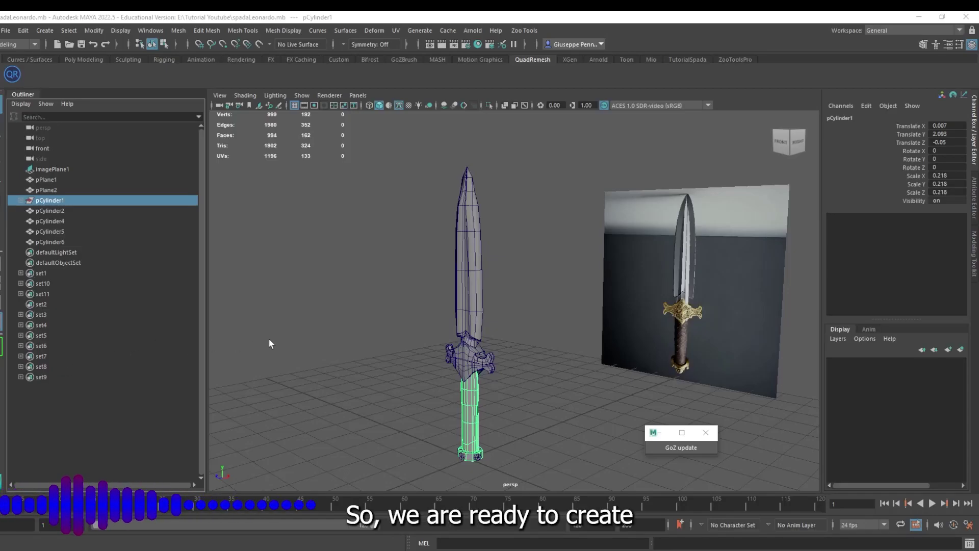
# Step: Orbit the sword and inspect its blade, guard, handle and pommel pieces
pyautogui.moveTo(401, 313)
pyautogui.keyDown('alt'); pyautogui.mouseDown()
pyautogui.moveTo(426, 314)
pyautogui.moveTo(368, 330)
pyautogui.moveTo(402, 320)
pyautogui.mouseUp(); pyautogui.keyUp('alt')
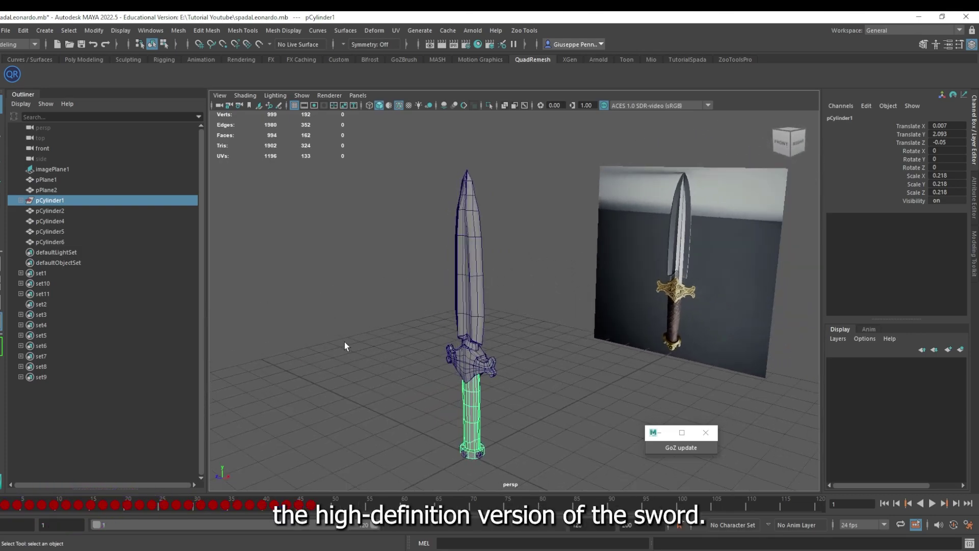
pyautogui.moveTo(344, 343)
pyautogui.keyDown('alt'); pyautogui.mouseDown()
pyautogui.moveTo(284, 354)
pyautogui.moveTo(369, 330)
pyautogui.mouseUp(); pyautogui.keyUp('alt')
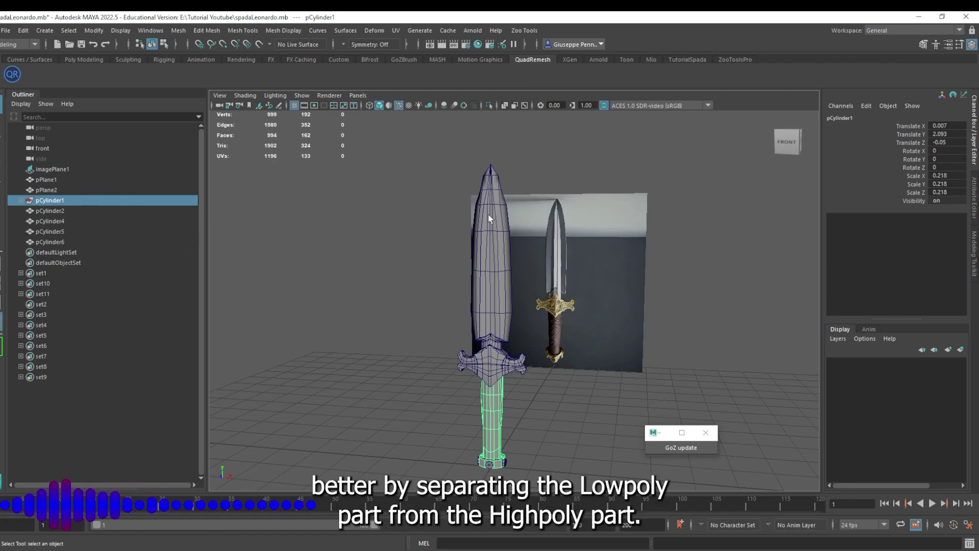
pyautogui.click(479, 274)
pyautogui.click(488, 363)
pyautogui.click(490, 423)
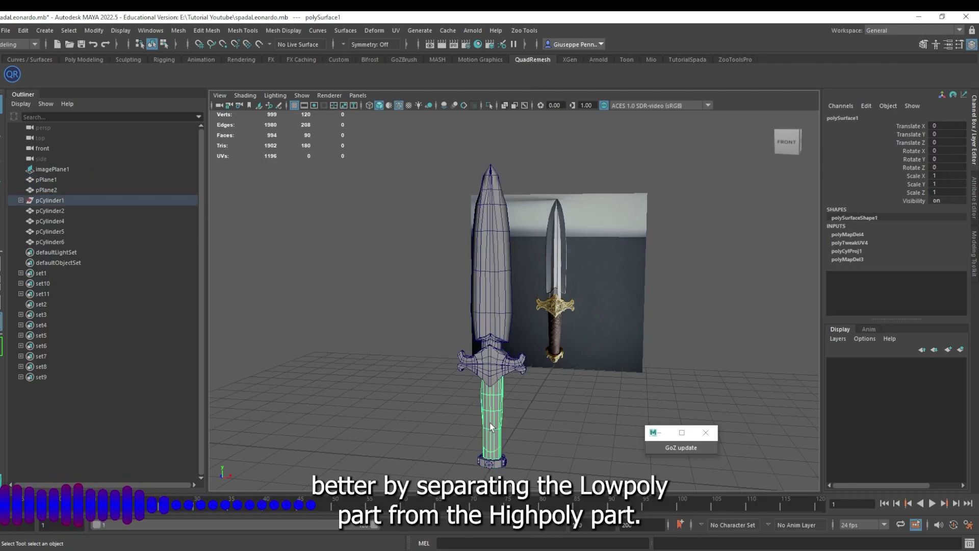
pyautogui.click(491, 462)
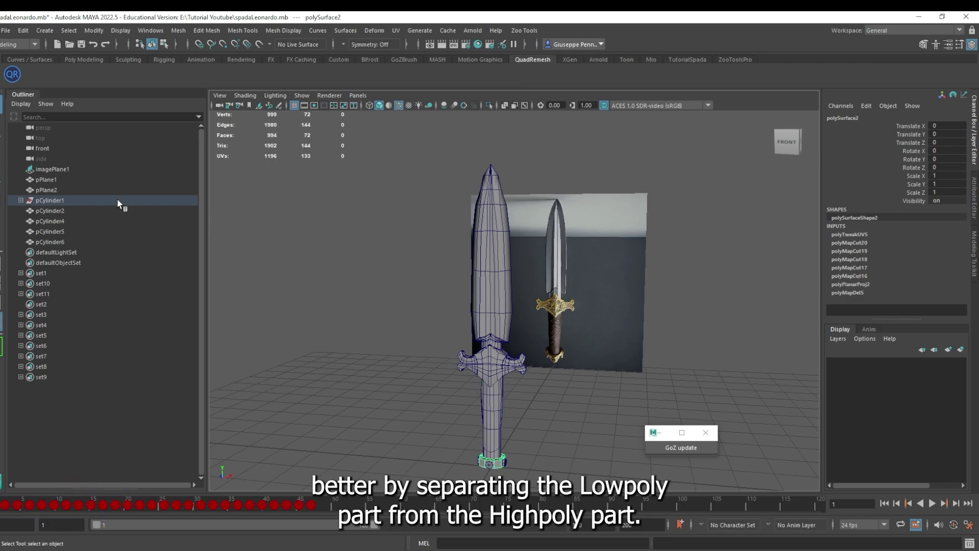
pyautogui.click(494, 276)
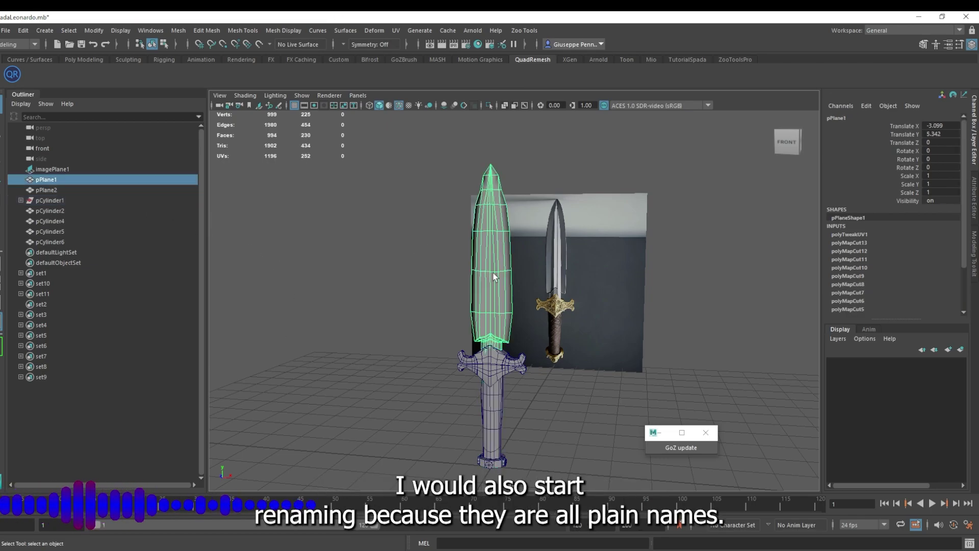
# Step: Rename pPlane1 to Lama and pPlane2 to Paramani in the Outliner
pyautogui.doubleClick(47, 180)
pyautogui.write('Lama')
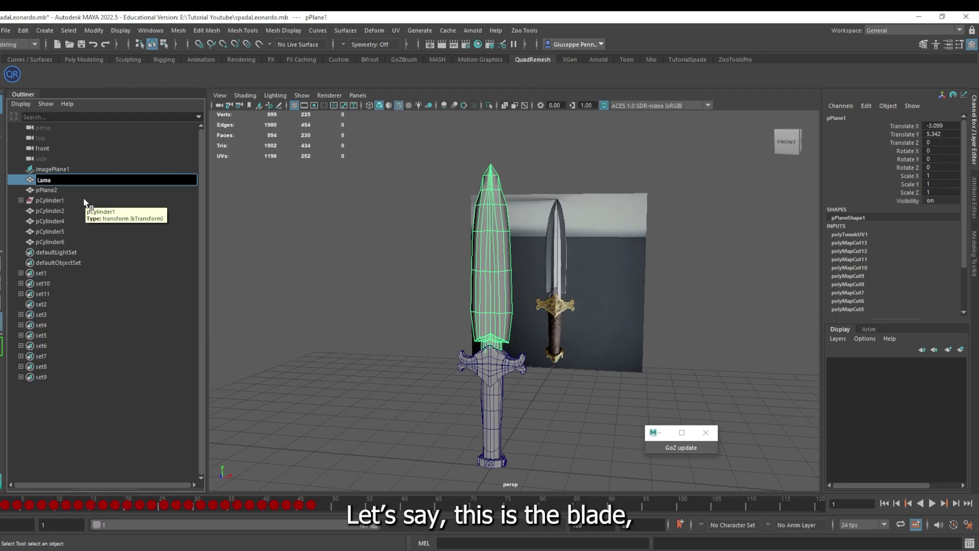
pyautogui.click(41, 191)
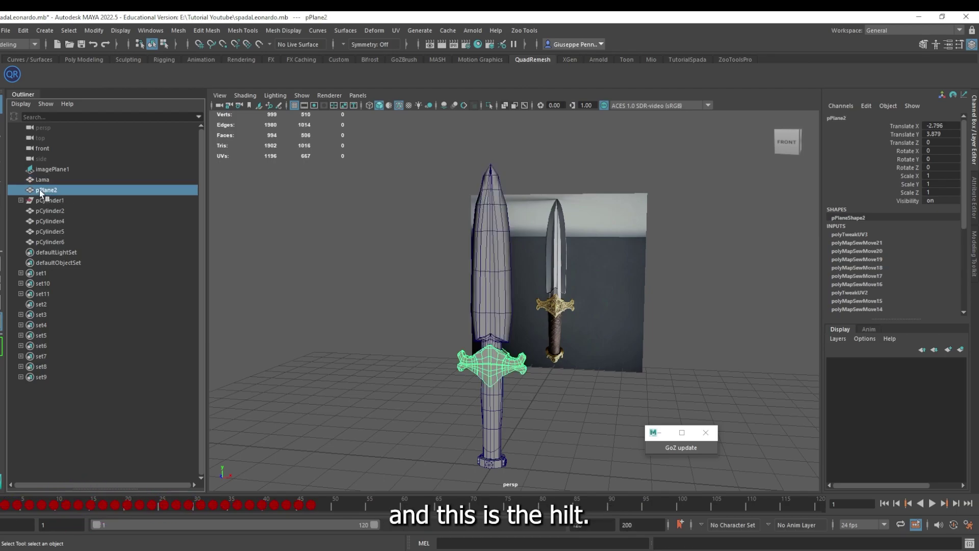
pyautogui.doubleClick(38, 188)
pyautogui.write('Paramani')
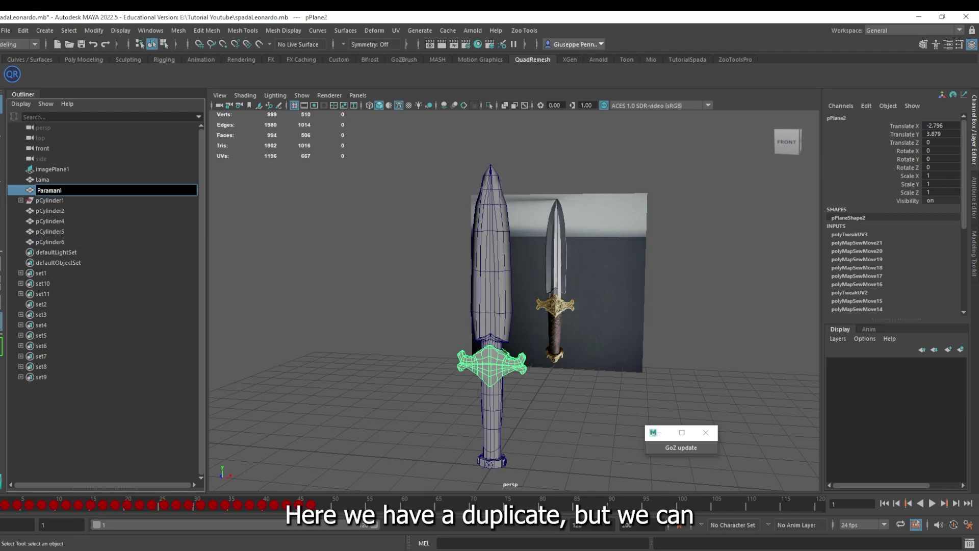
pyautogui.click(49, 200)
# Step: Move polySurface1 out of pCylinder1 to the top level and rename it Manico
pyautogui.click(21, 201)
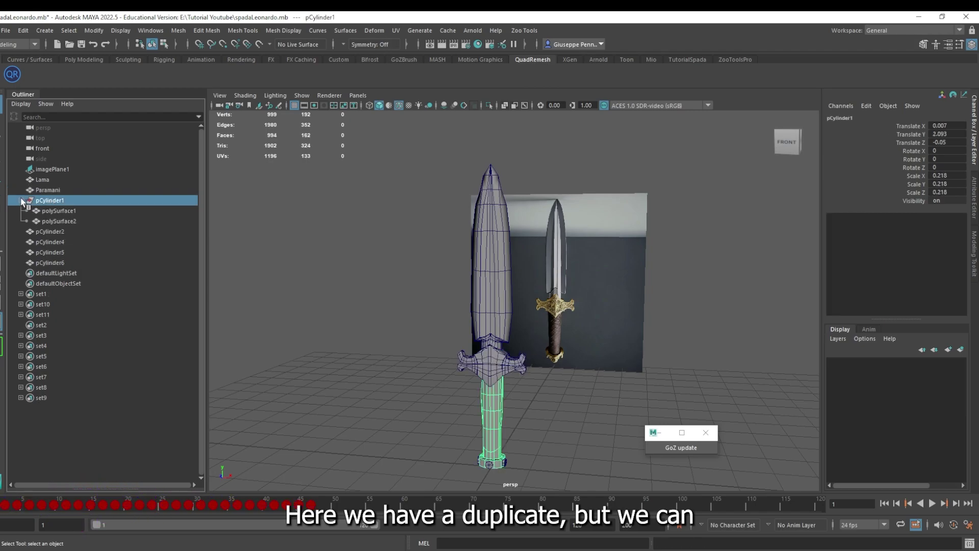
pyautogui.click(59, 210)
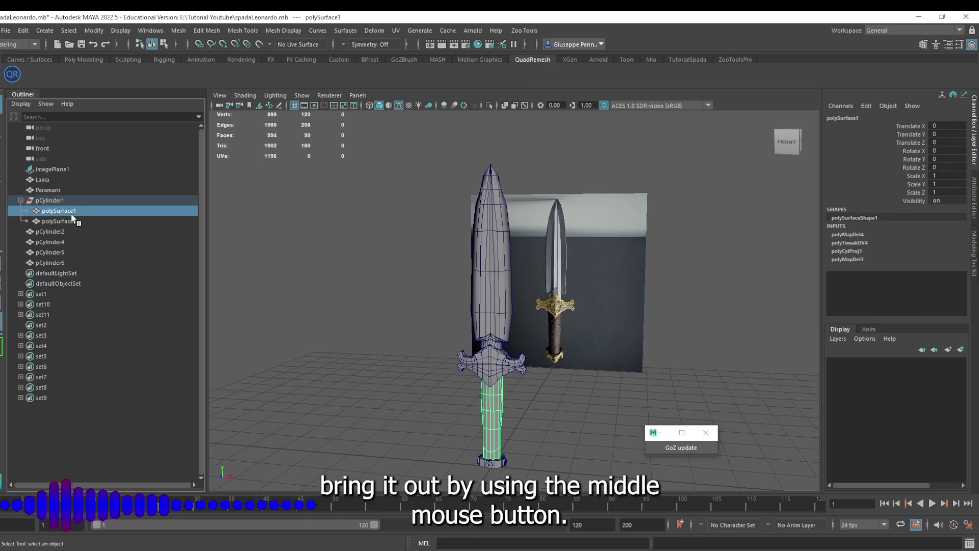
pyautogui.moveTo(62, 212); pyautogui.dragTo(44, 194, button='middle')
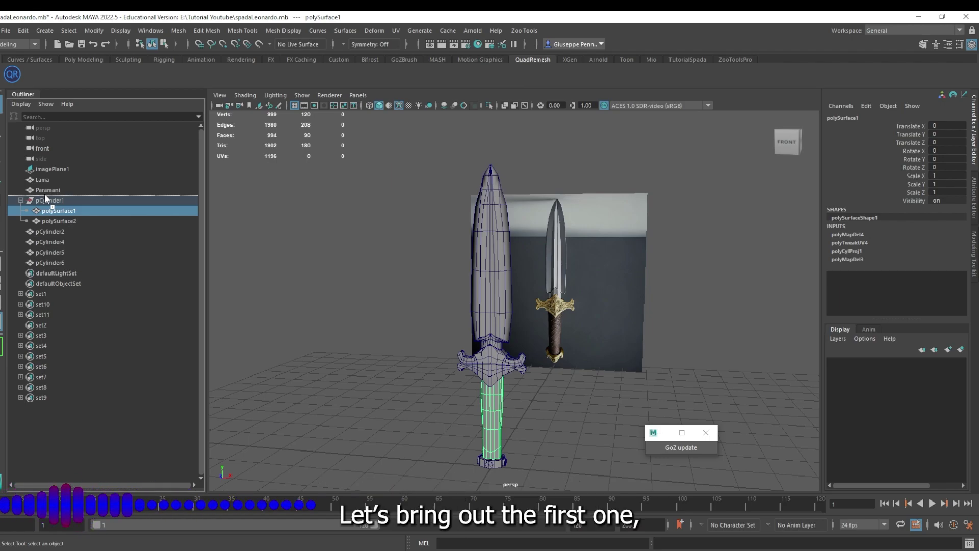
pyautogui.moveTo(45, 194); pyautogui.dragTo(45, 194, button='middle')
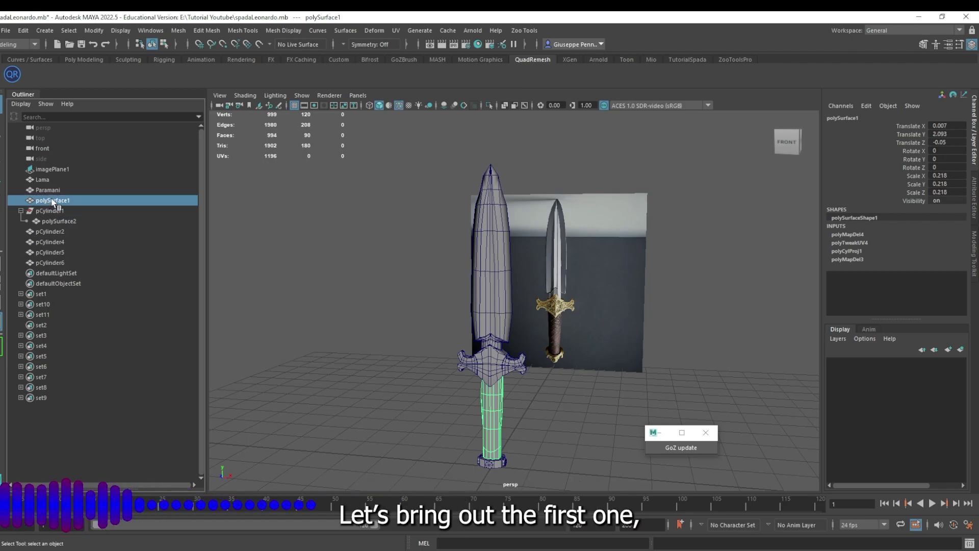
pyautogui.doubleClick(47, 200)
pyautogui.write('Manico')
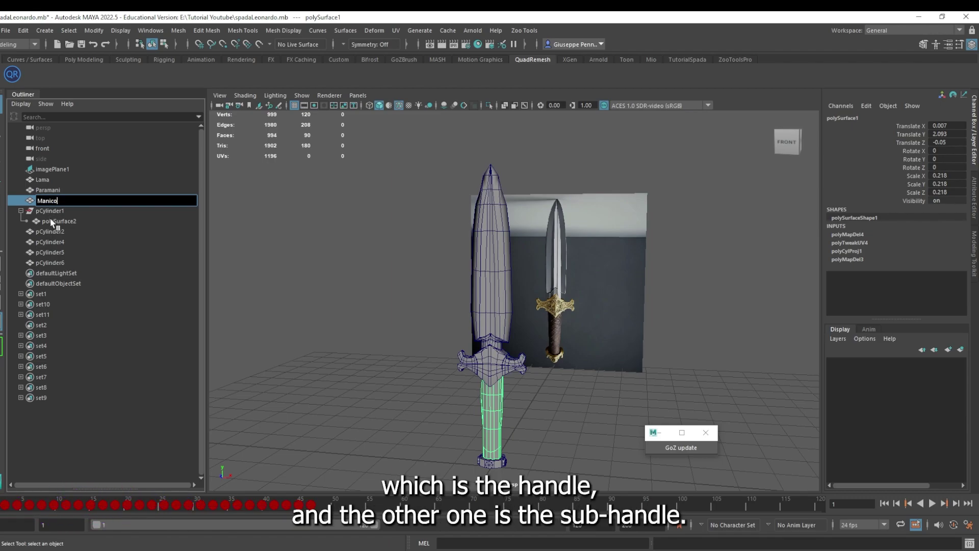
pyautogui.press('Return')
# Step: Move polySurface2 out of pCylinder1 to the top level and rename it SottoManico
pyautogui.click(50, 221)
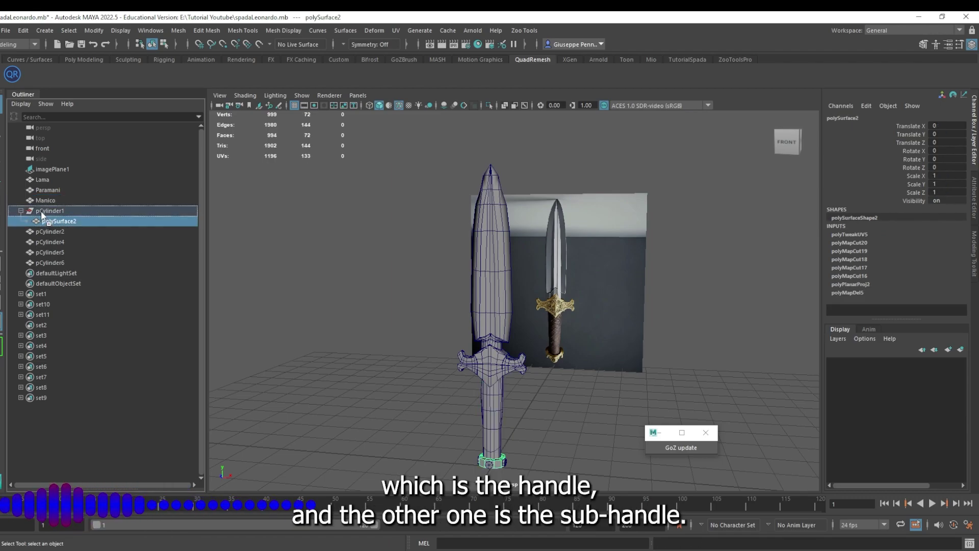
pyautogui.moveTo(41, 210); pyautogui.dragTo(44, 206)
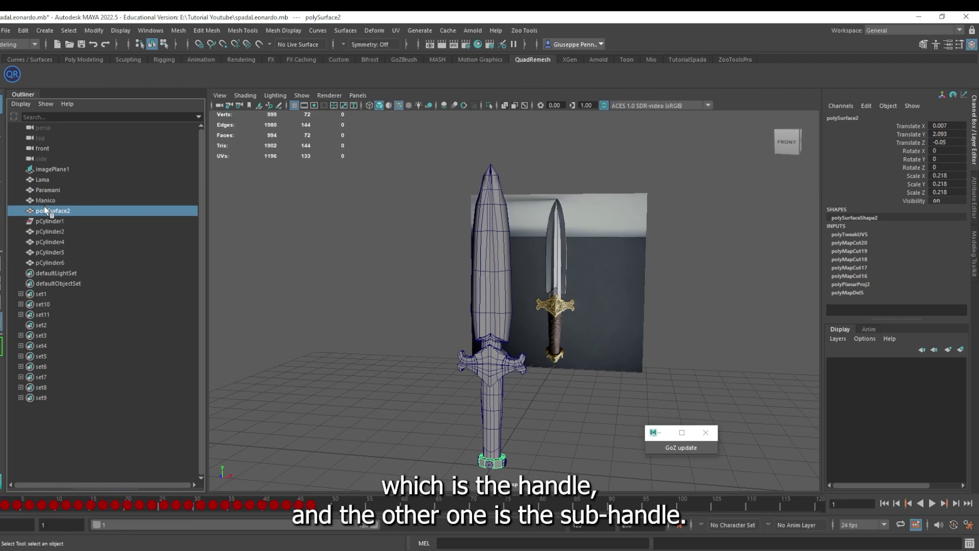
pyautogui.doubleClick(45, 210)
pyautogui.write('Sott')
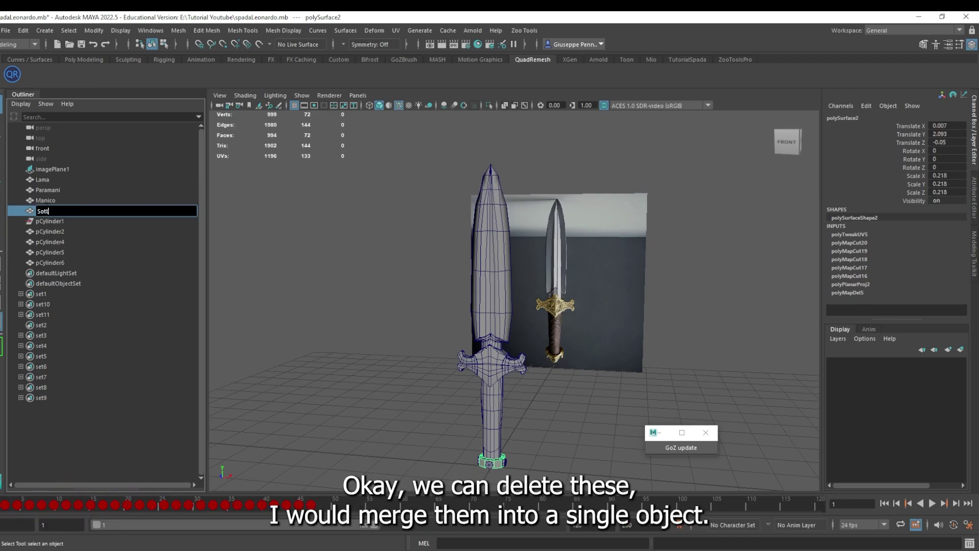
pyautogui.write('oManico')
pyautogui.press('Return')
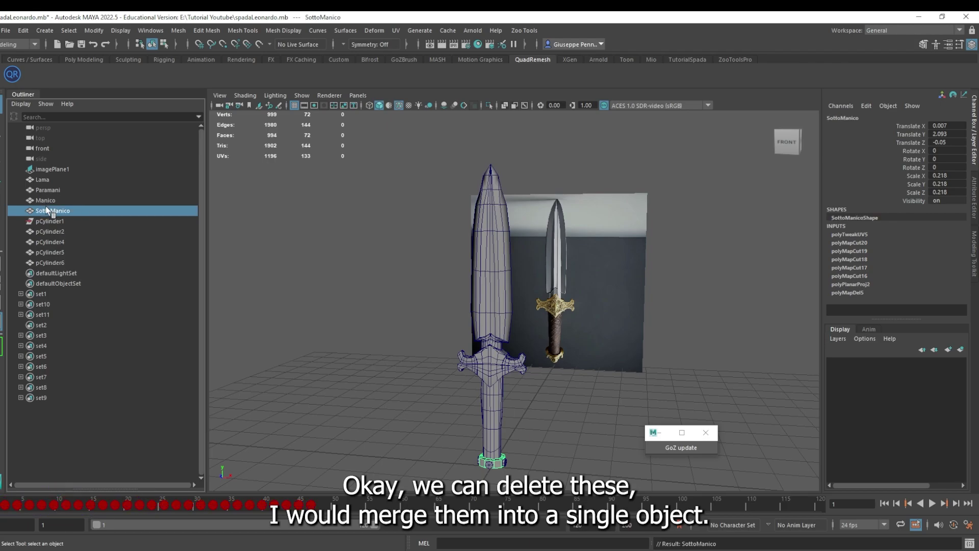
pyautogui.click(59, 221)
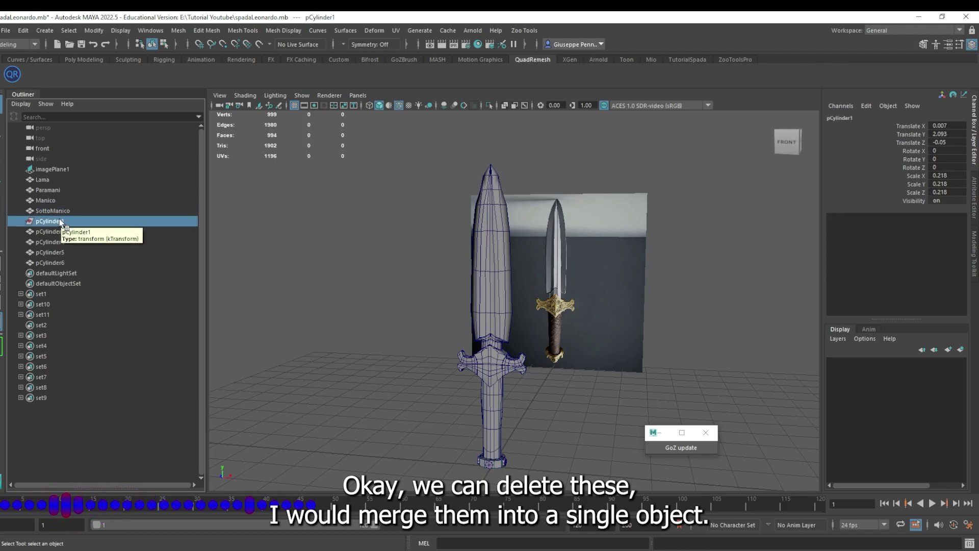
# Step: Delete the empty pCylinder1 and combine pCylinder2, 4, 5 and 6 into one mesh
pyautogui.press('Delete')
pyautogui.click(58, 222)
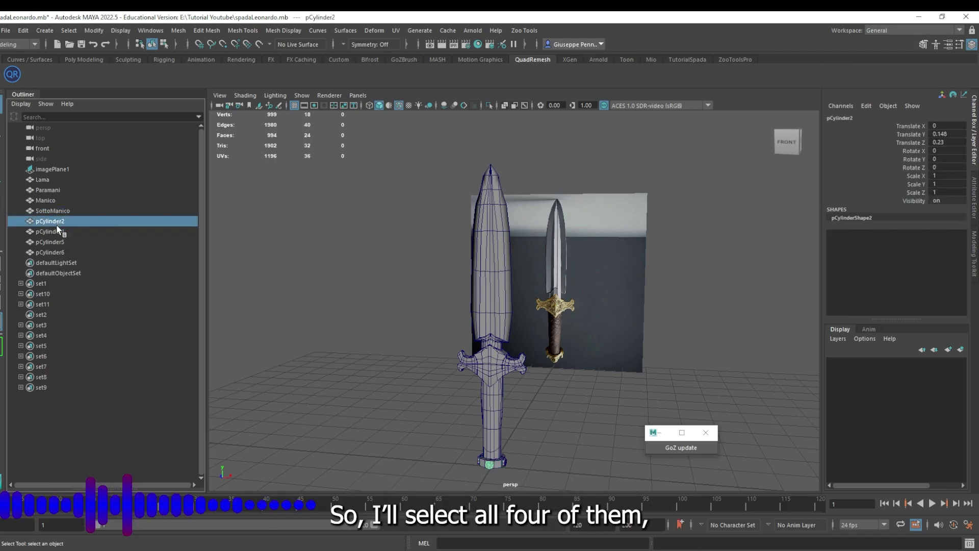
pyautogui.keyDown('ctrl'); pyautogui.click(55, 232); pyautogui.keyUp('ctrl')
pyautogui.keyDown('ctrl'); pyautogui.click(52, 252); pyautogui.keyUp('ctrl')
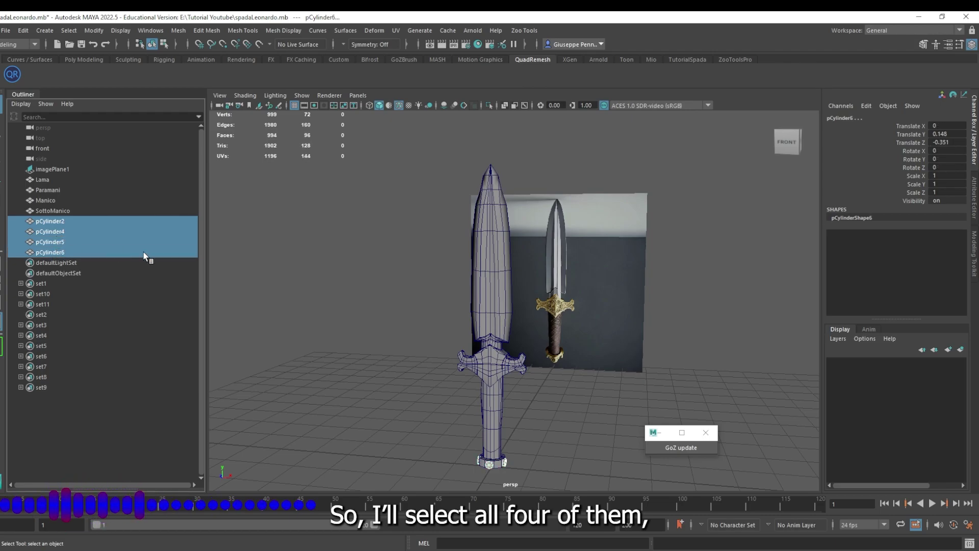
pyautogui.click(176, 32)
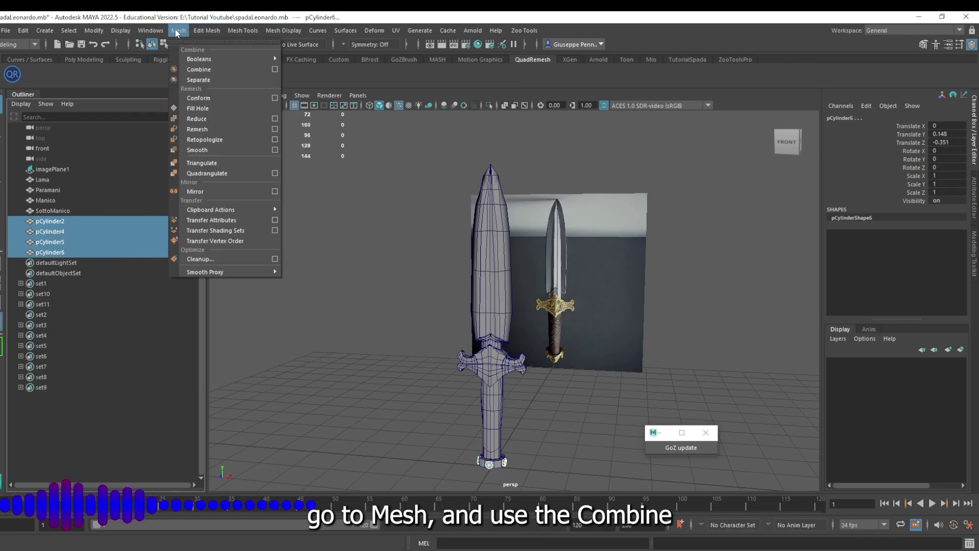
pyautogui.click(188, 69)
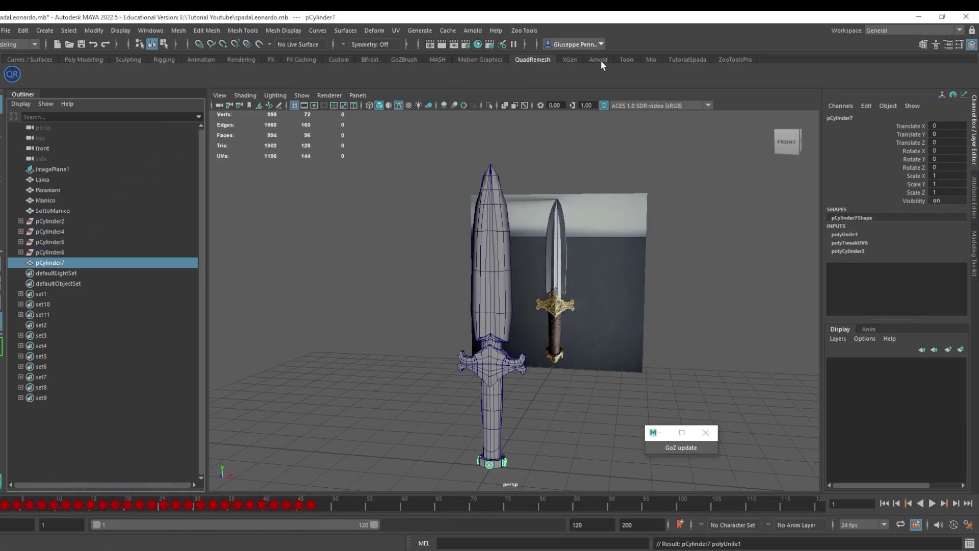
# Step: Delete the combined mesh's history and rename it AccessoriSottomanico
pyautogui.click(651, 59)
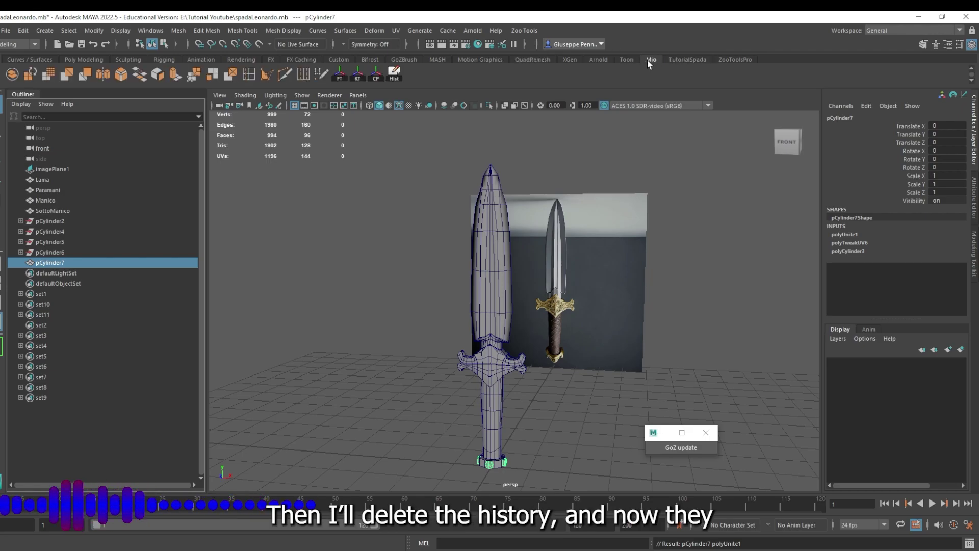
pyautogui.click(394, 74)
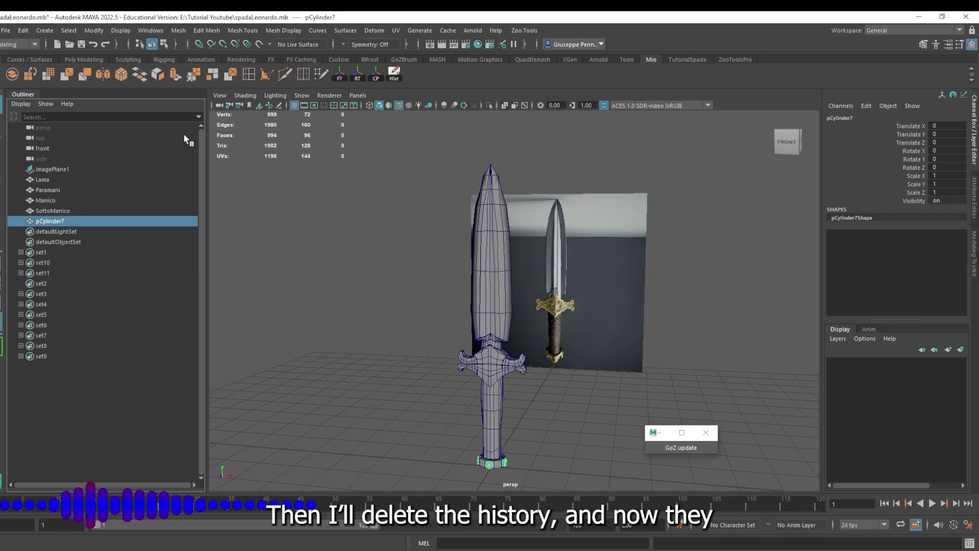
pyautogui.doubleClick(63, 221)
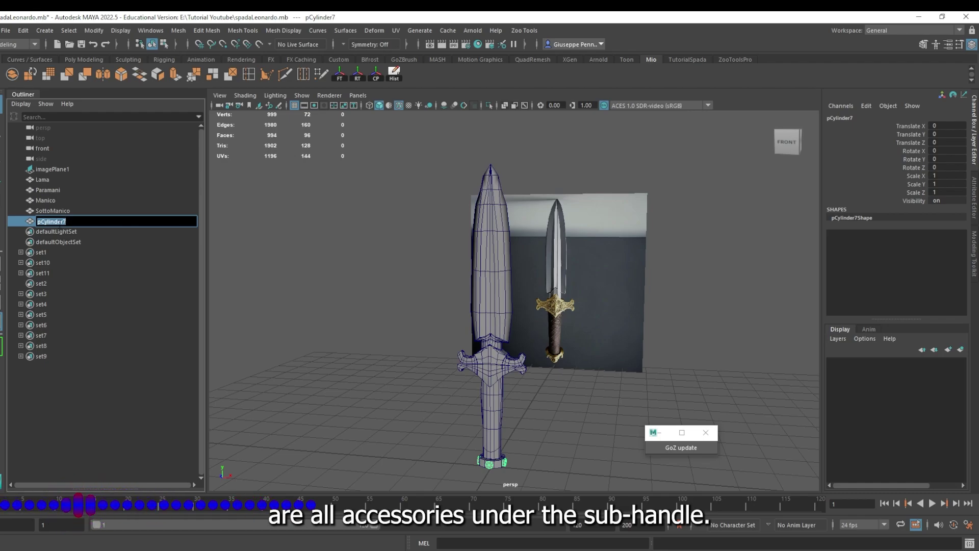
pyautogui.write('Accessori')
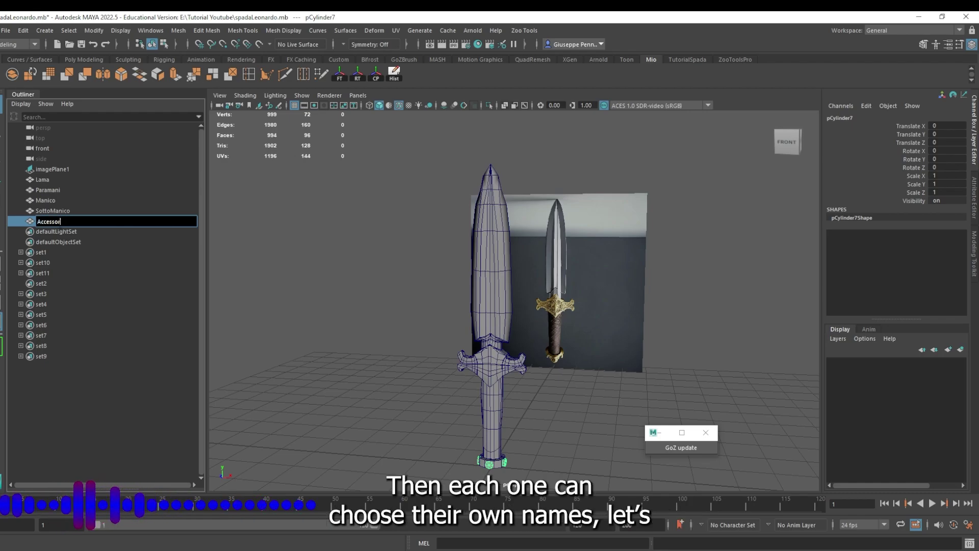
pyautogui.write('Sottomani')
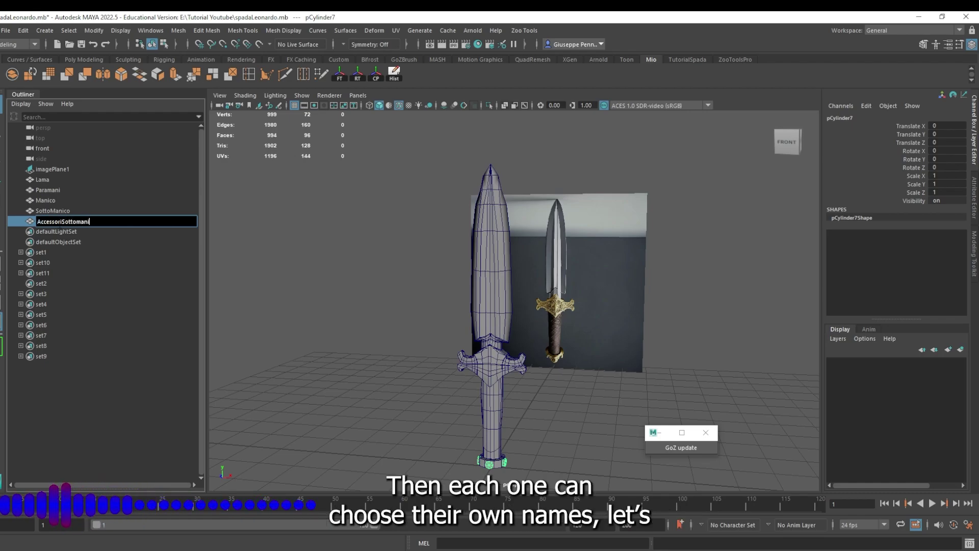
pyautogui.write('co')
pyautogui.press('Return')
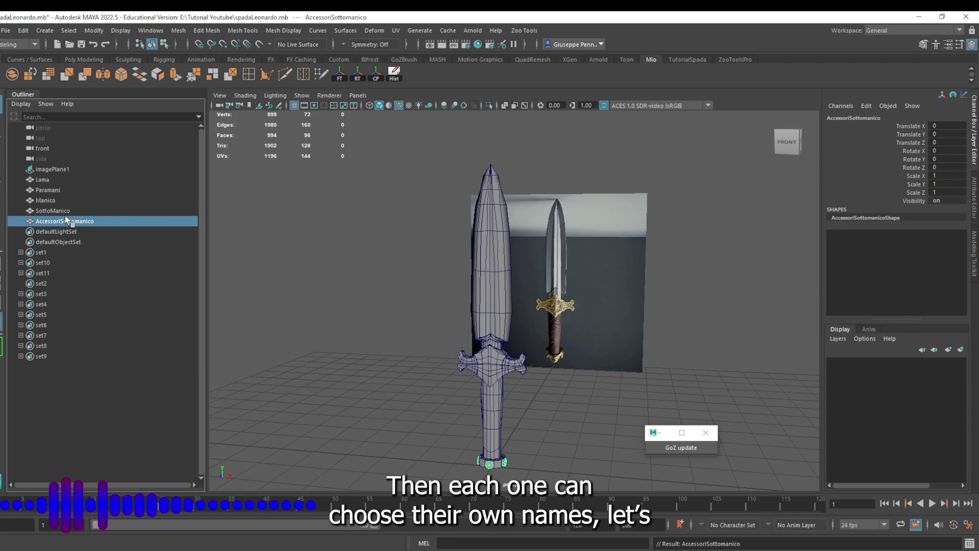
# Step: Rename the blade and guard to Lama_LP and Paramani_LP
pyautogui.doubleClick(43, 180)
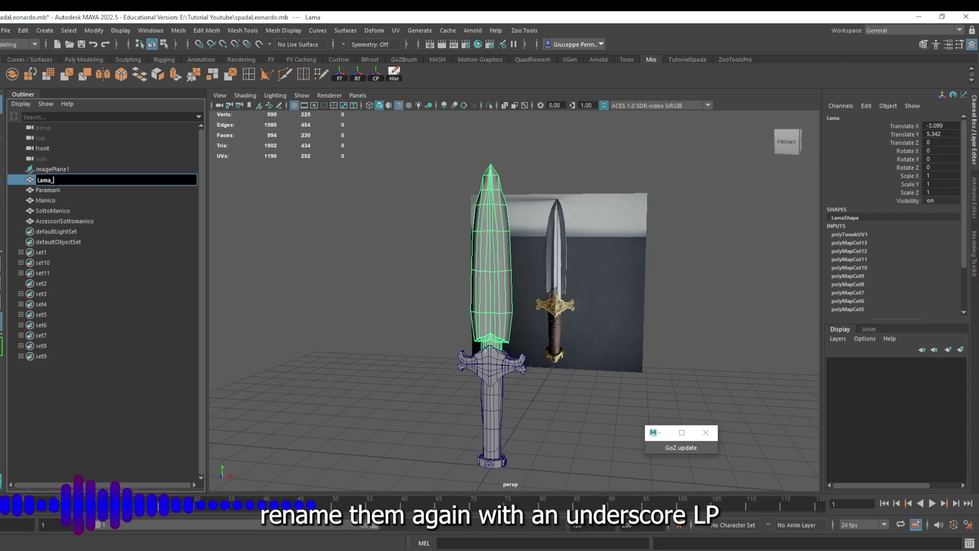
pyautogui.write('_LP')
pyautogui.press('Return')
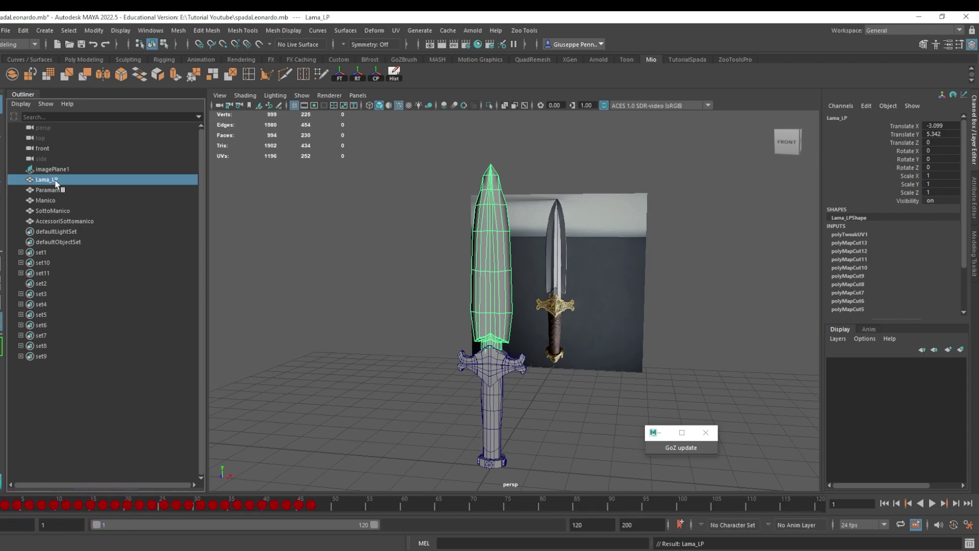
pyautogui.doubleClick(66, 191)
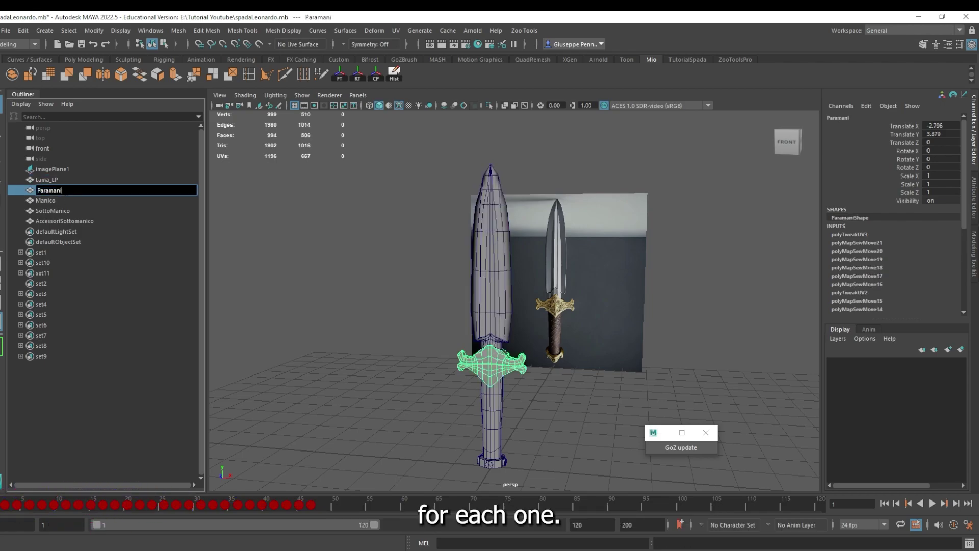
pyautogui.write('_LP')
pyautogui.press('Return')
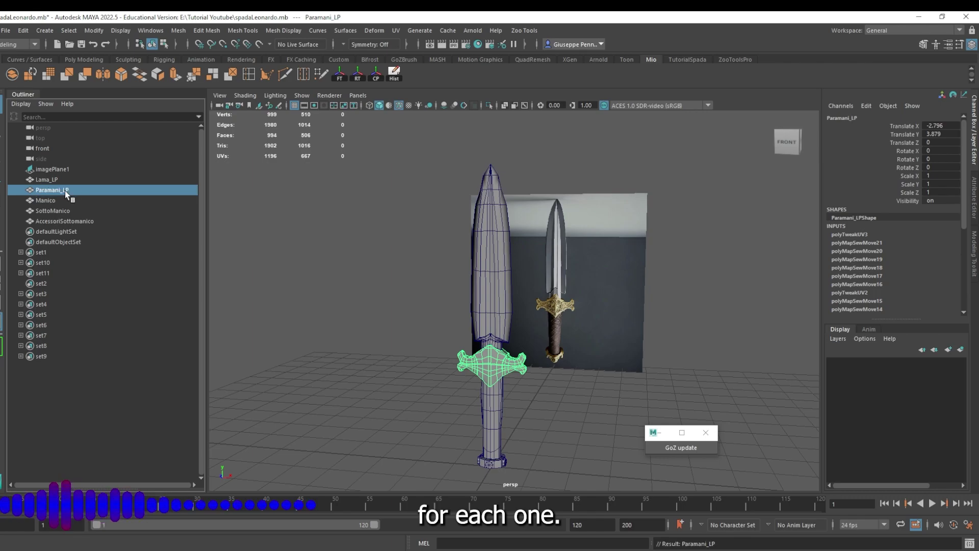
# Step: Rename the handle parts to Manico_LP, SottoManico_LP and AccessoriSottomanico_LP
pyautogui.doubleClick(45, 201)
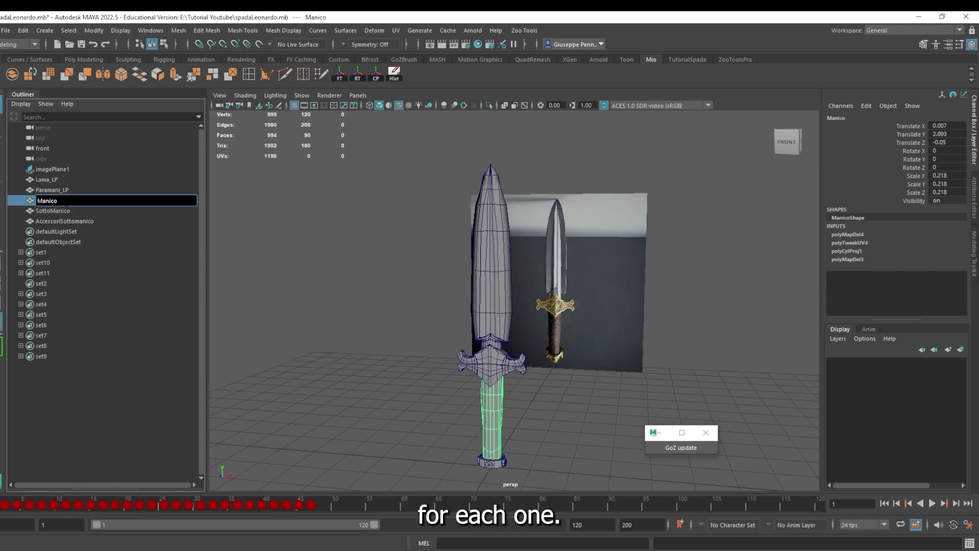
pyautogui.write('_LP')
pyautogui.press('Return')
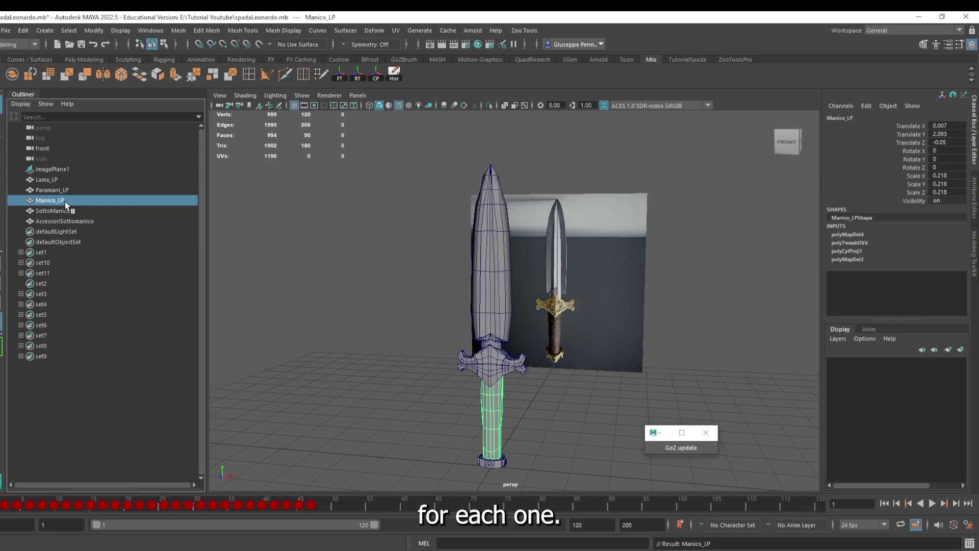
pyautogui.doubleClick(77, 211)
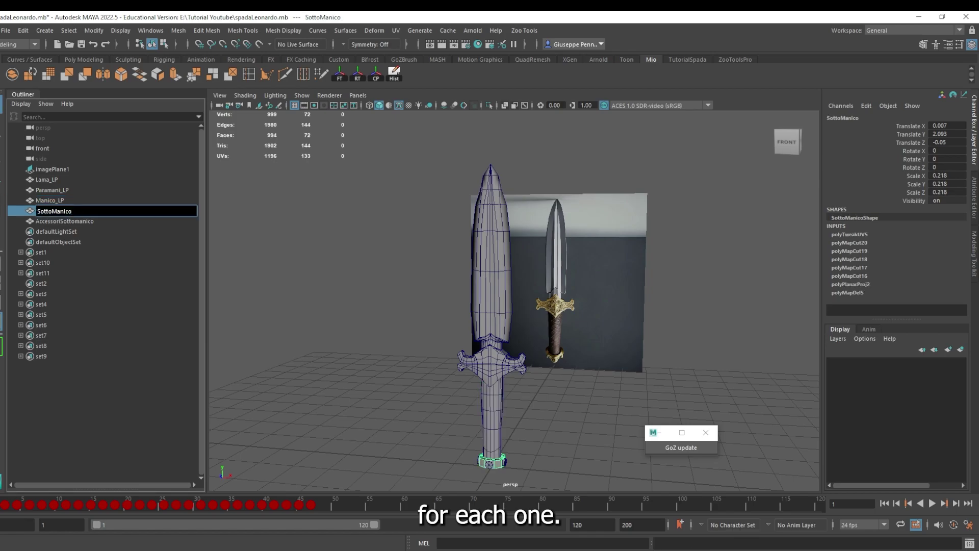
pyautogui.write('_LP')
pyautogui.press('Return')
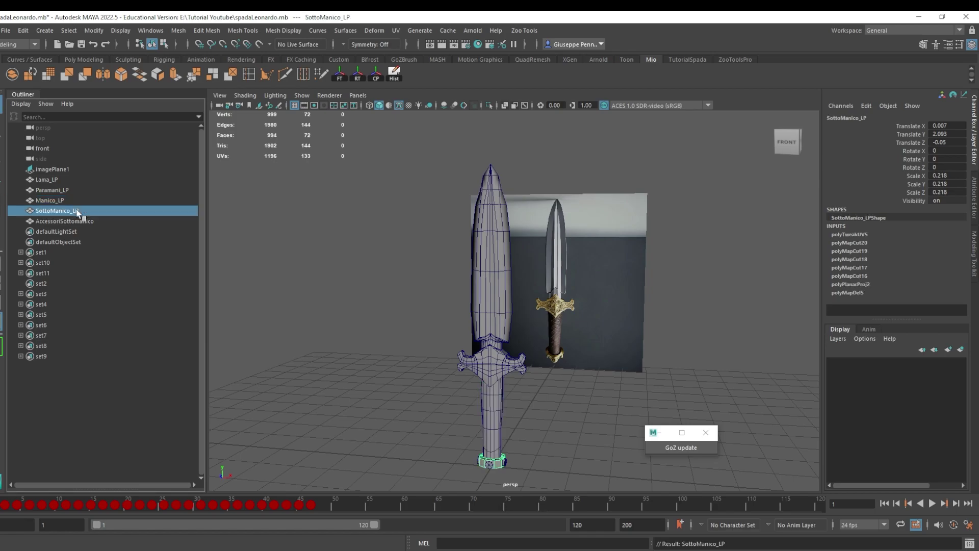
pyautogui.doubleClick(102, 222)
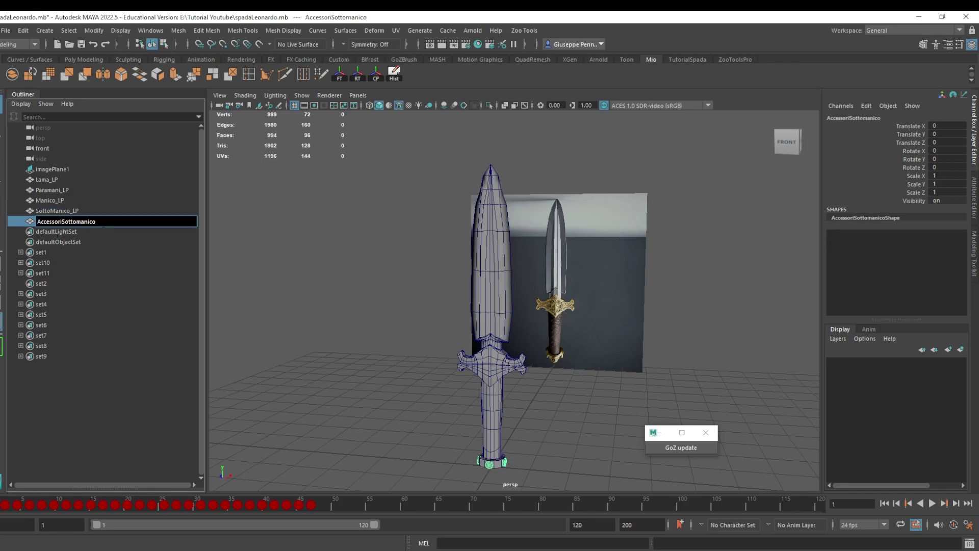
pyautogui.write('_LP')
pyautogui.press('Return')
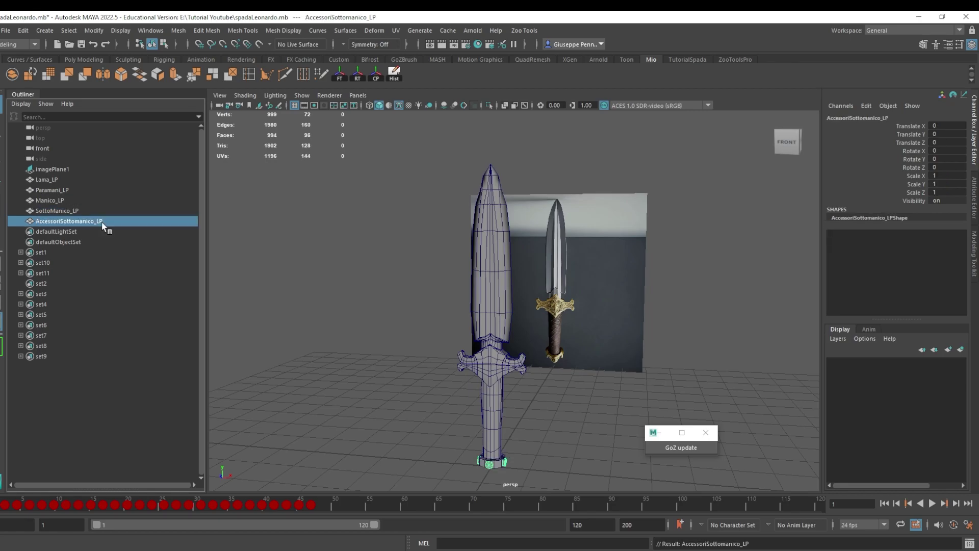
# Step: Group Lama_LP through AccessoriSottomanico_LP with Ctrl+G and name the group Spada_Lp
pyautogui.click(55, 179)
pyautogui.keyDown('shift'); pyautogui.click(54, 221); pyautogui.keyUp('shift')
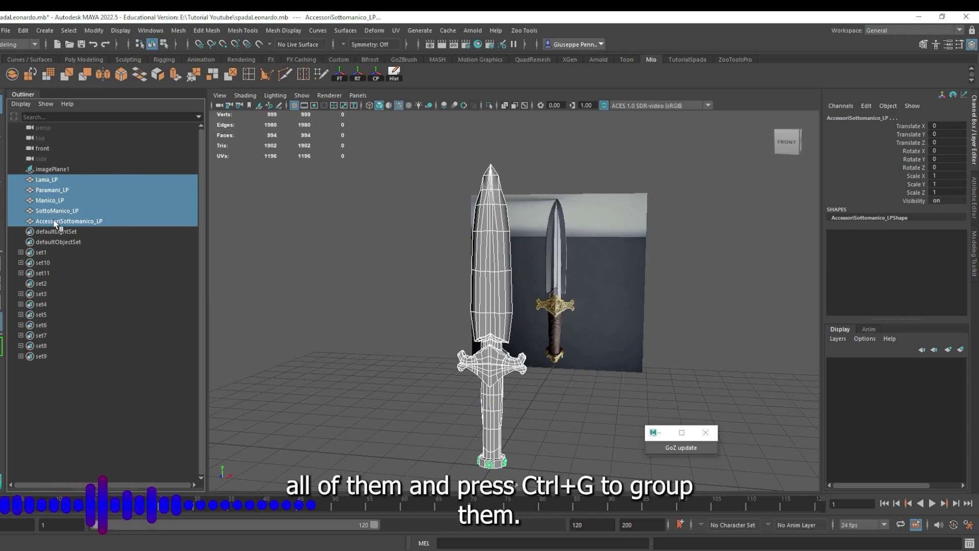
pyautogui.hotkey('ctrl', 'g')
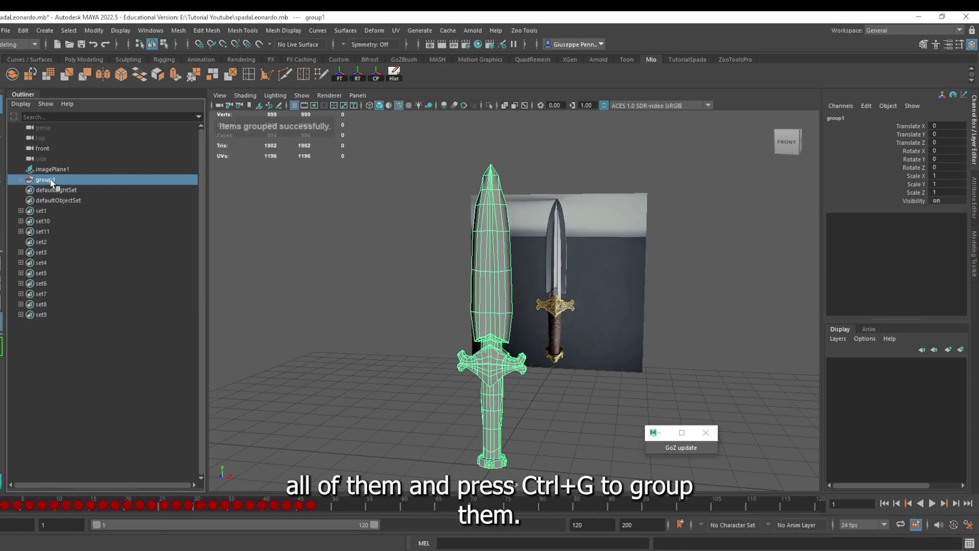
pyautogui.doubleClick(51, 181)
pyautogui.write('Sp')
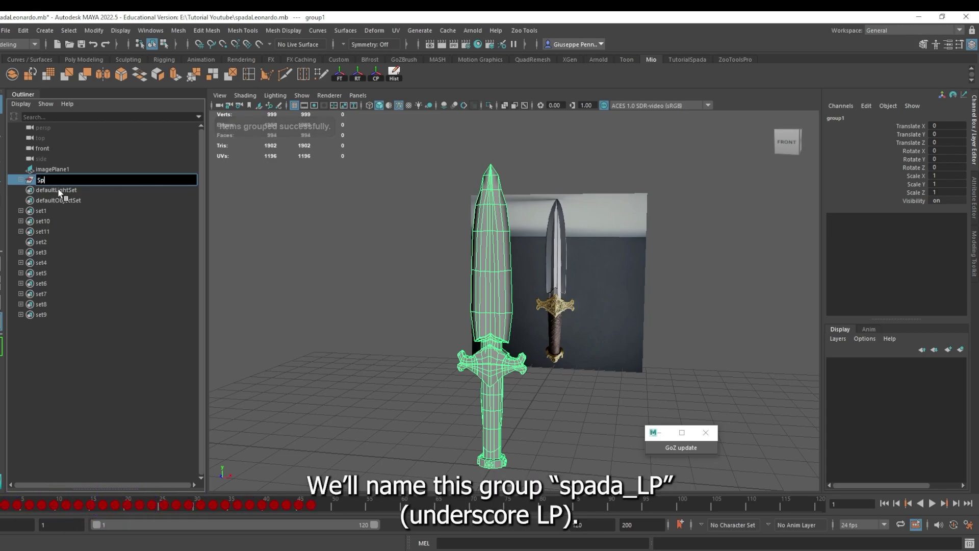
pyautogui.write('ada_Lp')
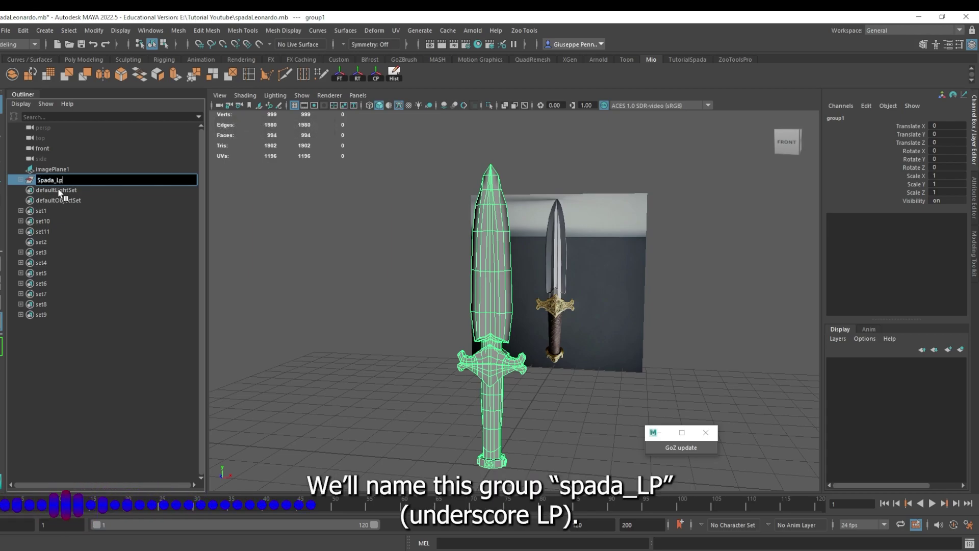
pyautogui.press('Return')
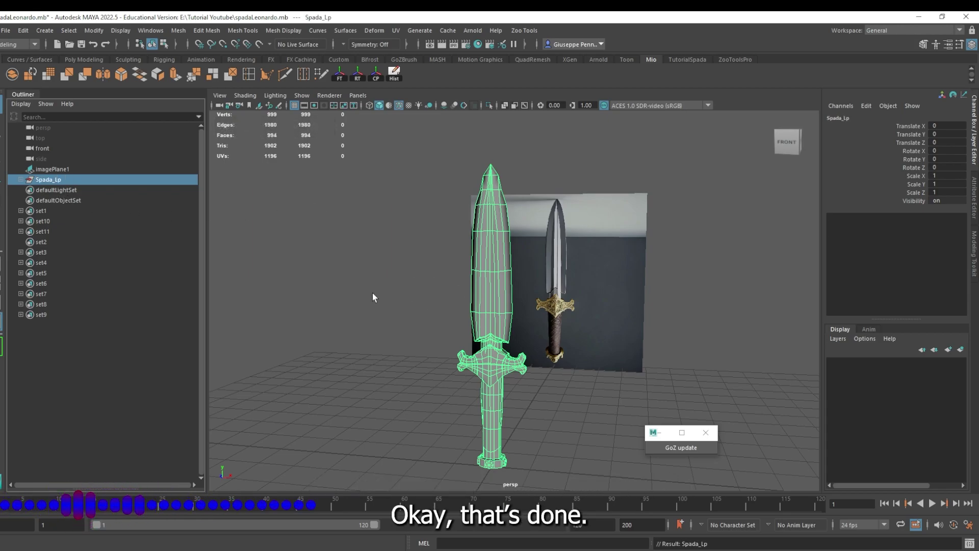
pyautogui.click(499, 287)
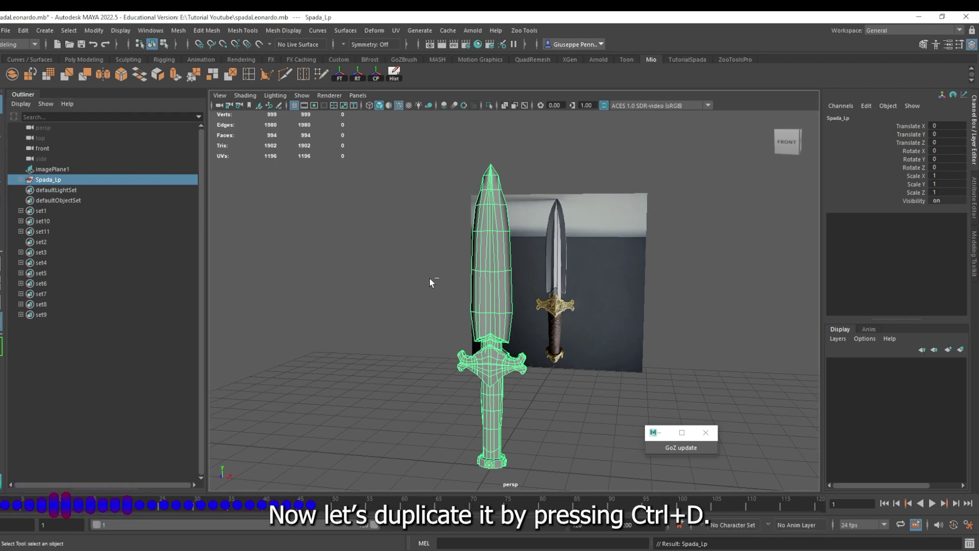
# Step: Duplicate Spada_Lp with Ctrl+D, rename the copy Spada_HP, and expand it
pyautogui.hotkey('ctrl', 'd')
pyautogui.doubleClick(77, 190)
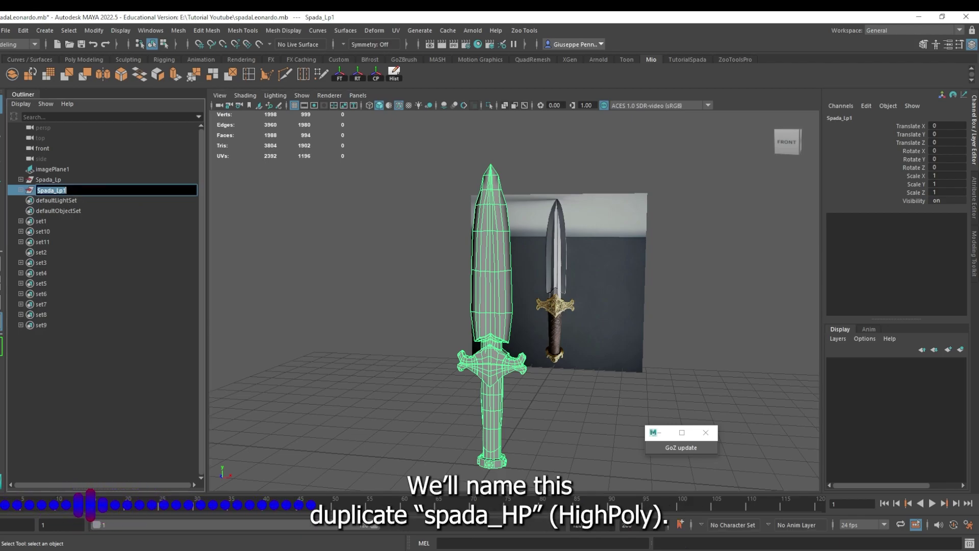
pyautogui.press('Right')
pyautogui.hotkey('shift', 'Left')
pyautogui.hotkey('shift', 'Left')
pyautogui.hotkey('shift', 'Left')
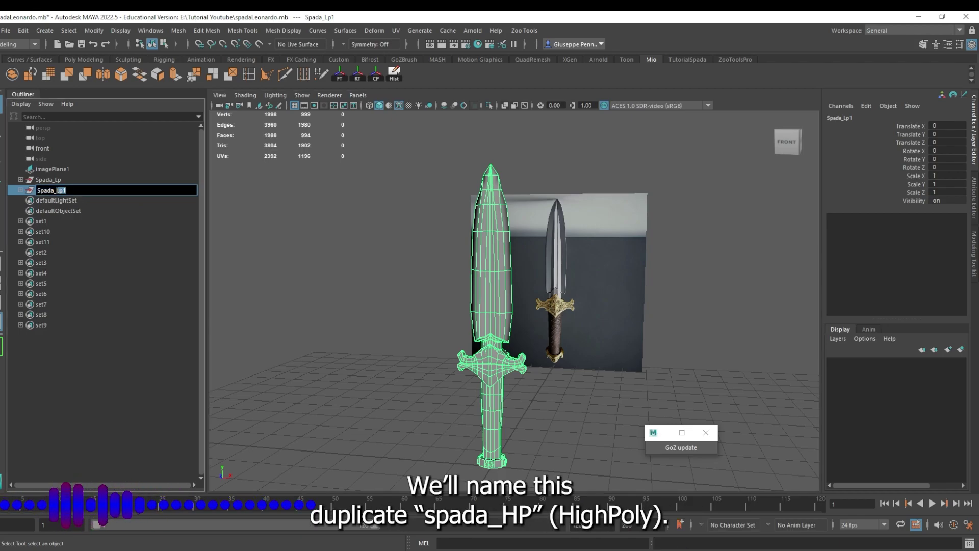
pyautogui.write('HP')
pyautogui.press('Return')
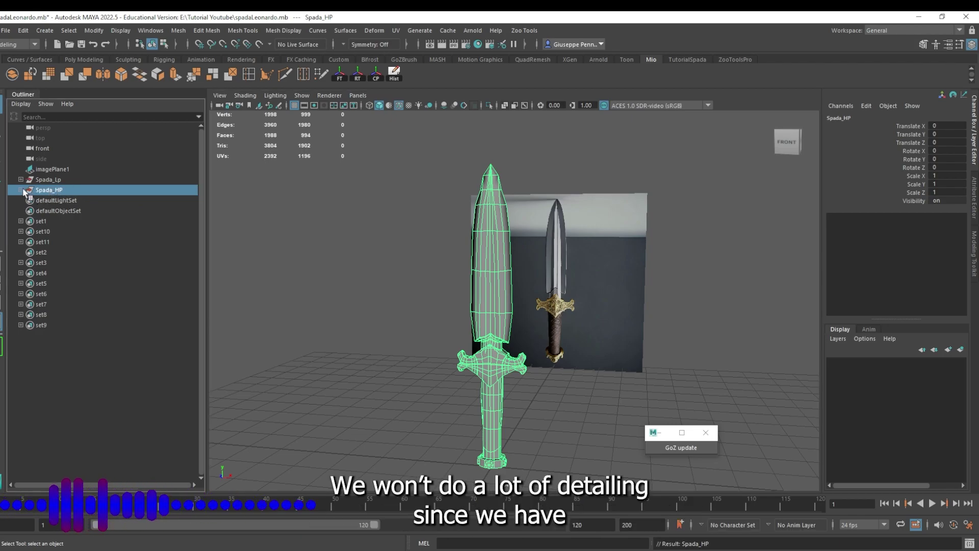
pyautogui.click(21, 190)
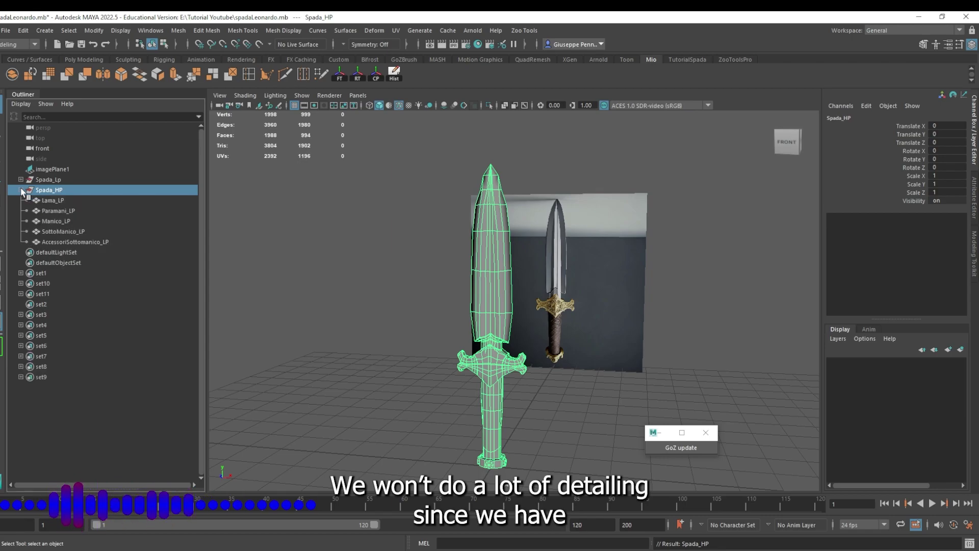
# Step: Rename the copied parts to Lama_HP, Paramani_HP and Manico_HP
pyautogui.doubleClick(63, 202)
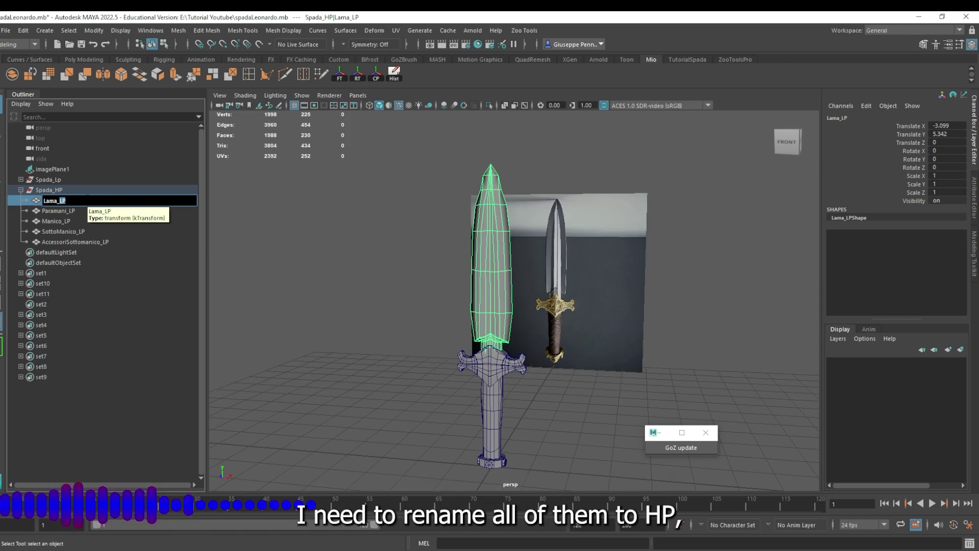
pyautogui.write('H')
pyautogui.press('Return')
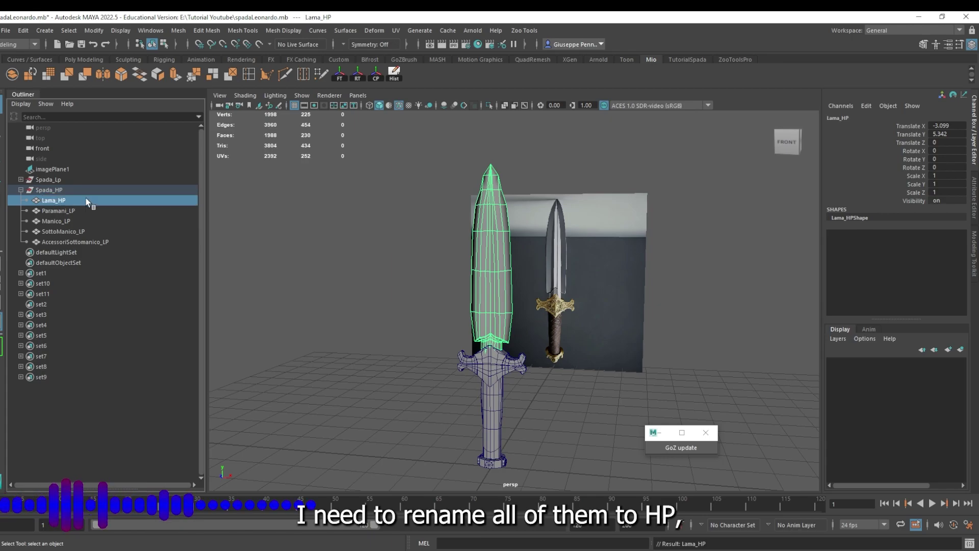
pyautogui.doubleClick(78, 210)
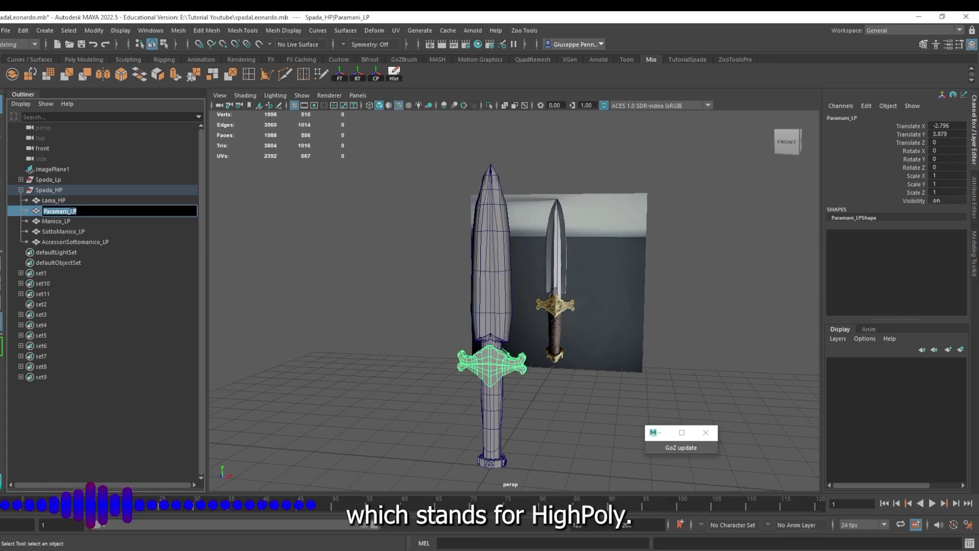
pyautogui.moveTo(78, 210); pyautogui.dragTo(71, 210)
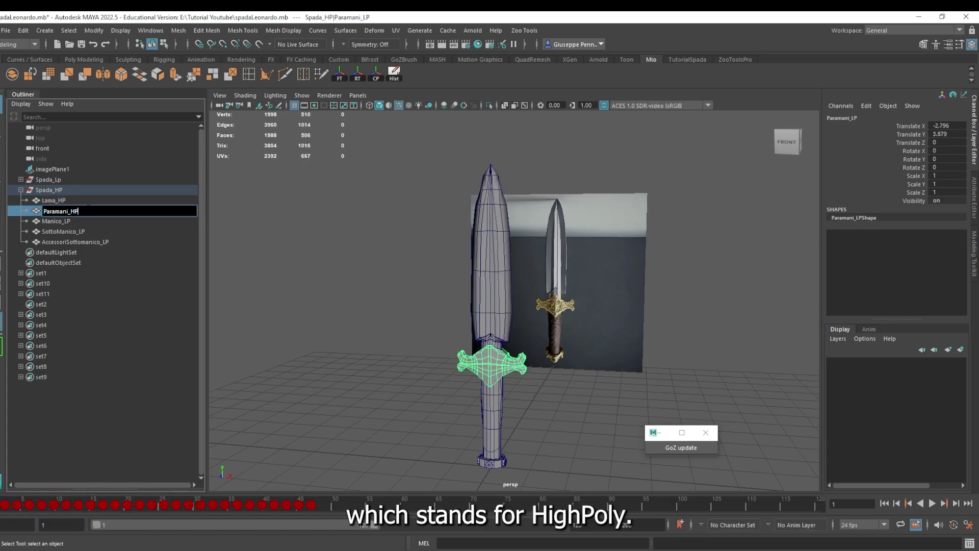
pyautogui.press('Return')
pyautogui.doubleClick(69, 221)
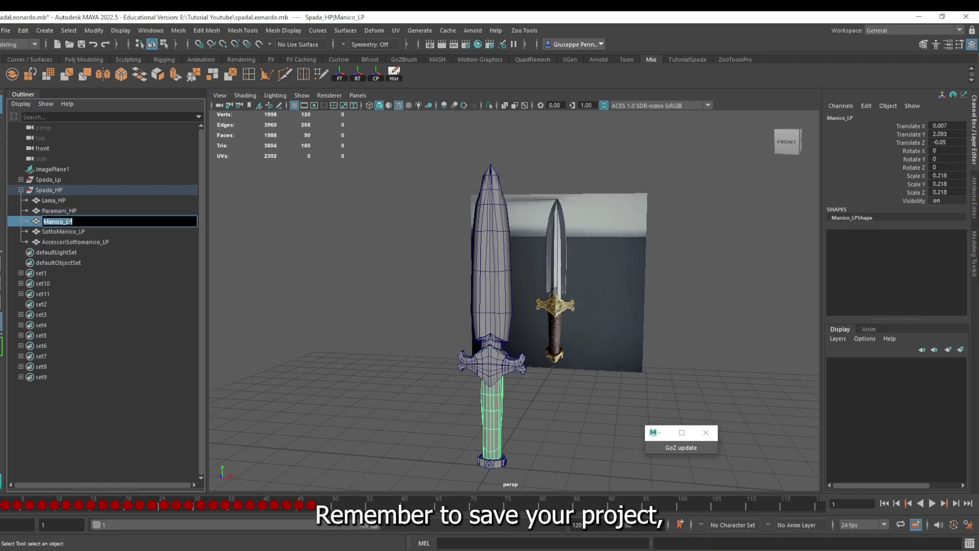
pyautogui.moveTo(73, 221); pyautogui.dragTo(65, 221)
pyautogui.write('HP')
pyautogui.click(81, 232)
# Step: Rename the remaining copies to SottoManico_HP and AccessoriSottomanico_HP
pyautogui.doubleClick(81, 232)
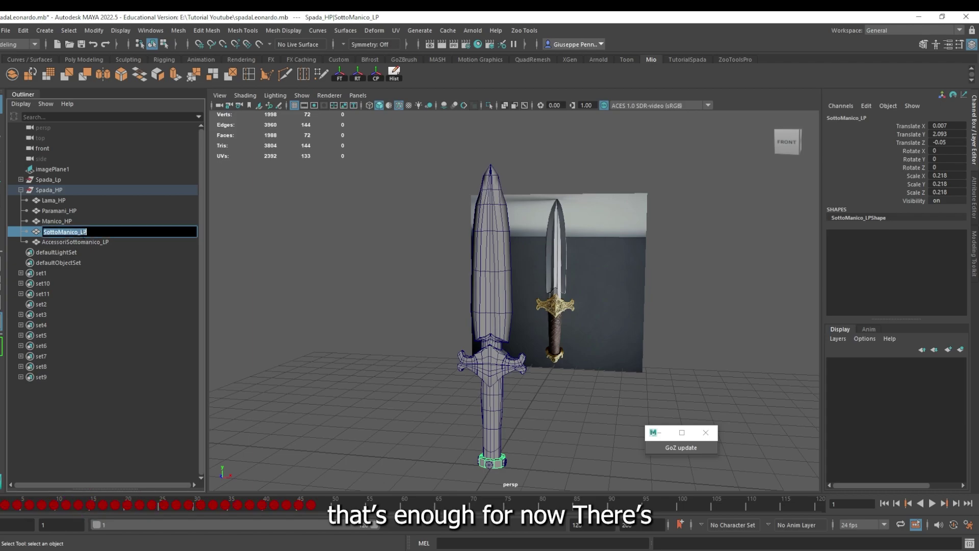
pyautogui.moveTo(87, 232); pyautogui.dragTo(80, 232)
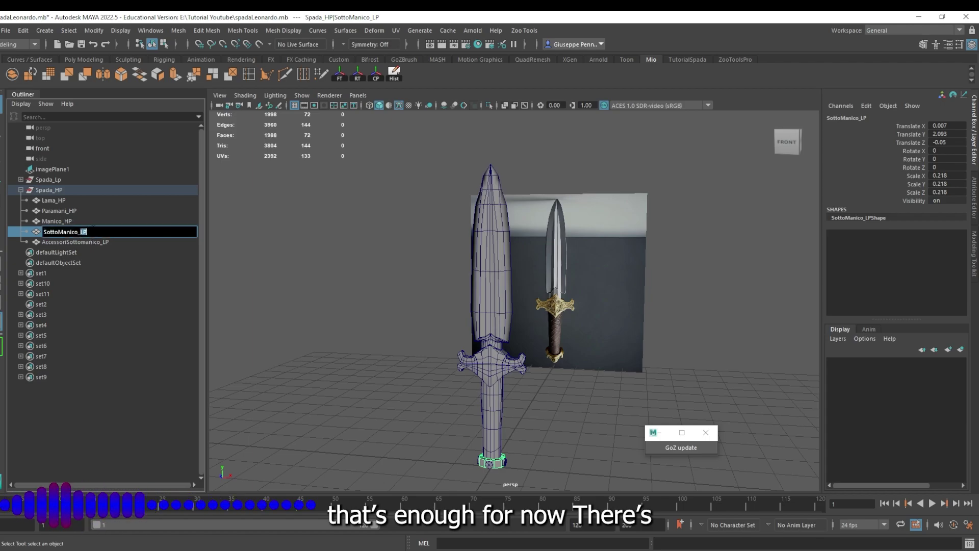
pyautogui.write('HP')
pyautogui.click(101, 243)
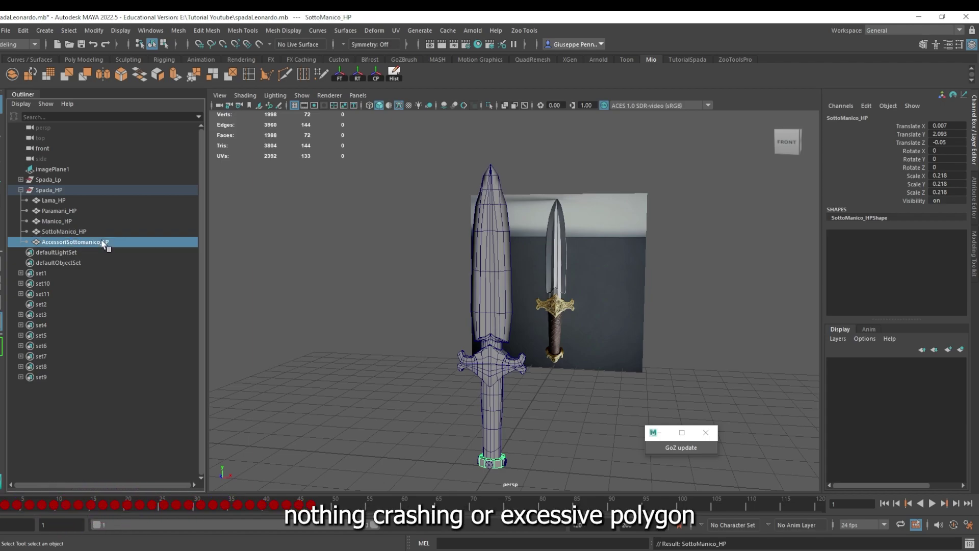
pyautogui.doubleClick(106, 244)
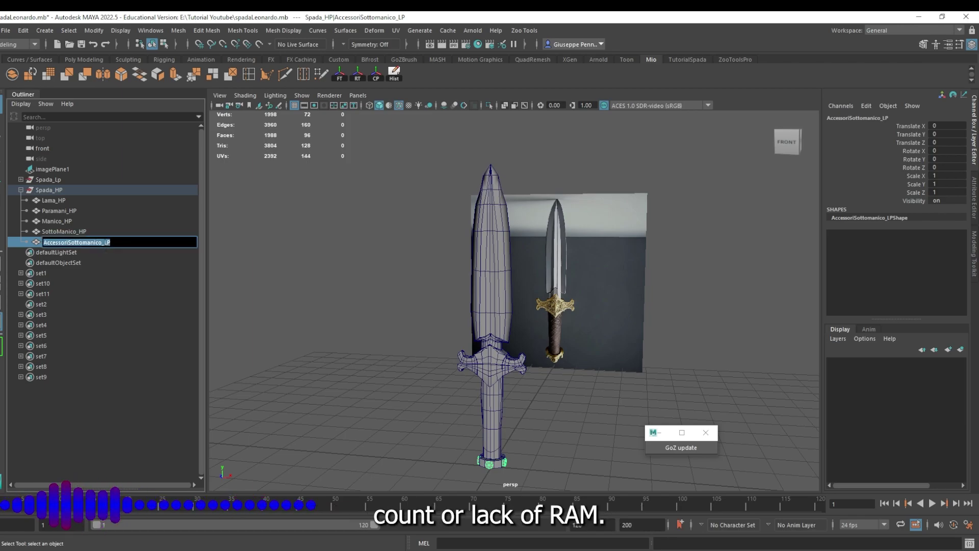
pyautogui.click(107, 244)
pyautogui.press('BackSpace')
pyautogui.press('BackSpace')
pyautogui.write('H')
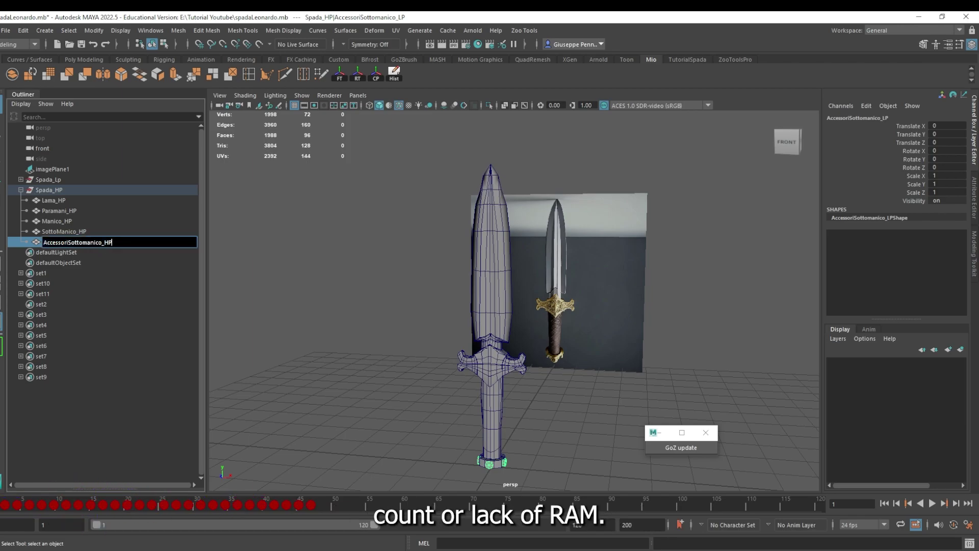
pyautogui.press('Return')
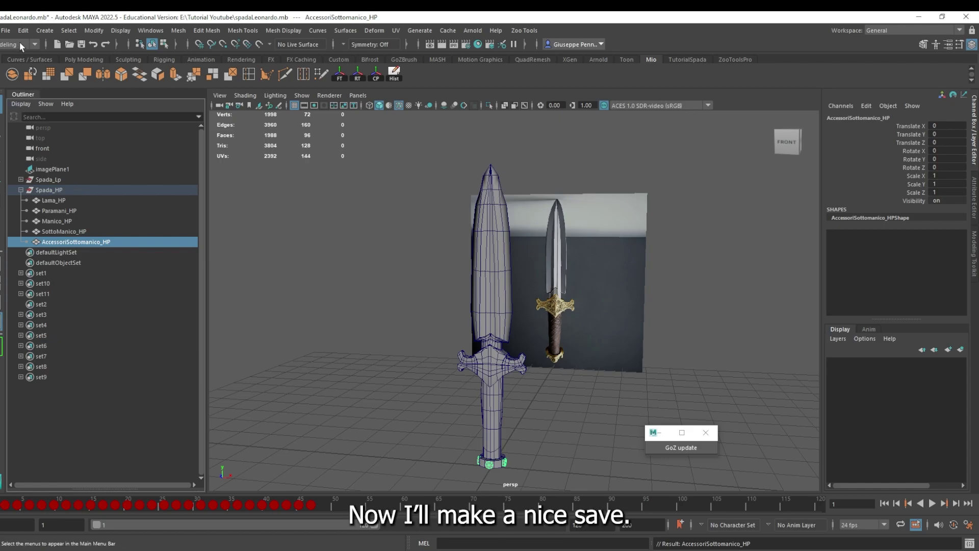
# Step: Save the scene as a new version with File > Increment and Save
pyautogui.click(6, 31)
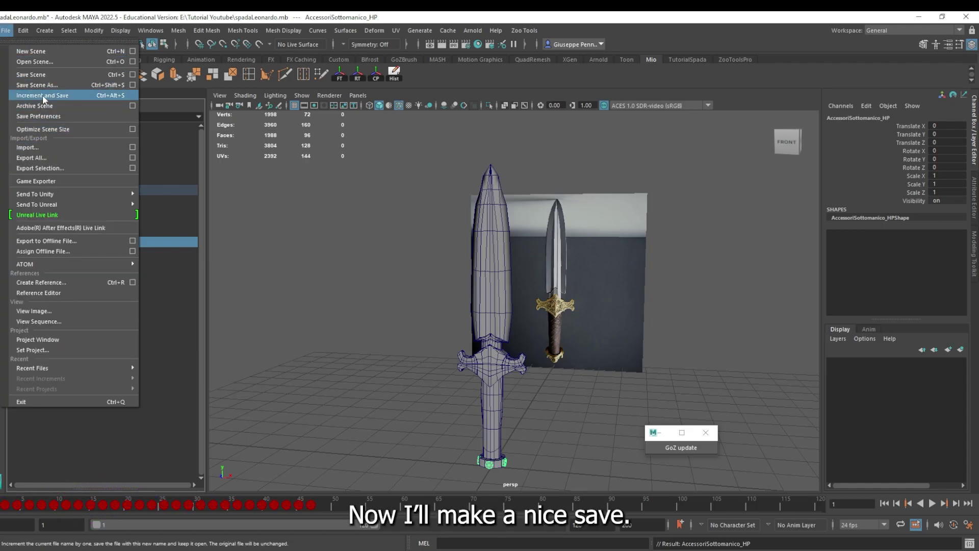
pyautogui.click(45, 77)
pyautogui.click(331, 288)
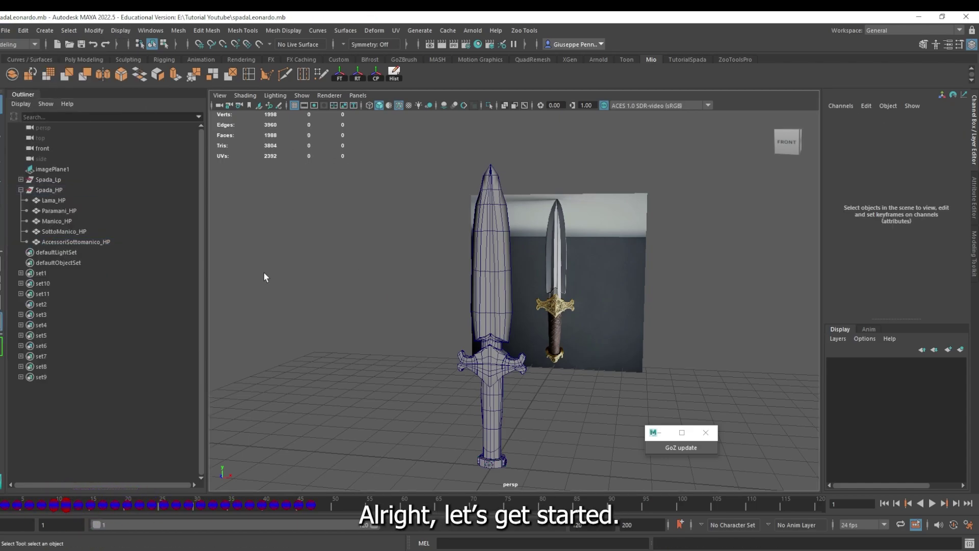
# Step: Show Lama_HP in smooth mesh preview (key 3), raising the scene to 5378 vertices
pyautogui.click(58, 201)
pyautogui.keyDown('alt'); pyautogui.moveTo(439, 245); pyautogui.dragTo(474, 249); pyautogui.keyUp('alt')
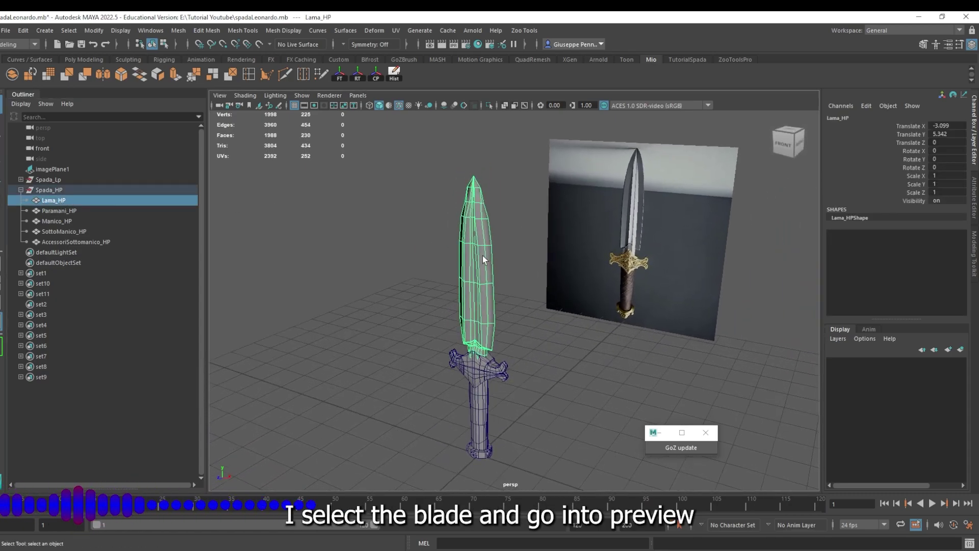
pyautogui.press('3')
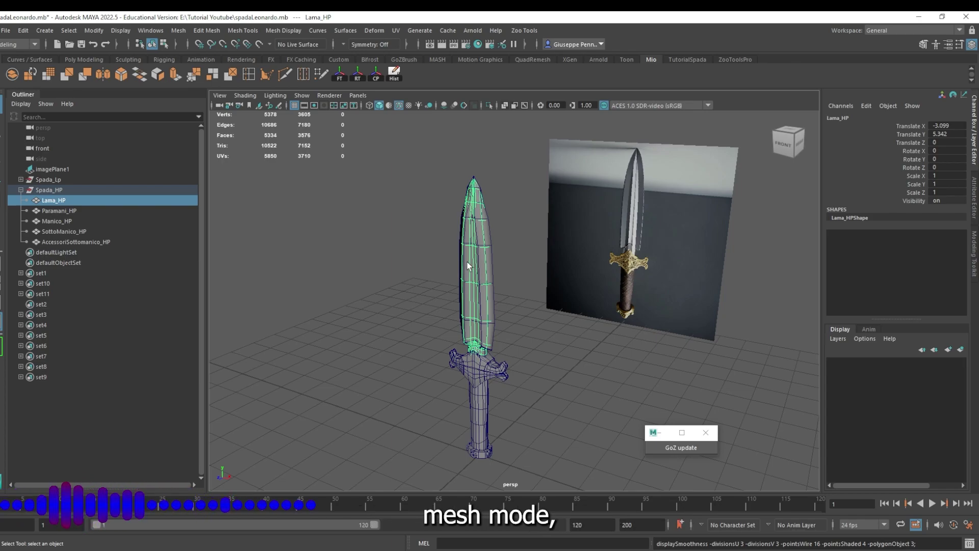
pyautogui.click(421, 284)
pyautogui.keyDown('alt'); pyautogui.moveTo(422, 284); pyautogui.dragTo(494, 281); pyautogui.keyUp('alt')
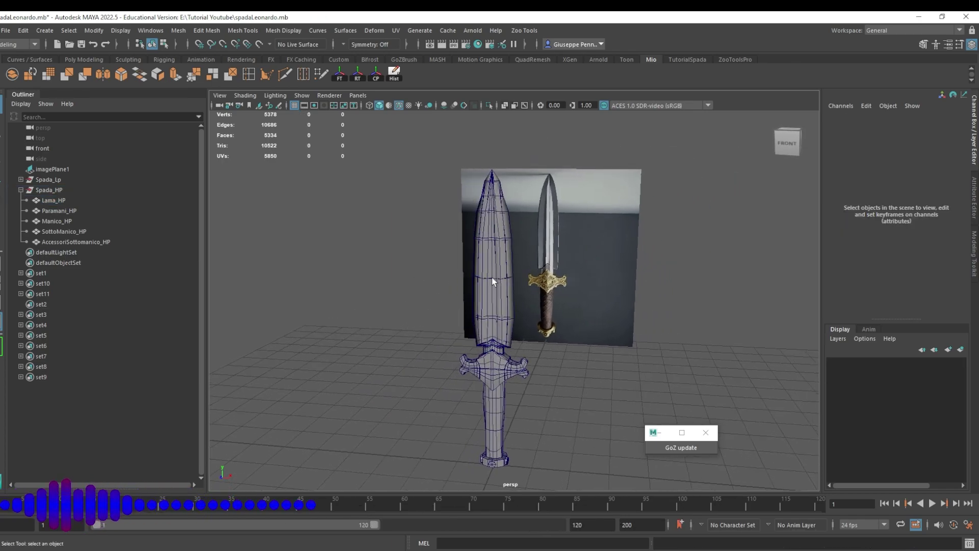
pyautogui.click(494, 282)
pyautogui.click(53, 182)
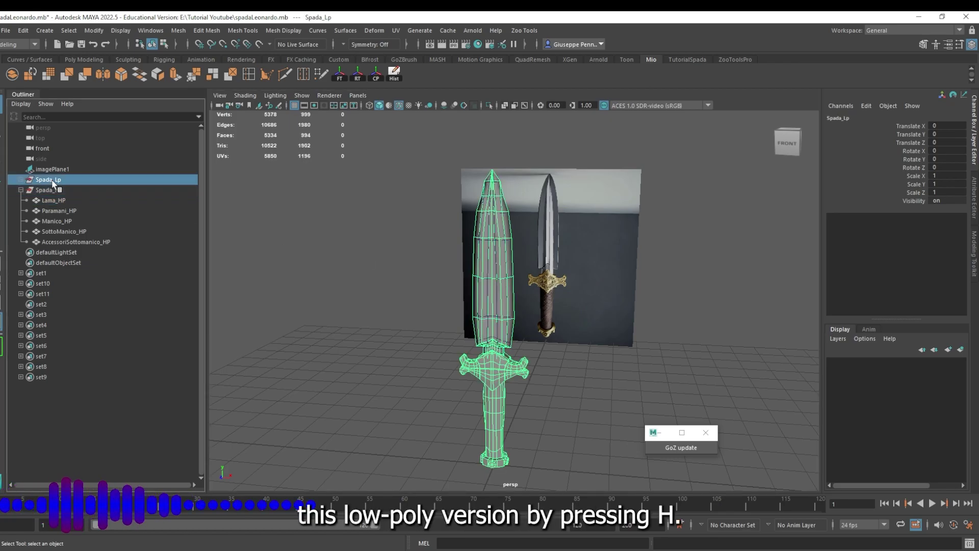
# Step: Hide the low-poly Spada_Lp sword and turn off Lama_HP's smooth preview
pyautogui.press('h')
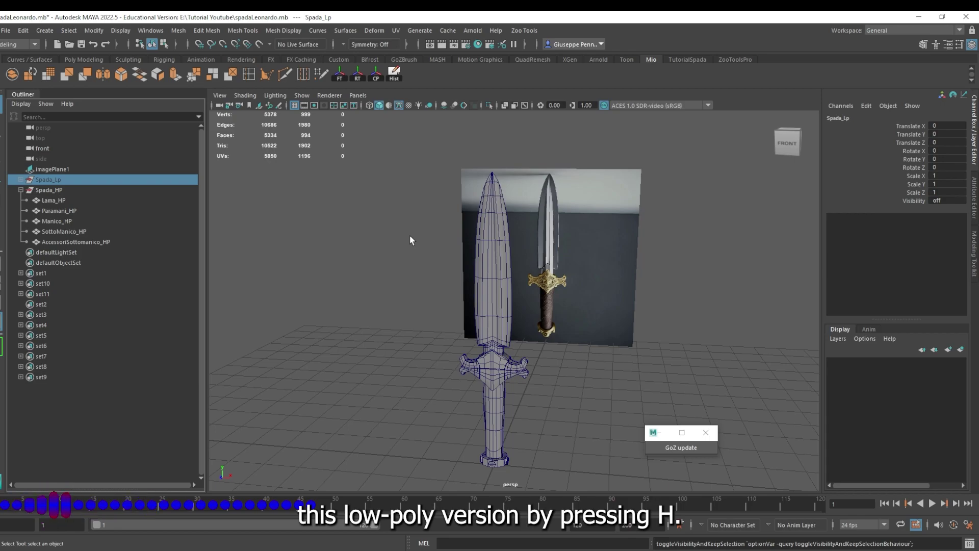
pyautogui.click(491, 248)
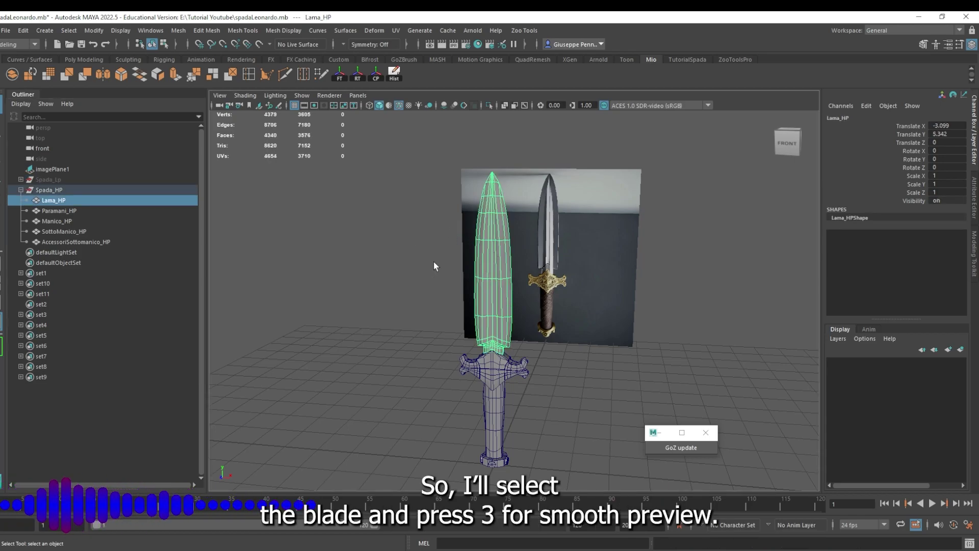
pyautogui.moveTo(434, 261)
pyautogui.keyDown('alt'); pyautogui.mouseDown()
pyautogui.moveTo(416, 265)
pyautogui.moveTo(394, 251)
pyautogui.moveTo(482, 336)
pyautogui.moveTo(441, 340)
pyautogui.moveTo(493, 349)
pyautogui.mouseUp(); pyautogui.keyUp('alt')
pyautogui.press('1')
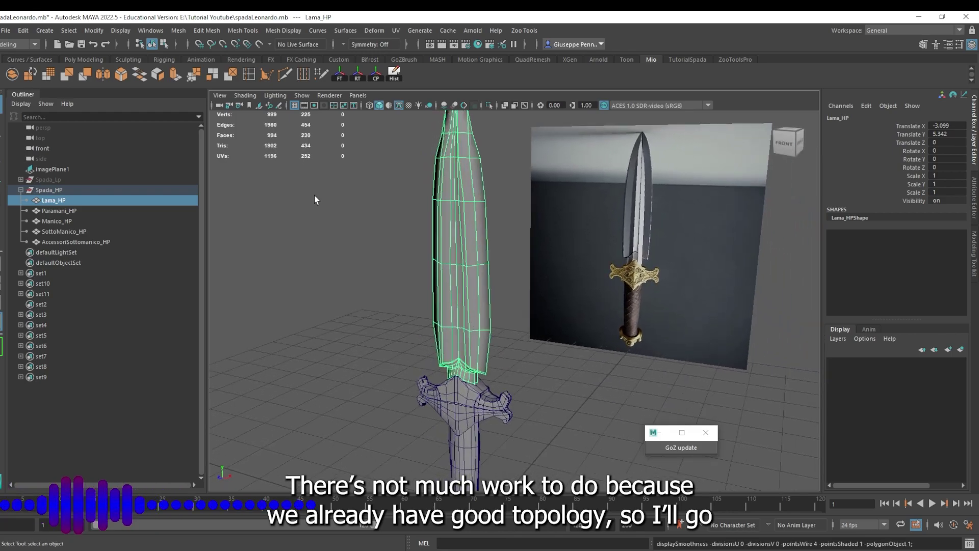
# Step: Apply Mesh > Smooth with 1 division to Lama_HP, giving the blade 908 vertices
pyautogui.click(178, 32)
pyautogui.click(198, 150)
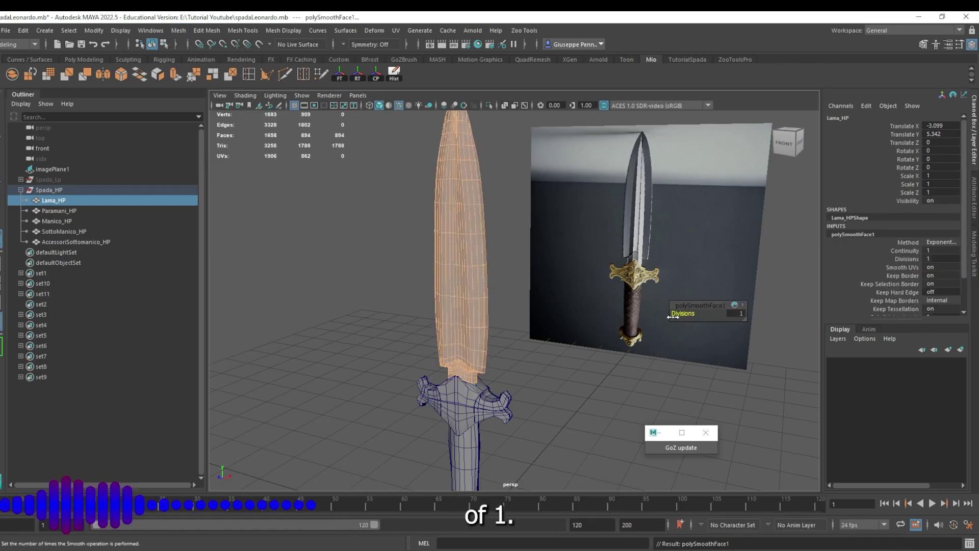
pyautogui.click(530, 326)
pyautogui.moveTo(530, 327)
pyautogui.keyDown('alt'); pyautogui.mouseDown()
pyautogui.moveTo(460, 362)
pyautogui.moveTo(487, 363)
pyautogui.mouseUp(); pyautogui.keyUp('alt')
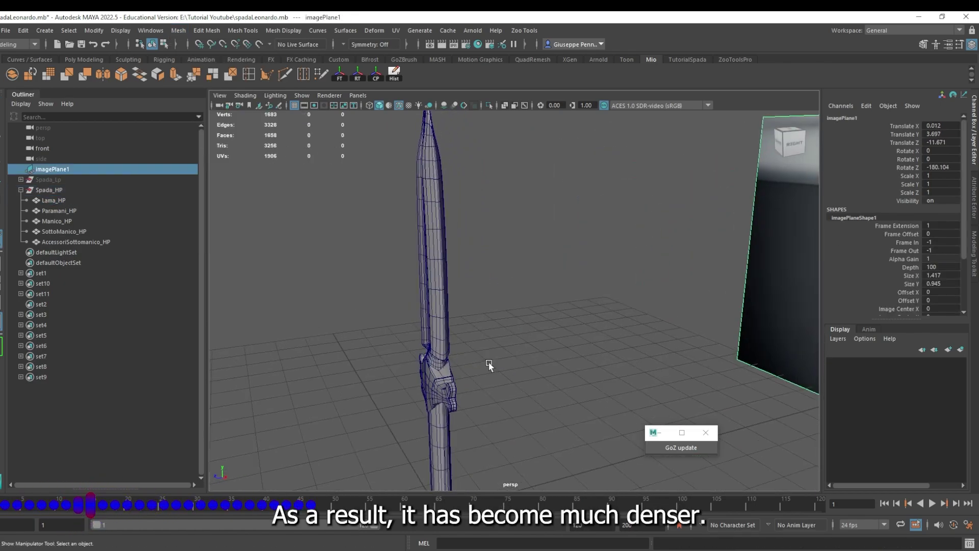
pyautogui.click(434, 305)
pyautogui.keyDown('alt'); pyautogui.moveTo(346, 226); pyautogui.dragTo(425, 208); pyautogui.keyUp('alt')
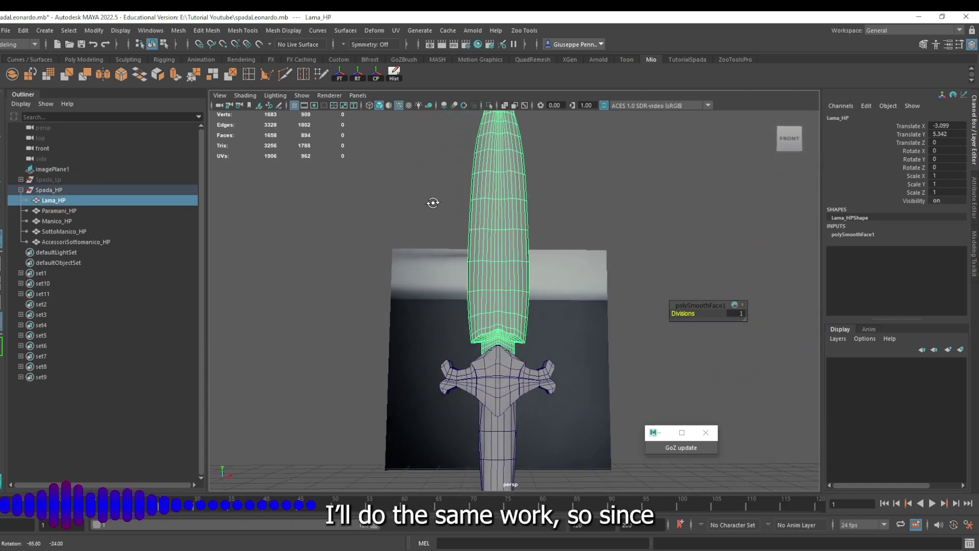
pyautogui.keyDown('alt'); pyautogui.moveTo(425, 208); pyautogui.dragTo(406, 214); pyautogui.keyUp('alt')
pyautogui.click(464, 403)
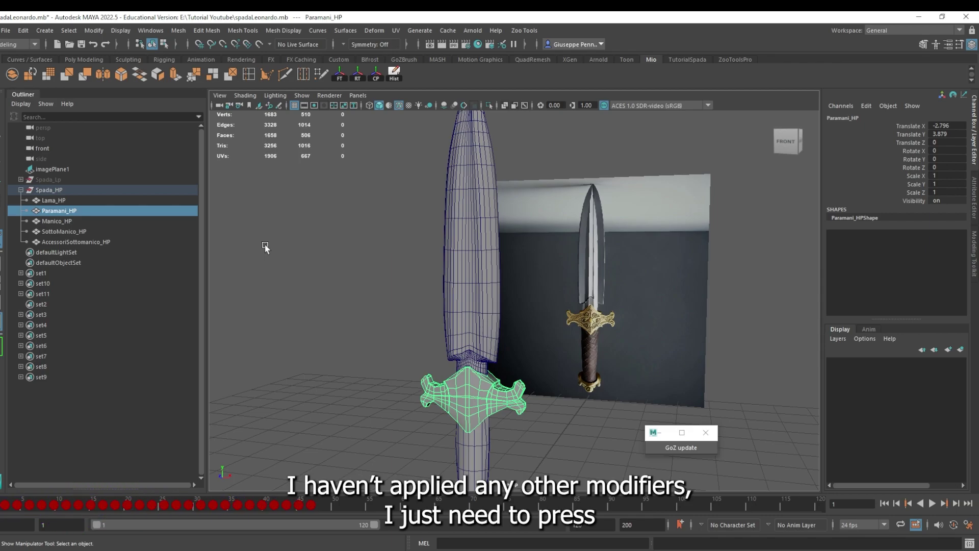
# Step: Repeat the one-division smooth on Paramani_HP and Manico_HP, reaching 3501 scene vertices
pyautogui.press('g')
pyautogui.click(389, 395)
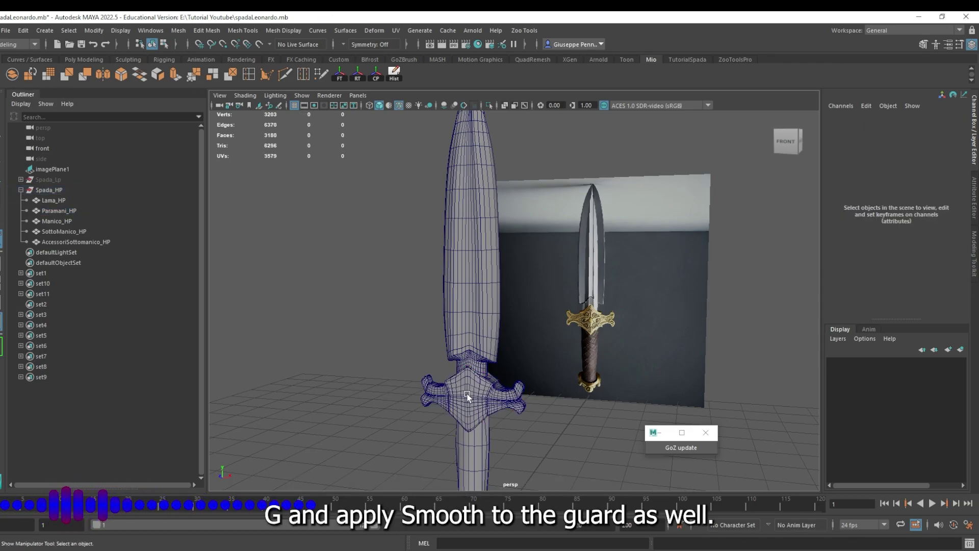
pyautogui.moveTo(389, 395)
pyautogui.keyDown('alt'); pyautogui.mouseDown()
pyautogui.moveTo(434, 397)
pyautogui.moveTo(442, 431)
pyautogui.mouseUp(); pyautogui.keyUp('alt')
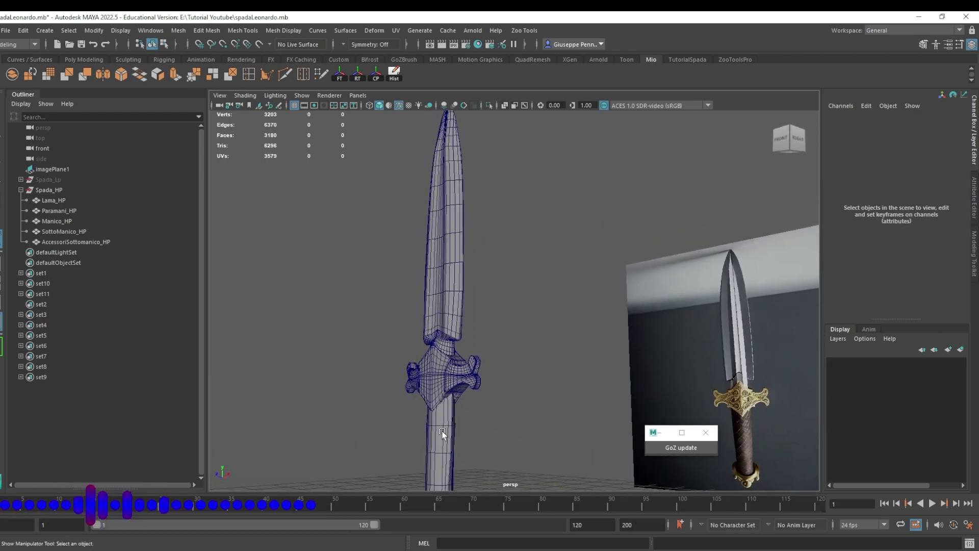
pyautogui.click(443, 430)
pyautogui.press('g')
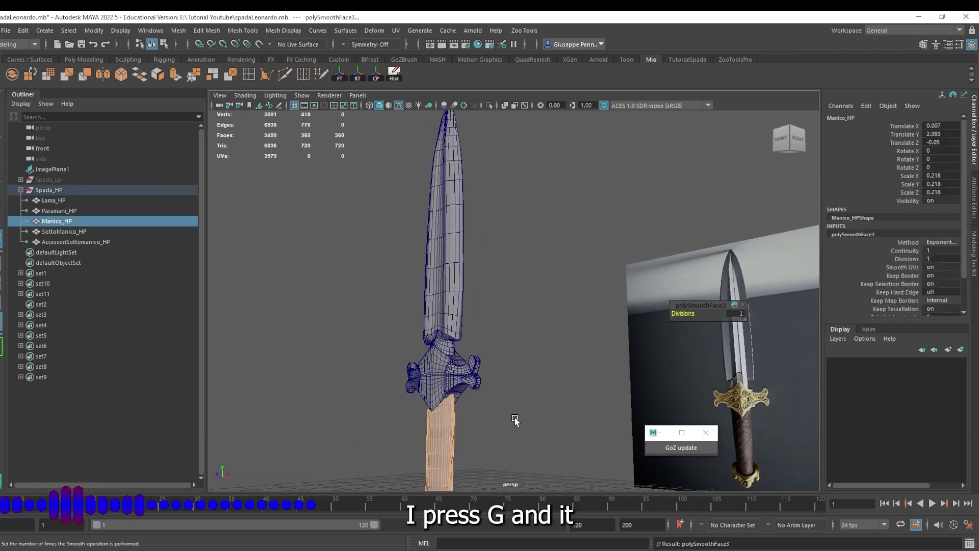
pyautogui.moveTo(515, 419)
pyautogui.keyDown('alt'); pyautogui.mouseDown()
pyautogui.moveTo(512, 280)
pyautogui.moveTo(503, 311)
pyautogui.moveTo(476, 334)
pyautogui.moveTo(491, 345)
pyautogui.moveTo(475, 344)
pyautogui.moveTo(483, 383)
pyautogui.mouseUp(); pyautogui.keyUp('alt')
pyautogui.click(476, 335)
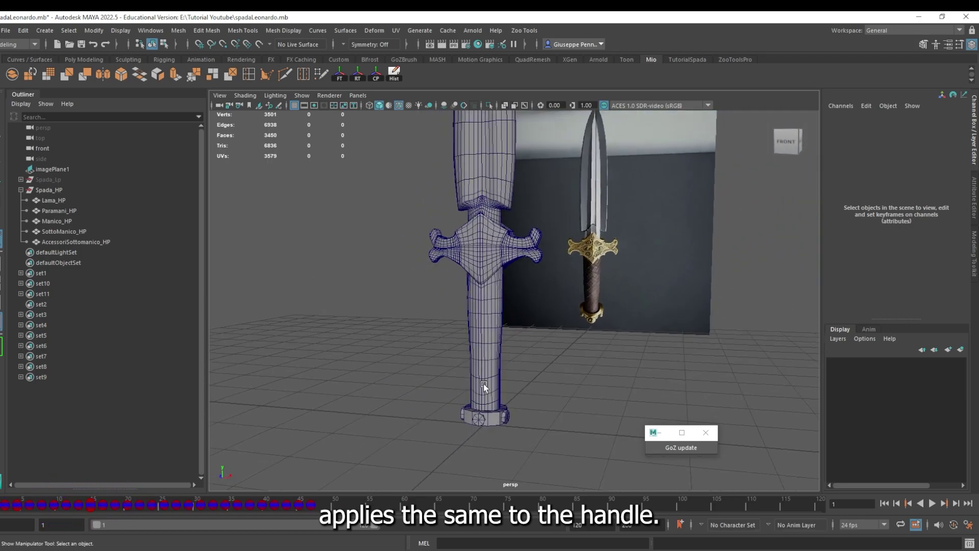
pyautogui.click(494, 423)
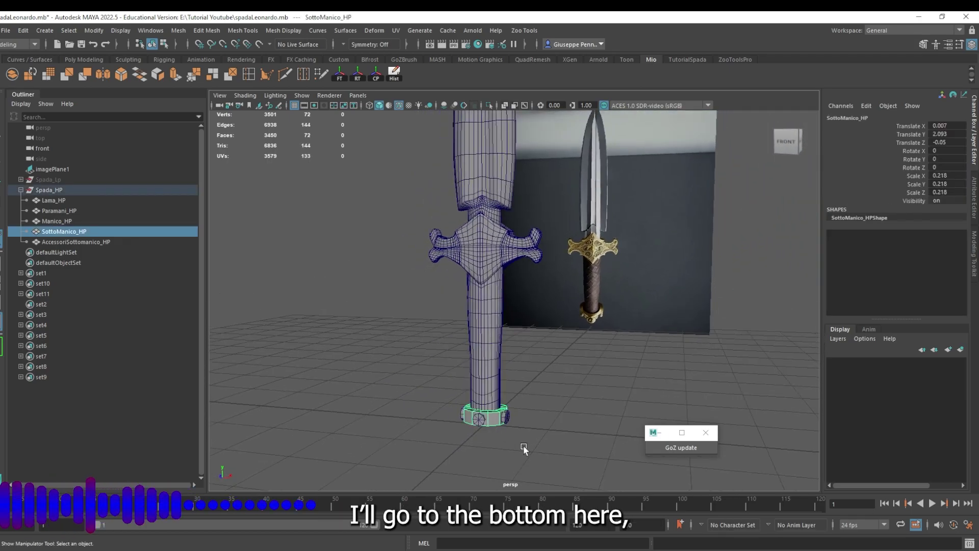
pyautogui.hotkey('ctrl', 'shift', 's')
pyautogui.moveTo(536, 400)
pyautogui.keyDown('alt'); pyautogui.mouseDown()
pyautogui.moveTo(514, 417)
pyautogui.moveTo(502, 366)
pyautogui.moveTo(521, 349)
pyautogui.moveTo(497, 372)
pyautogui.mouseUp(); pyautogui.keyUp('alt')
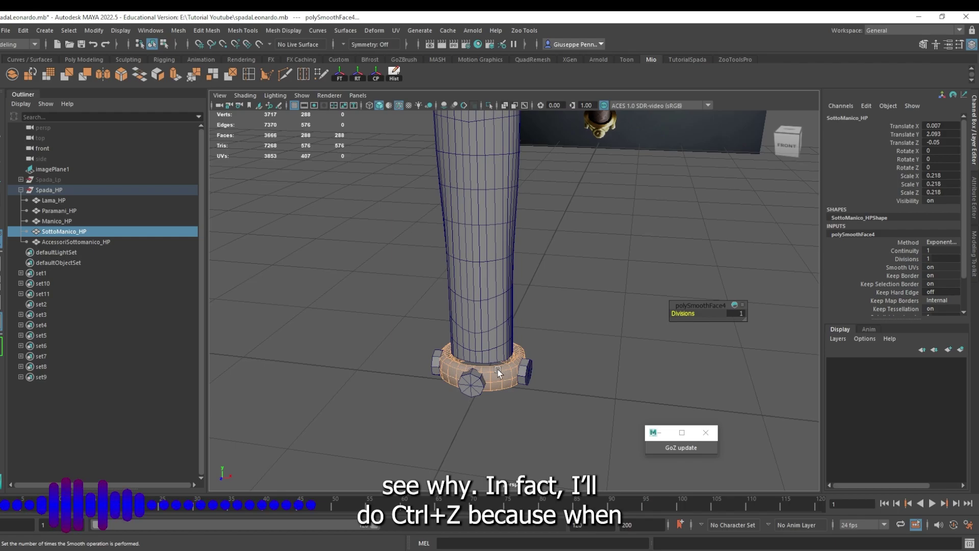
pyautogui.hotkey('ctrl', 'z')
pyautogui.keyDown('alt'); pyautogui.moveTo(497, 368); pyautogui.dragTo(484, 380); pyautogui.keyUp('alt')
pyautogui.press('3')
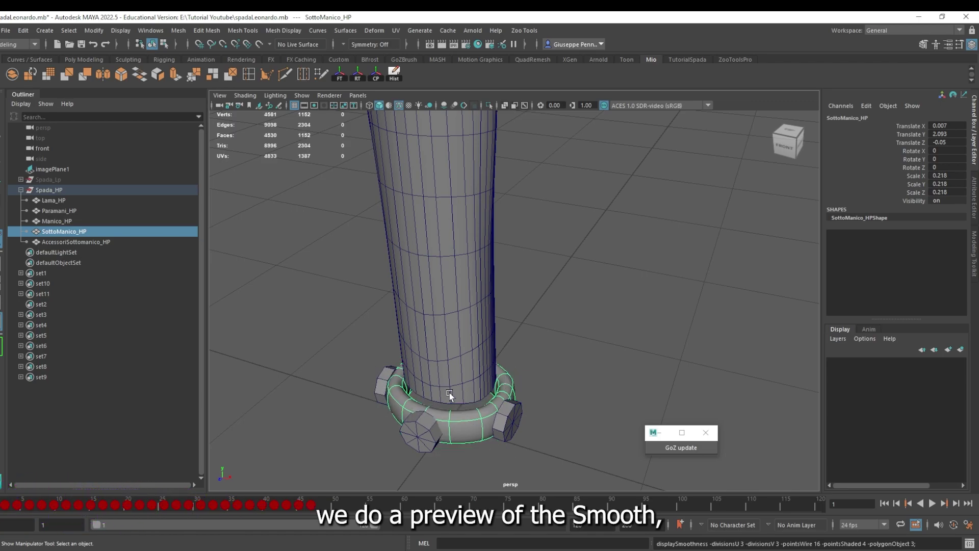
pyautogui.press('1')
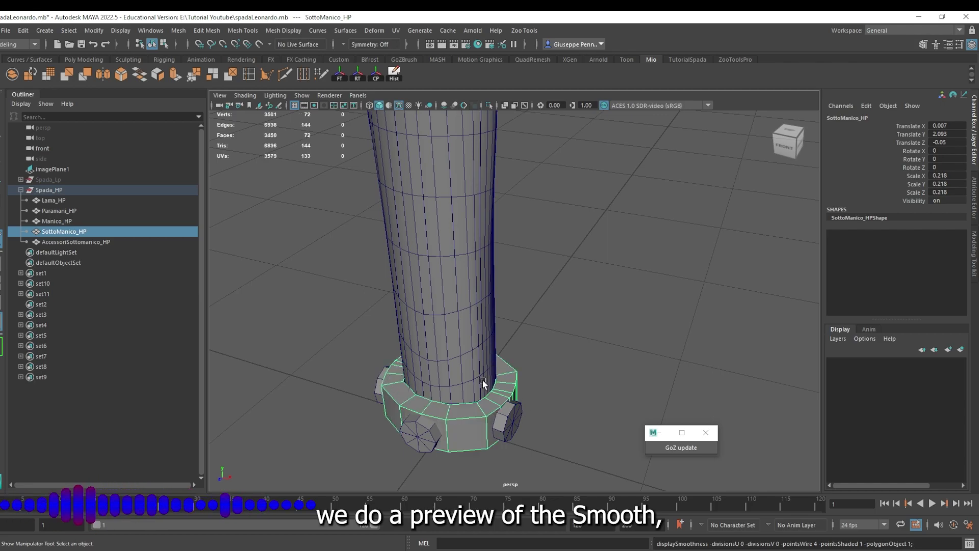
pyautogui.keyDown('alt'); pyautogui.moveTo(448, 428); pyautogui.dragTo(302, 158); pyautogui.keyUp('alt')
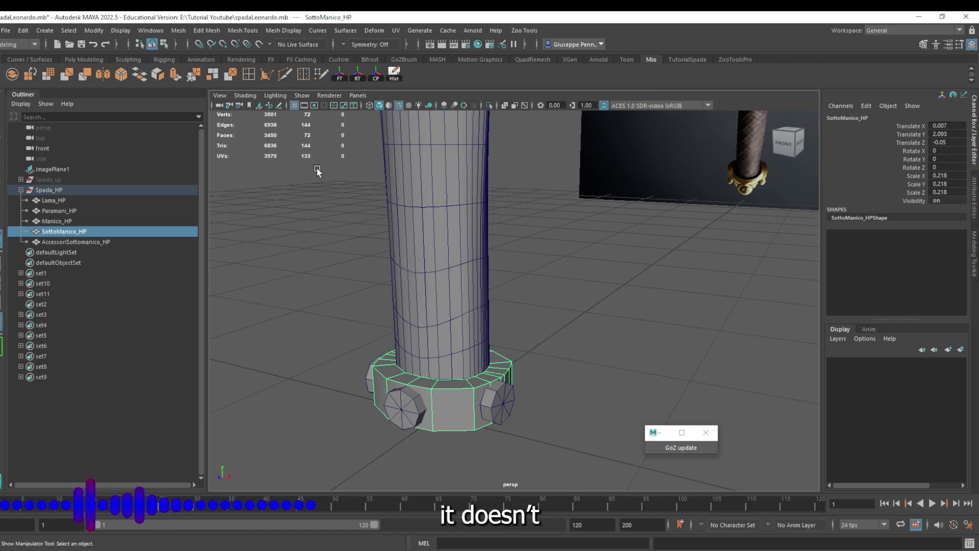
pyautogui.moveTo(317, 168)
pyautogui.keyDown('alt'); pyautogui.mouseDown()
pyautogui.moveTo(354, 240)
pyautogui.moveTo(369, 176)
pyautogui.moveTo(386, 337)
pyautogui.moveTo(407, 330)
pyautogui.mouseUp(); pyautogui.keyUp('alt')
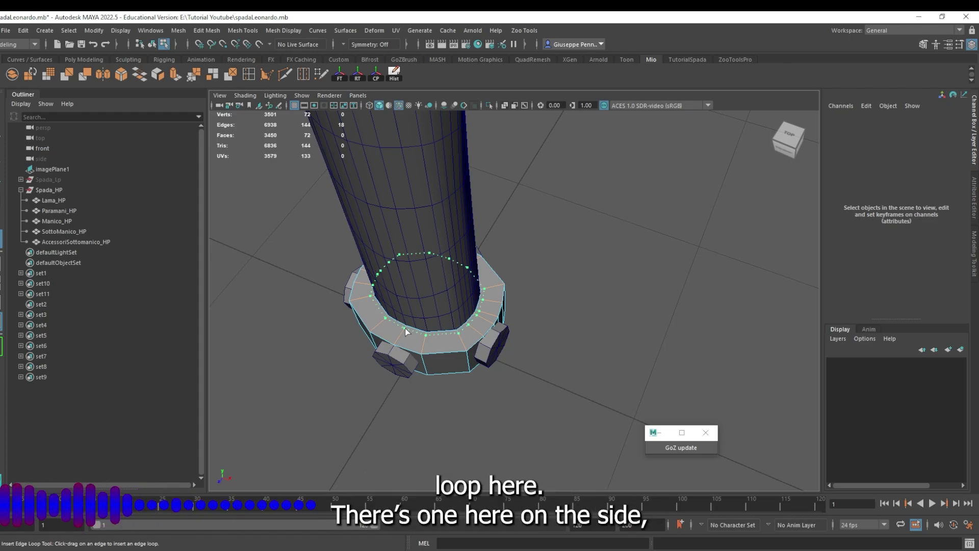
# Step: Insert supporting edge loops around the SottoManico_HP ring's bands, checking it from below and the side
pyautogui.moveTo(407, 332)
pyautogui.mouseDown()
pyautogui.moveTo(397, 344)
pyautogui.moveTo(422, 323)
pyautogui.moveTo(415, 313)
pyautogui.mouseUp()
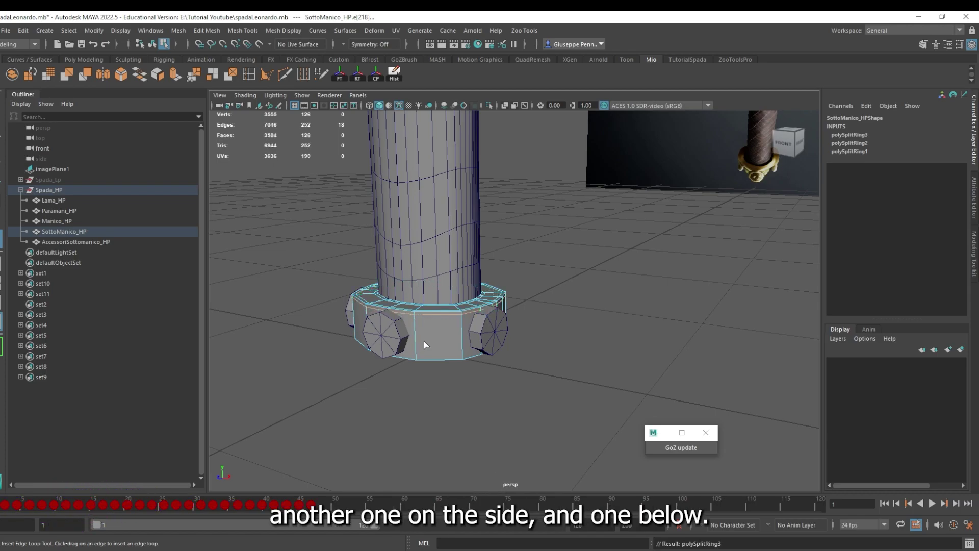
pyautogui.moveTo(417, 346)
pyautogui.mouseDown()
pyautogui.moveTo(417, 360)
pyautogui.moveTo(424, 234)
pyautogui.moveTo(428, 259)
pyautogui.mouseUp()
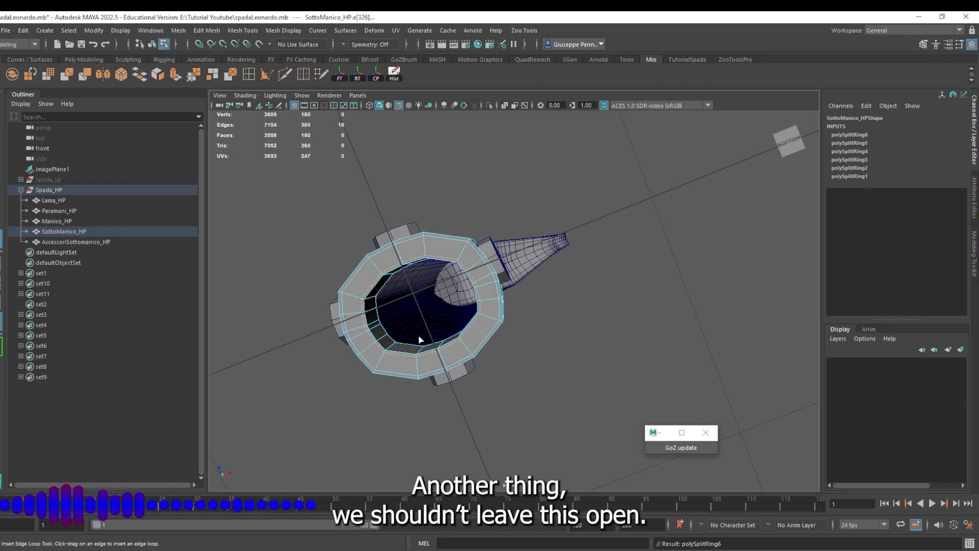
pyautogui.moveTo(362, 316)
pyautogui.keyDown('alt'); pyautogui.mouseDown()
pyautogui.moveTo(343, 295)
pyautogui.moveTo(345, 255)
pyautogui.moveTo(384, 320)
pyautogui.moveTo(389, 372)
pyautogui.moveTo(365, 377)
pyautogui.moveTo(301, 332)
pyautogui.moveTo(323, 384)
pyautogui.moveTo(376, 372)
pyautogui.moveTo(435, 336)
pyautogui.mouseUp(); pyautogui.keyUp('alt')
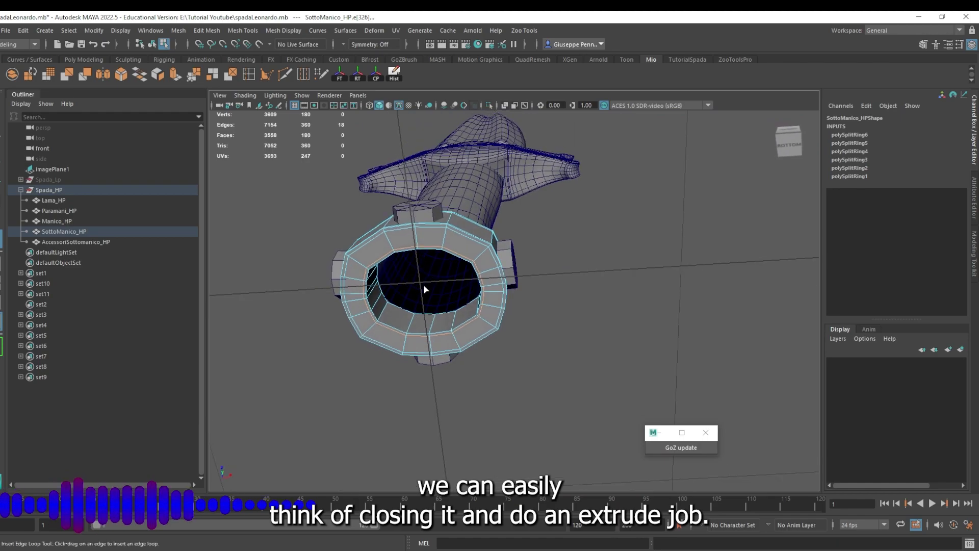
pyautogui.keyDown('alt'); pyautogui.moveTo(427, 286); pyautogui.dragTo(396, 389); pyautogui.keyUp('alt')
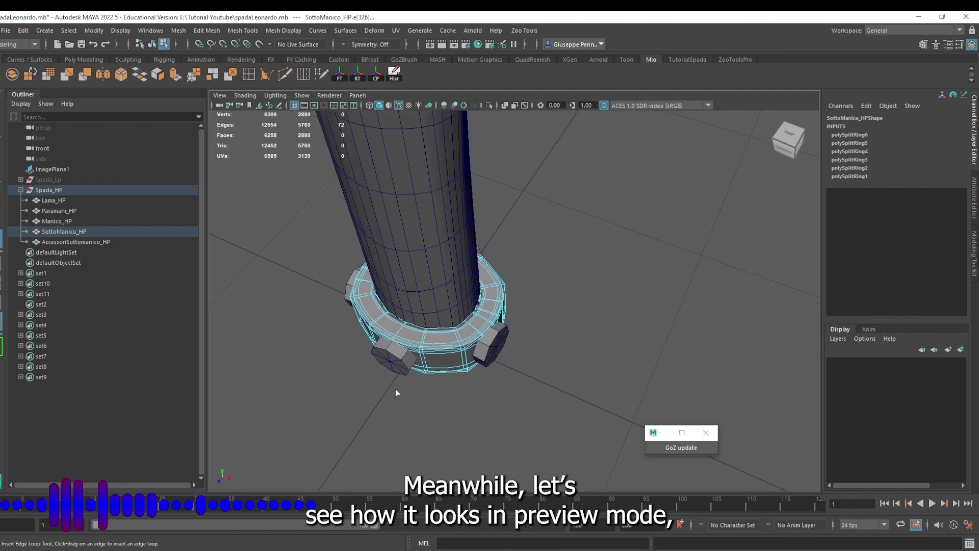
# Step: Turn smooth preview off on the handle after briefly checking the smoothed look
pyautogui.press('q')
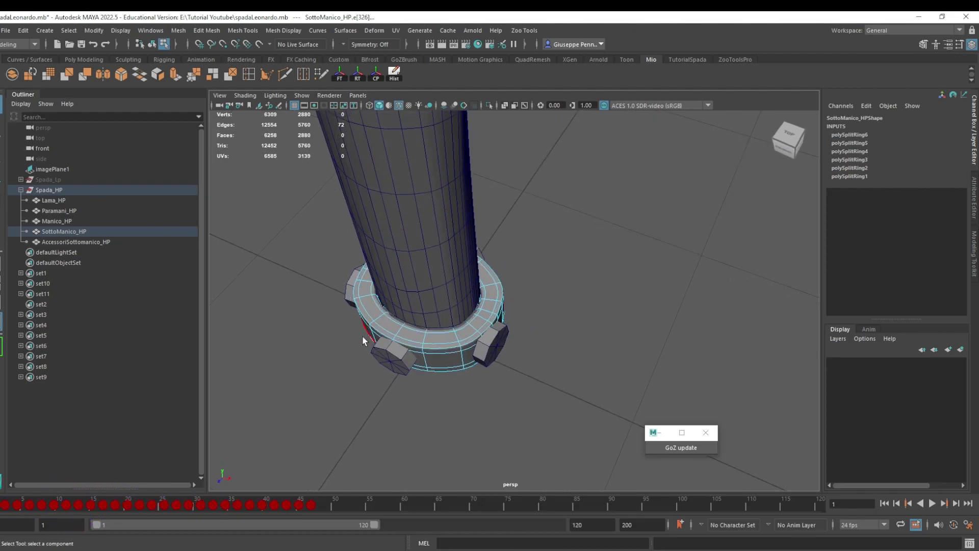
pyautogui.press('1')
pyautogui.moveTo(334, 351)
pyautogui.keyDown('alt'); pyautogui.mouseDown()
pyautogui.moveTo(368, 334)
pyautogui.moveTo(301, 352)
pyautogui.mouseUp(); pyautogui.keyUp('alt')
pyautogui.press('3')
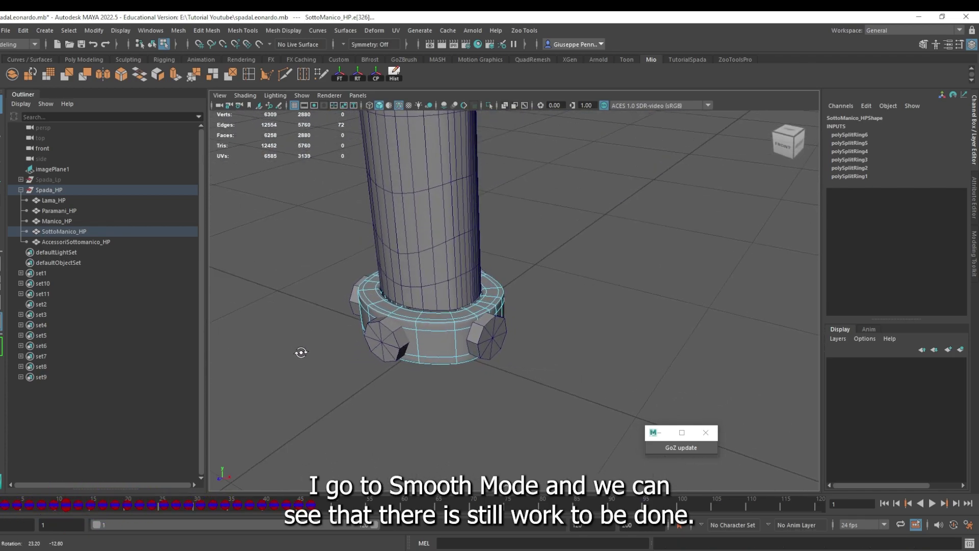
pyautogui.press('1')
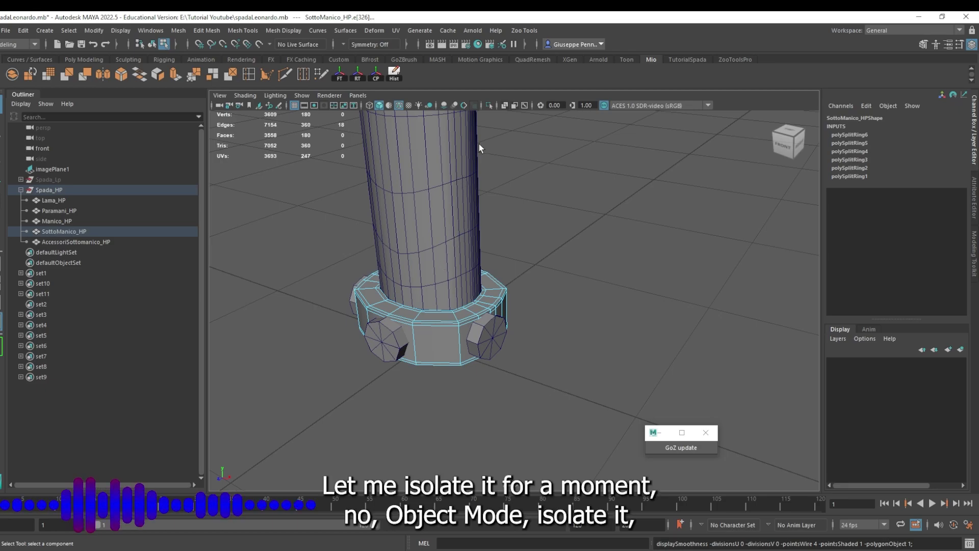
# Step: Isolate the SottoManico_HP ring alone in object mode, ready for edge loop insertion
pyautogui.click(488, 106)
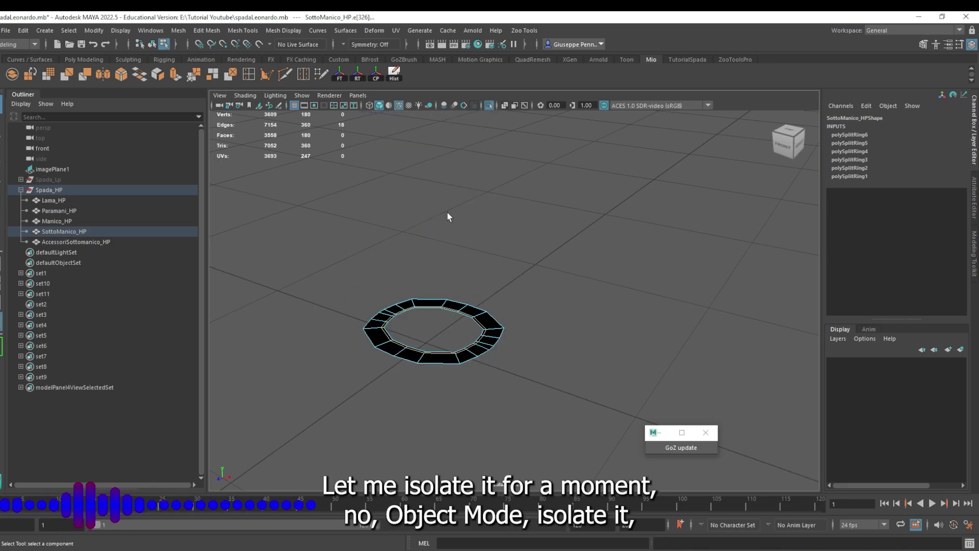
pyautogui.click(488, 106)
pyautogui.moveTo(494, 276); pyautogui.dragTo(519, 251, button='right')
pyautogui.click(489, 105)
pyautogui.scroll(2, 418, 264)
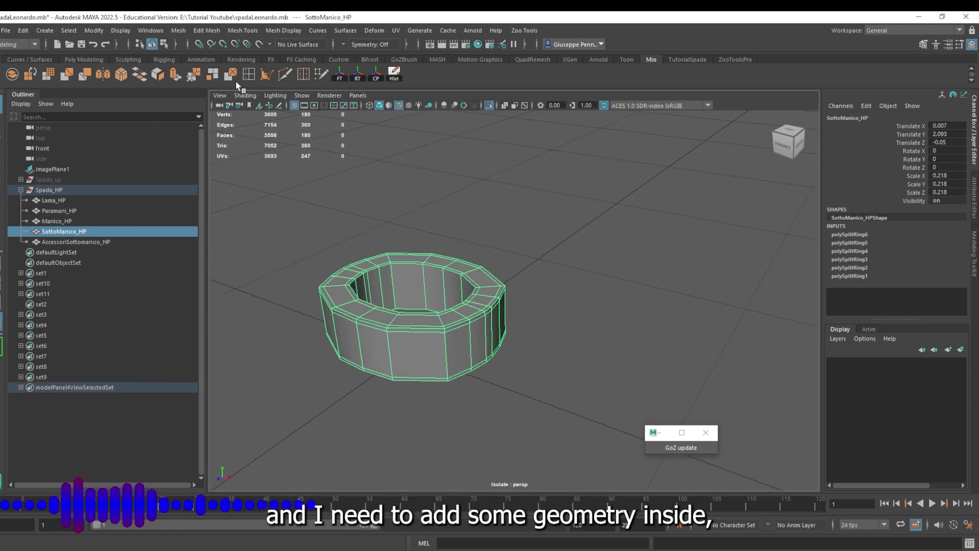
pyautogui.click(249, 75)
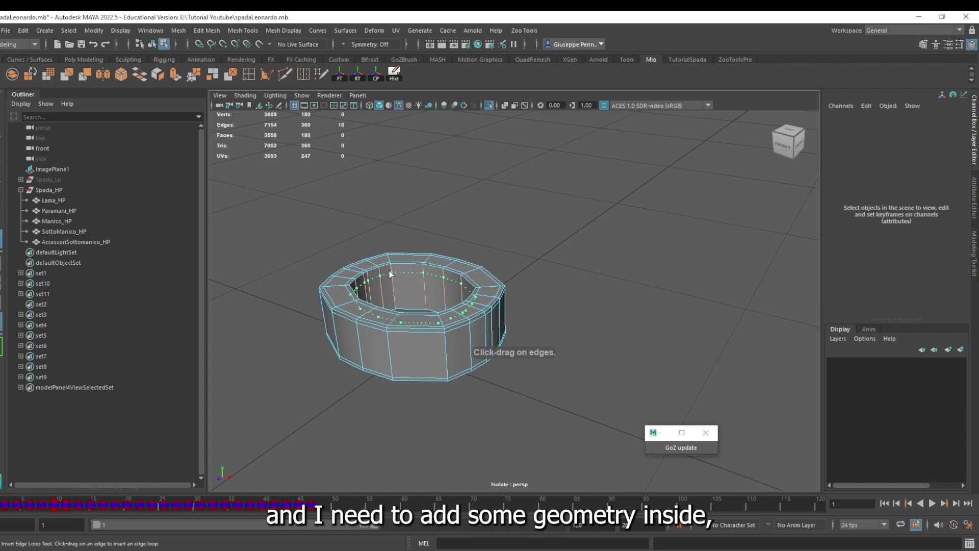
# Step: Insert two edge loops around the ring, exit isolation, and check the smoothed result
pyautogui.click(389, 264)
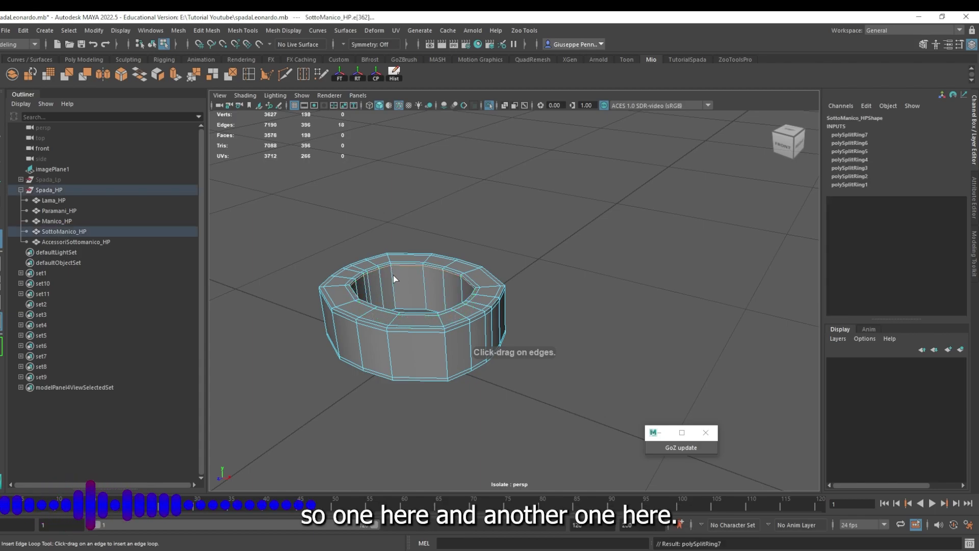
pyautogui.click(396, 307)
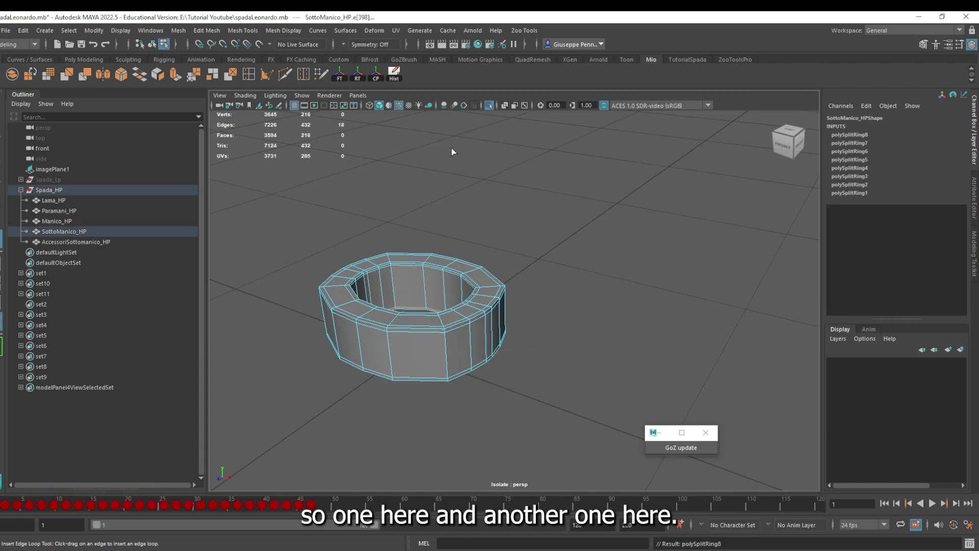
pyautogui.click(488, 106)
pyautogui.press('3')
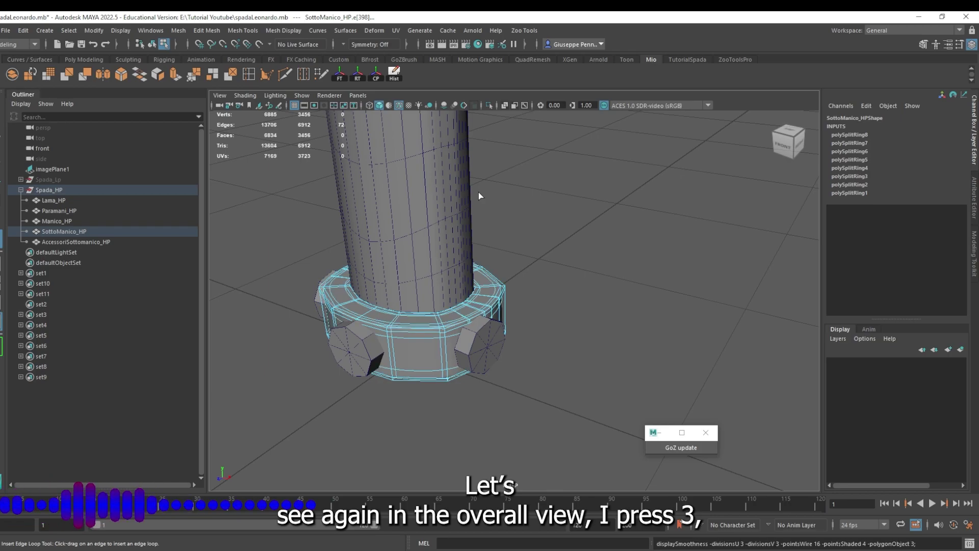
pyautogui.moveTo(479, 196)
pyautogui.keyDown('alt'); pyautogui.mouseDown()
pyautogui.moveTo(457, 203)
pyautogui.moveTo(390, 172)
pyautogui.moveTo(506, 83)
pyautogui.moveTo(463, 158)
pyautogui.moveTo(505, 160)
pyautogui.moveTo(510, 137)
pyautogui.moveTo(447, 160)
pyautogui.mouseUp(); pyautogui.keyUp('alt')
pyautogui.press('1')
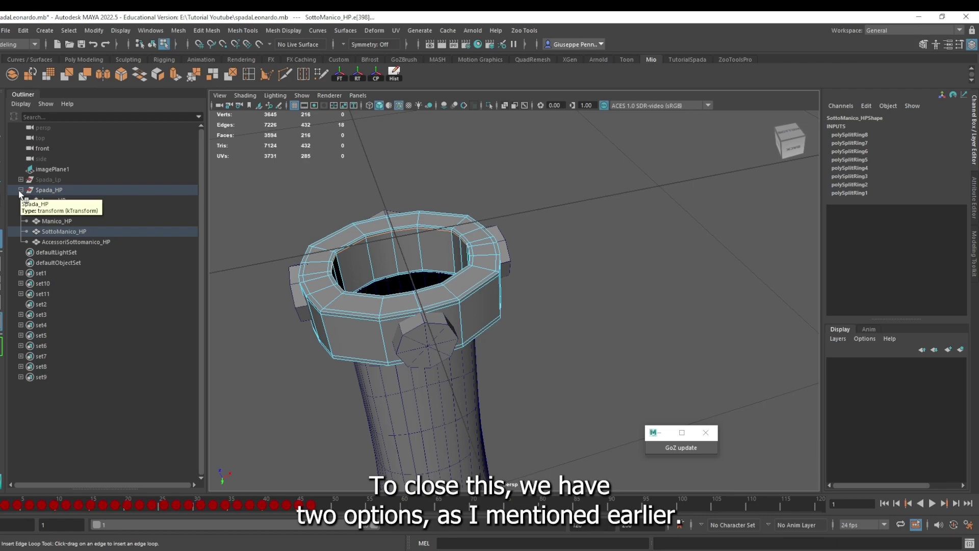
# Step: Hide the Spada_HP group and unhide the low-poly Spada_Lp sword from the Outliner
pyautogui.click(20, 189)
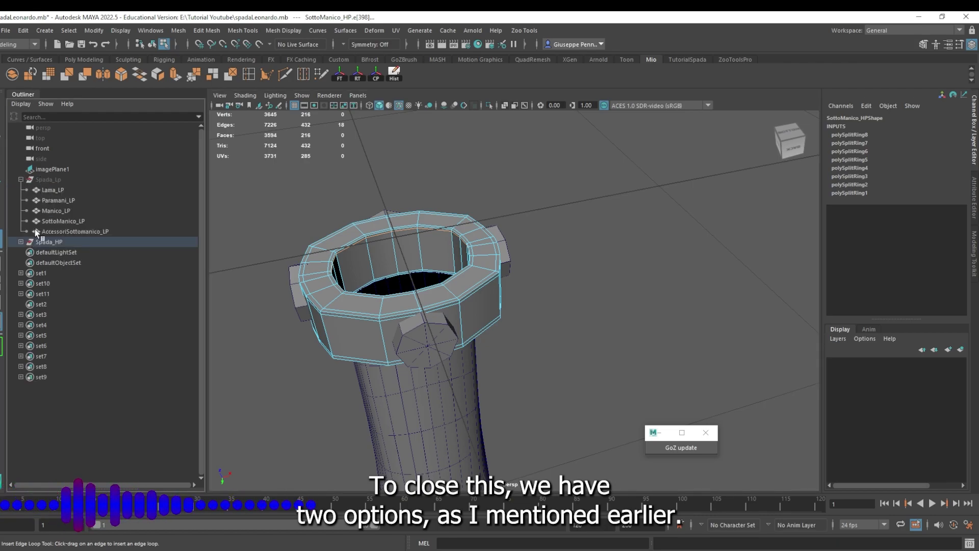
pyautogui.click(53, 244)
pyautogui.press('h')
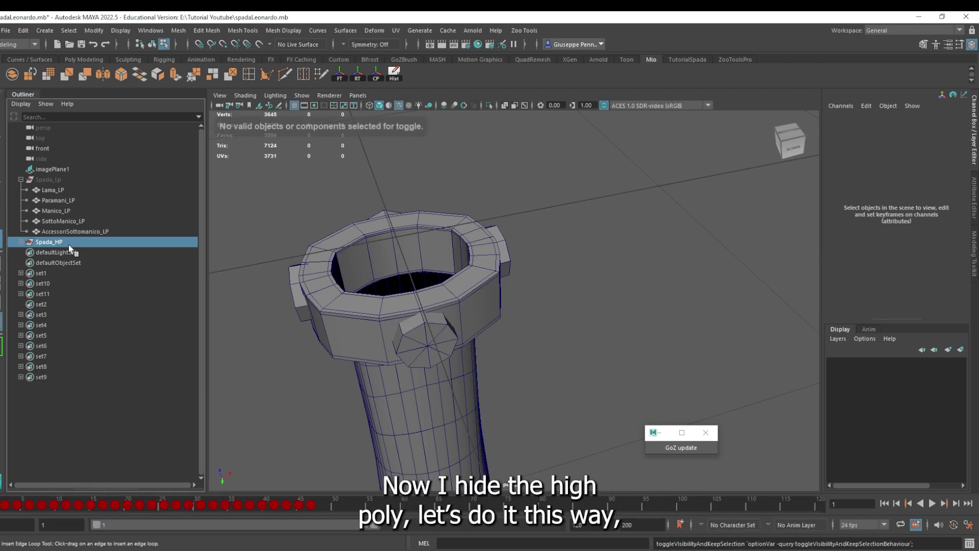
pyautogui.press('q')
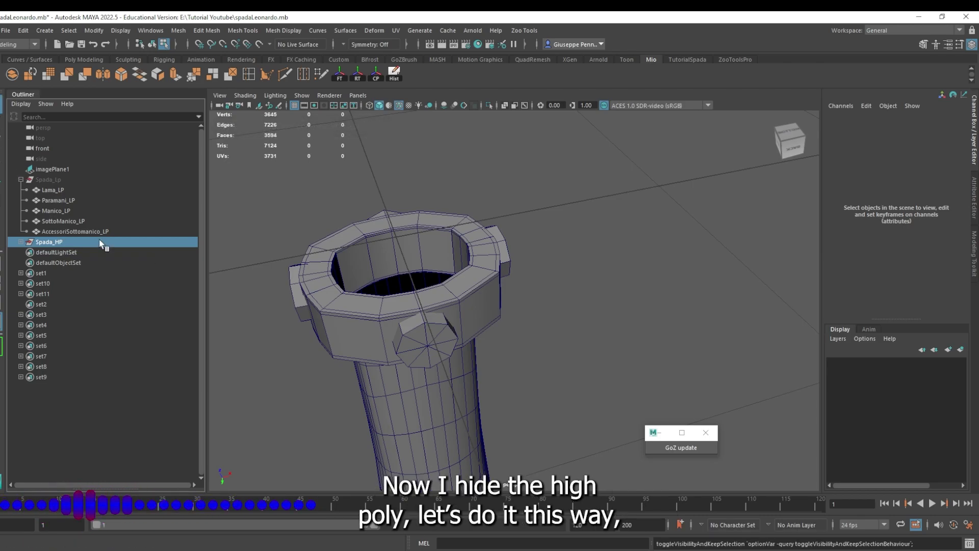
pyautogui.press('h')
pyautogui.click(56, 180)
pyautogui.press('h')
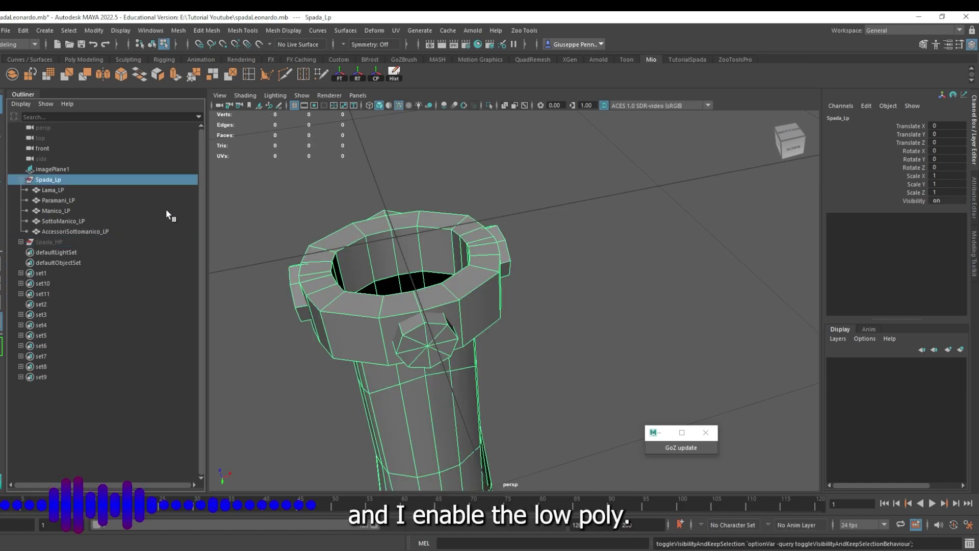
pyautogui.moveTo(295, 234)
pyautogui.keyDown('alt'); pyautogui.mouseDown()
pyautogui.moveTo(311, 274)
pyautogui.moveTo(334, 240)
pyautogui.mouseUp(); pyautogui.keyUp('alt')
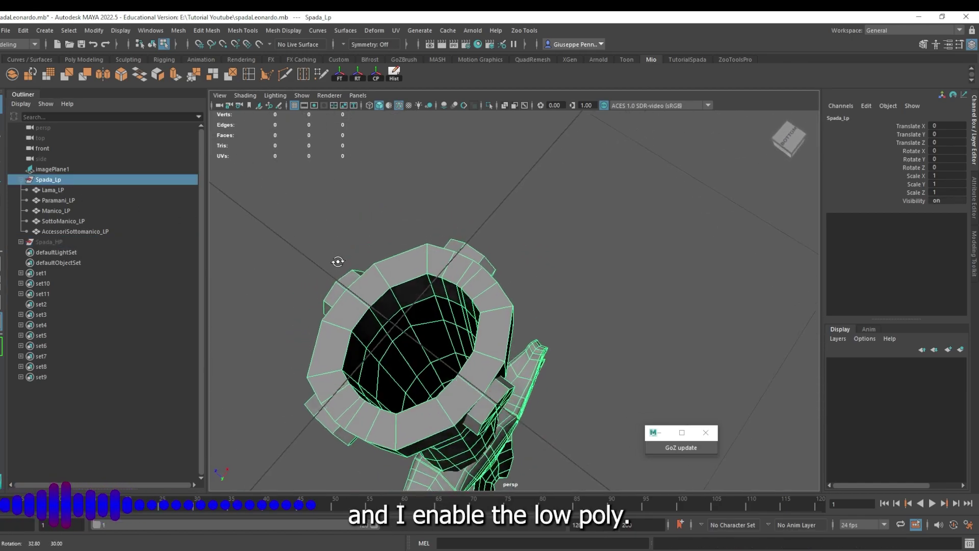
pyautogui.moveTo(347, 320)
pyautogui.keyDown('alt'); pyautogui.mouseDown()
pyautogui.moveTo(384, 313)
pyautogui.moveTo(350, 283)
pyautogui.mouseUp(); pyautogui.keyUp('alt')
# Step: Delete the inner face loop of SottoManico_LP
pyautogui.rightClick(351, 277)
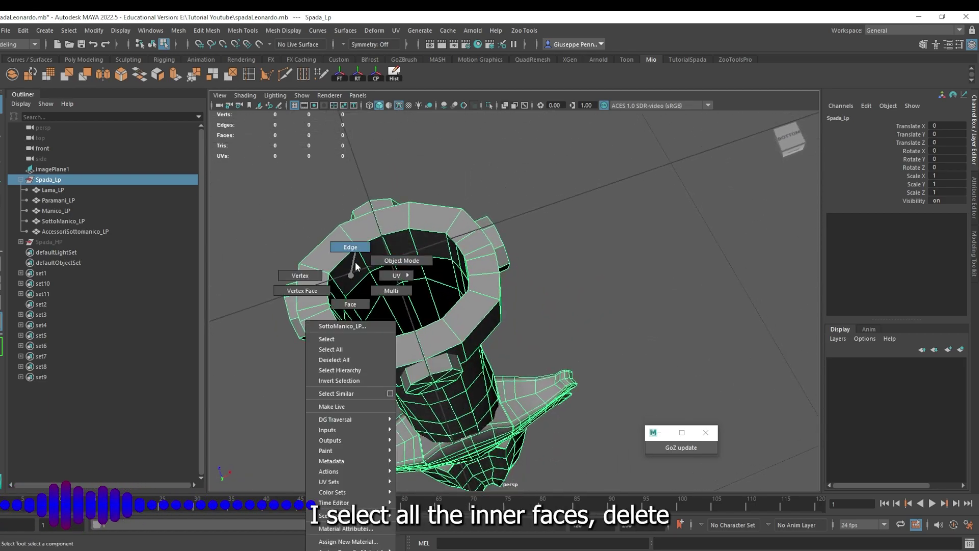
pyautogui.moveTo(350, 277); pyautogui.dragTo(350, 304, button='right')
pyautogui.click(353, 262)
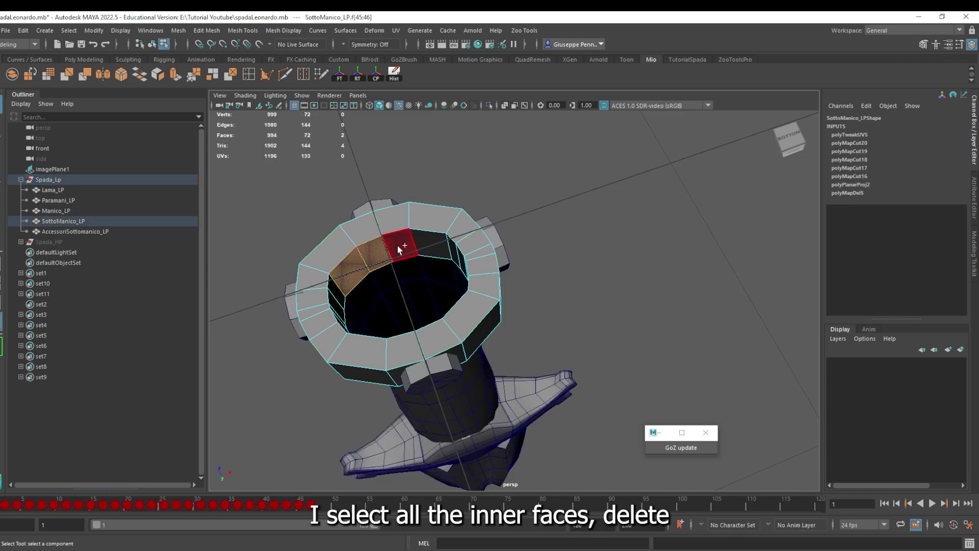
pyautogui.keyDown('shift'); pyautogui.doubleClick(398, 245); pyautogui.keyUp('shift')
pyautogui.press('Delete')
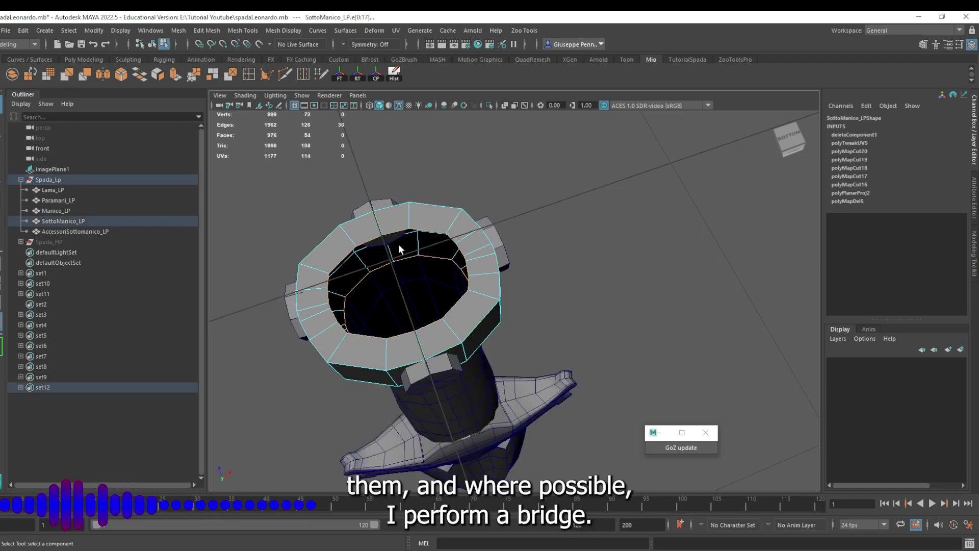
pyautogui.moveTo(399, 244)
pyautogui.keyDown('alt'); pyautogui.mouseDown()
pyautogui.moveTo(480, 210)
pyautogui.moveTo(498, 219)
pyautogui.moveTo(485, 265)
pyautogui.mouseUp(); pyautogui.keyUp('alt')
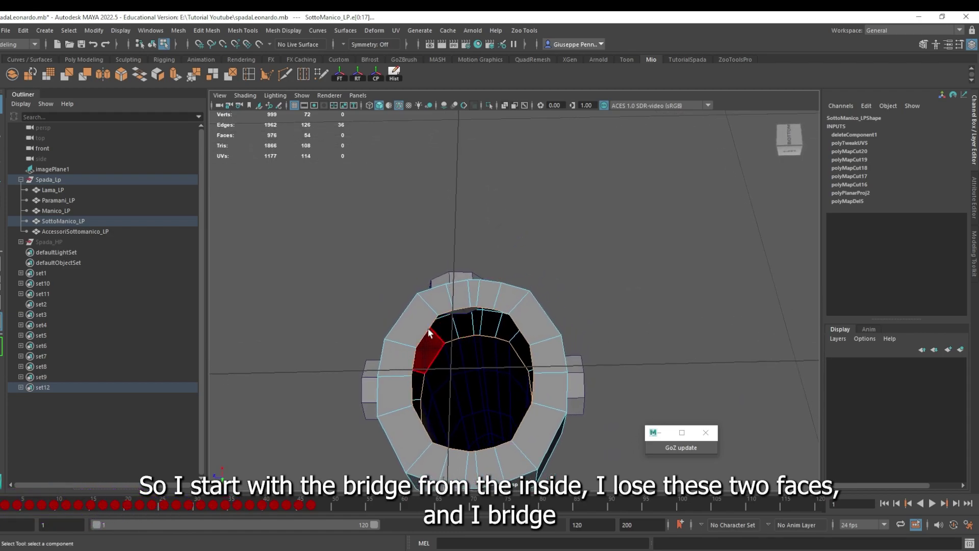
# Step: Bridge two pairs of opposite inner edges across the ring's opening
pyautogui.click(436, 354)
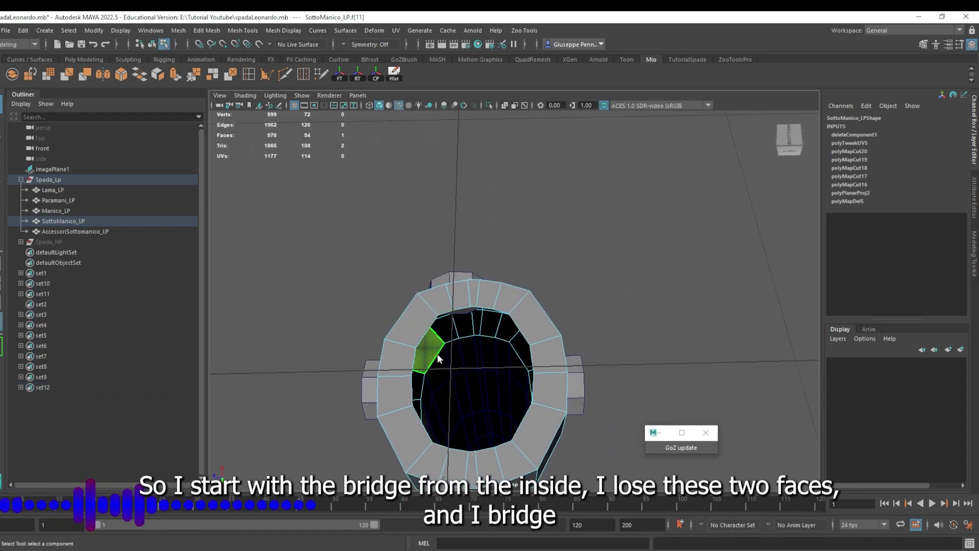
pyautogui.moveTo(437, 354); pyautogui.dragTo(449, 272, button='right')
pyautogui.click(436, 358)
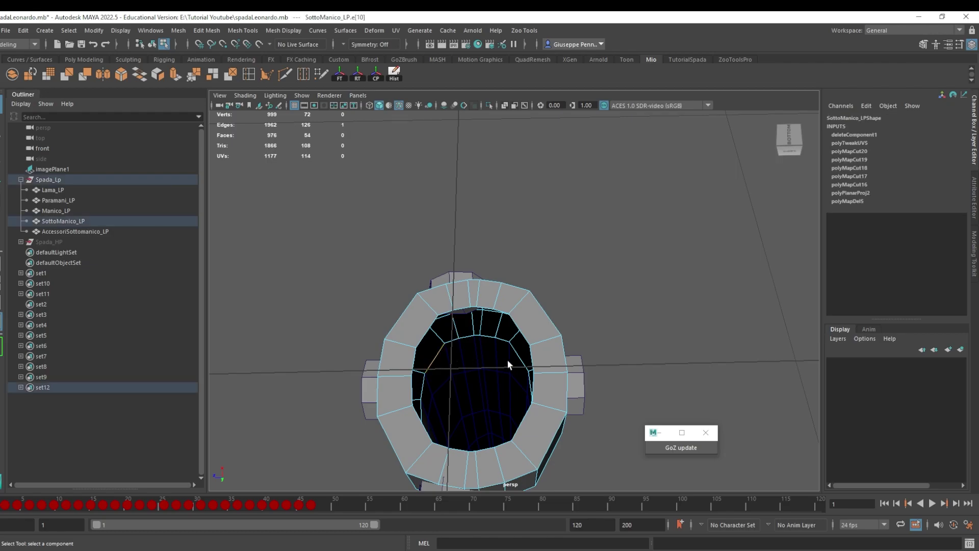
pyautogui.keyDown('shift'); pyautogui.click(518, 356); pyautogui.keyUp('shift')
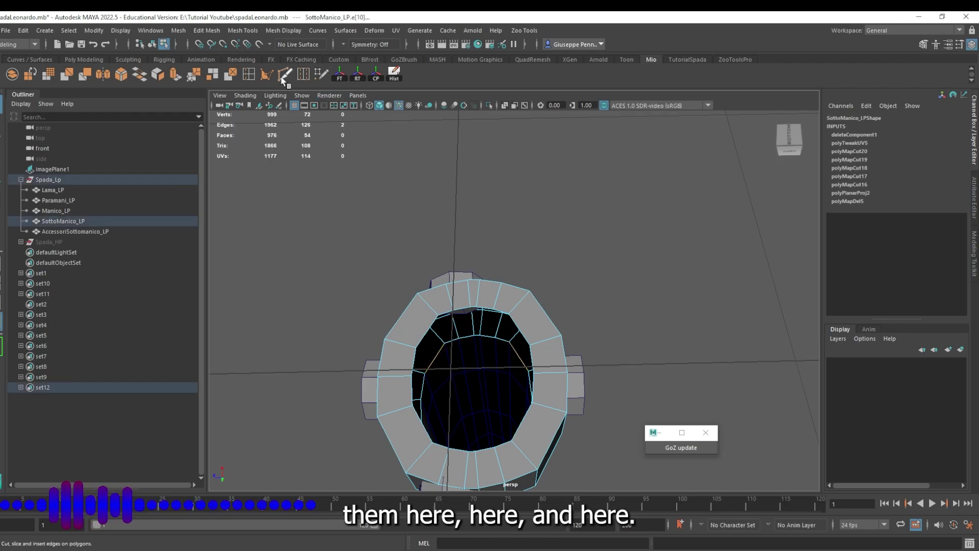
pyautogui.click(140, 74)
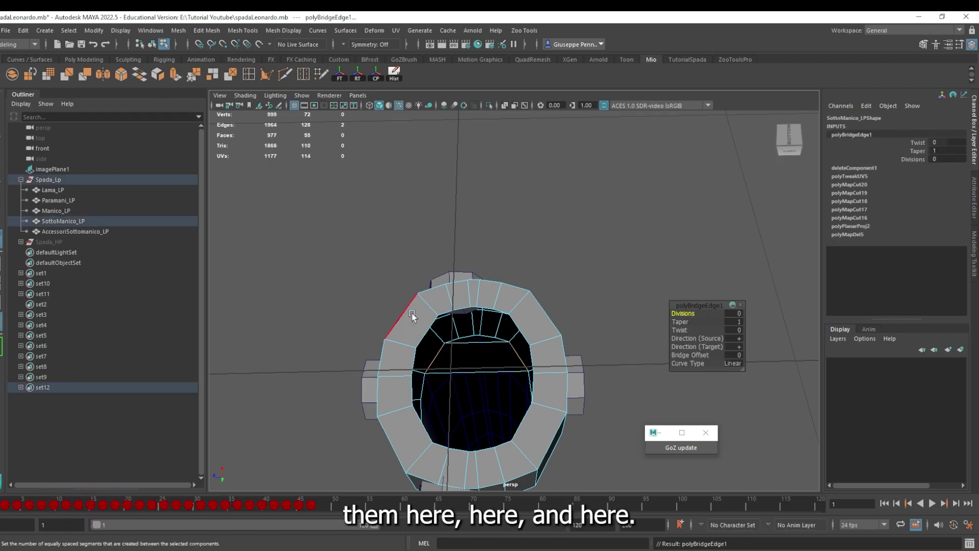
pyautogui.click(425, 389)
pyautogui.keyDown('shift'); pyautogui.click(532, 388); pyautogui.keyUp('shift')
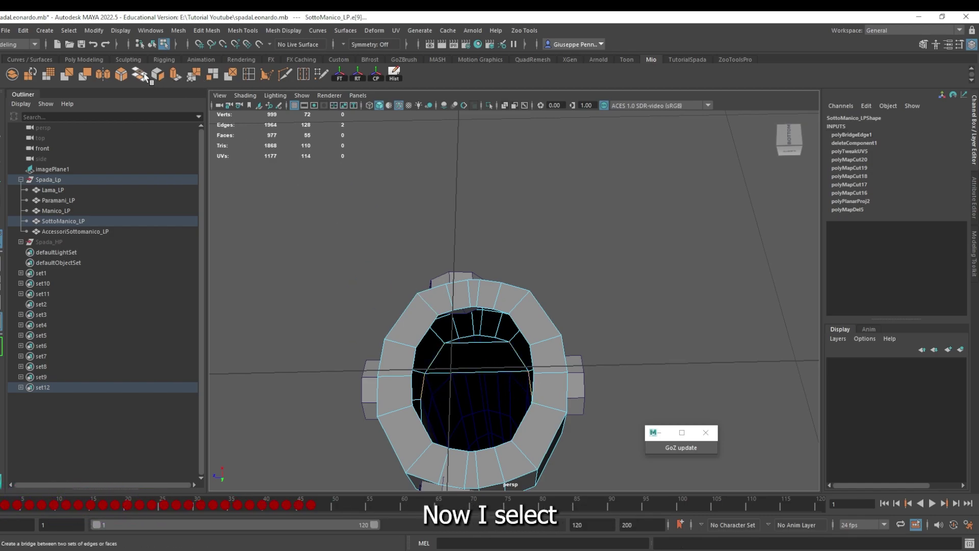
pyautogui.press('g')
# Step: Bridge a third pair of inner edges on the right side of the opening
pyautogui.moveTo(463, 258)
pyautogui.keyDown('alt'); pyautogui.mouseDown()
pyautogui.moveTo(442, 434)
pyautogui.moveTo(518, 400)
pyautogui.mouseUp(); pyautogui.keyUp('alt')
pyautogui.click(429, 417)
pyautogui.click(592, 393)
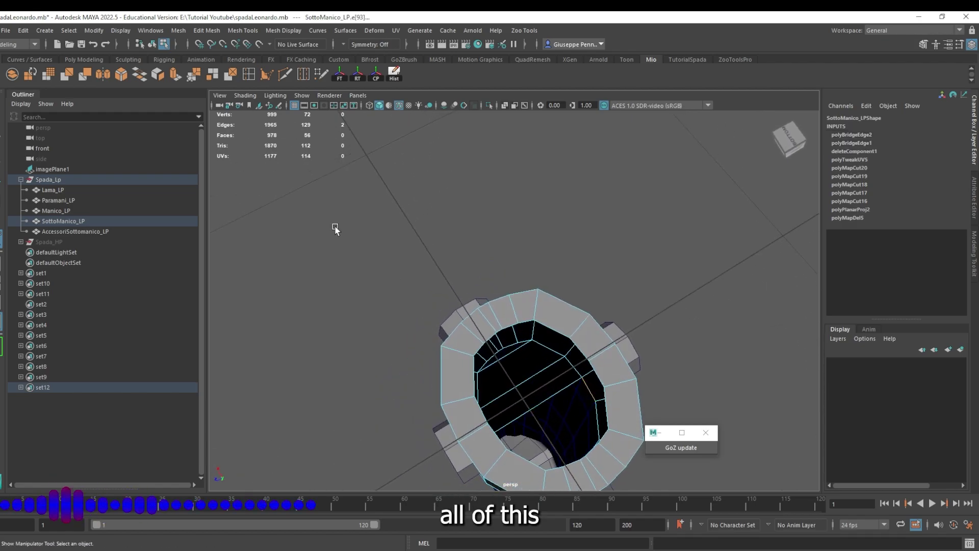
pyautogui.click(139, 77)
pyautogui.keyDown('alt'); pyautogui.moveTo(587, 306); pyautogui.dragTo(690, 290); pyautogui.keyUp('alt')
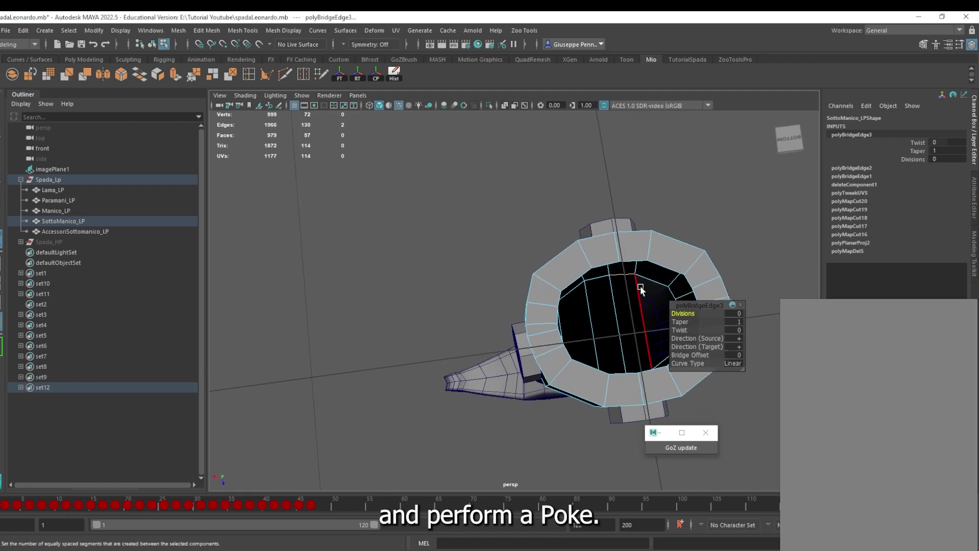
# Step: Bridge two more pairs of facing inner-ring edges near the top of the opening
pyautogui.click(645, 278)
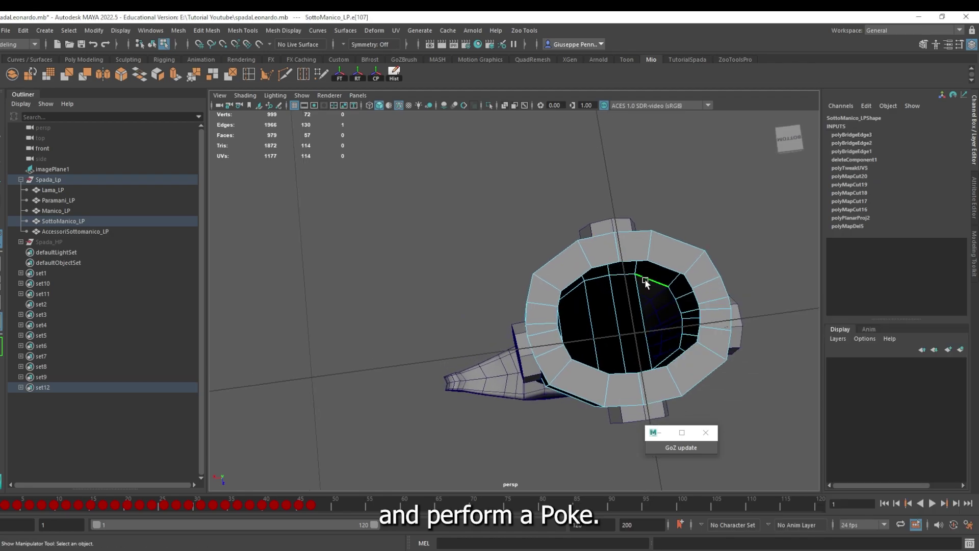
pyautogui.keyDown('shift'); pyautogui.click(665, 351); pyautogui.keyUp('shift')
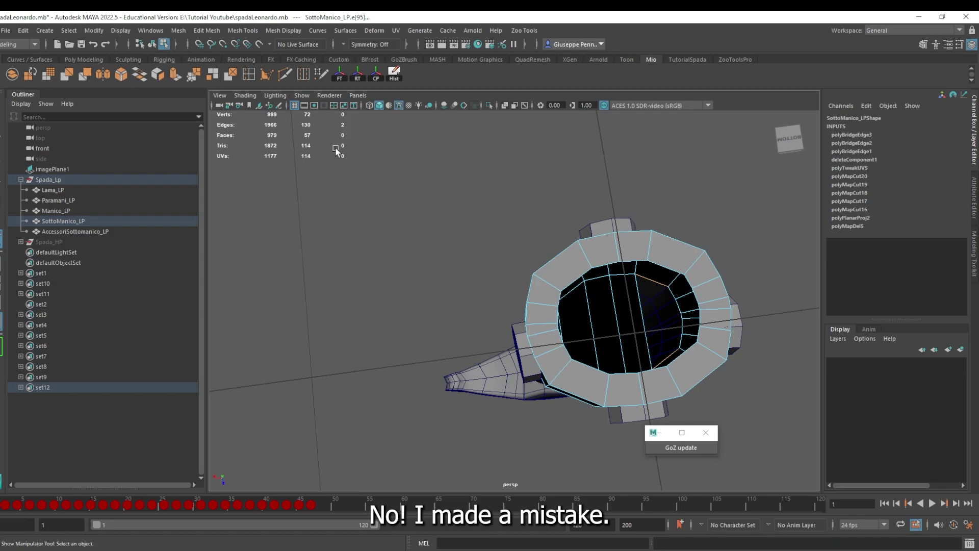
pyautogui.press('g')
pyautogui.click(666, 283)
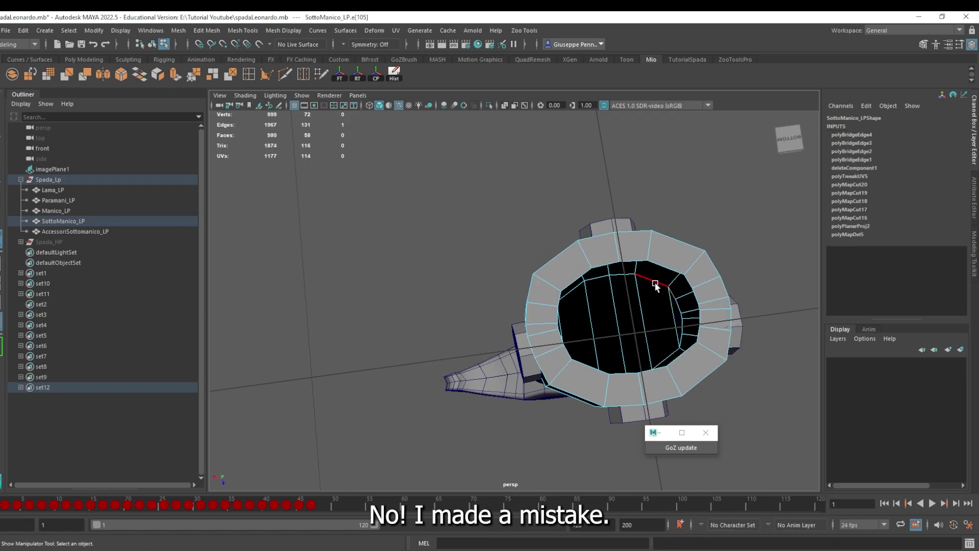
pyautogui.keyDown('alt'); pyautogui.moveTo(651, 280); pyautogui.dragTo(622, 293); pyautogui.keyUp('alt')
pyautogui.scroll(3, 622, 293)
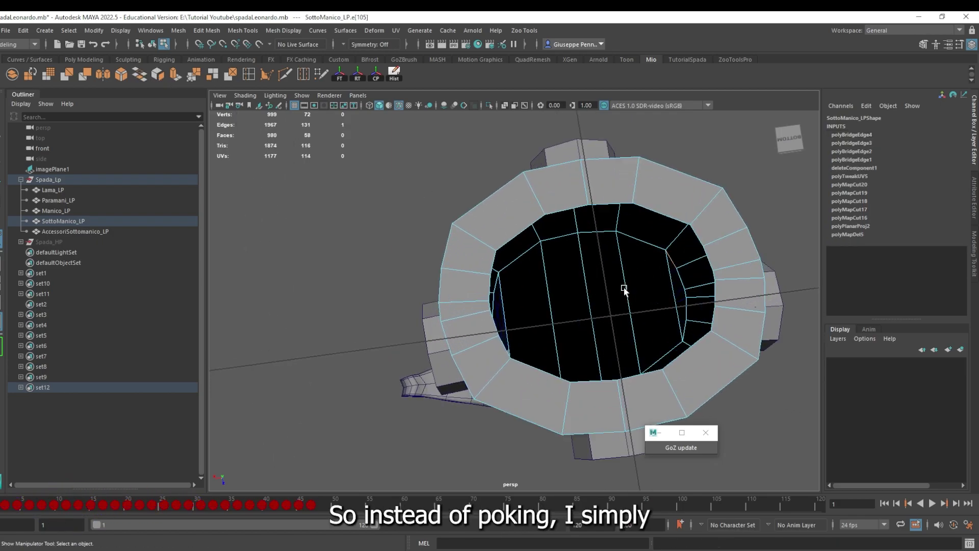
pyautogui.keyDown('shift'); pyautogui.click(685, 333); pyautogui.keyUp('shift')
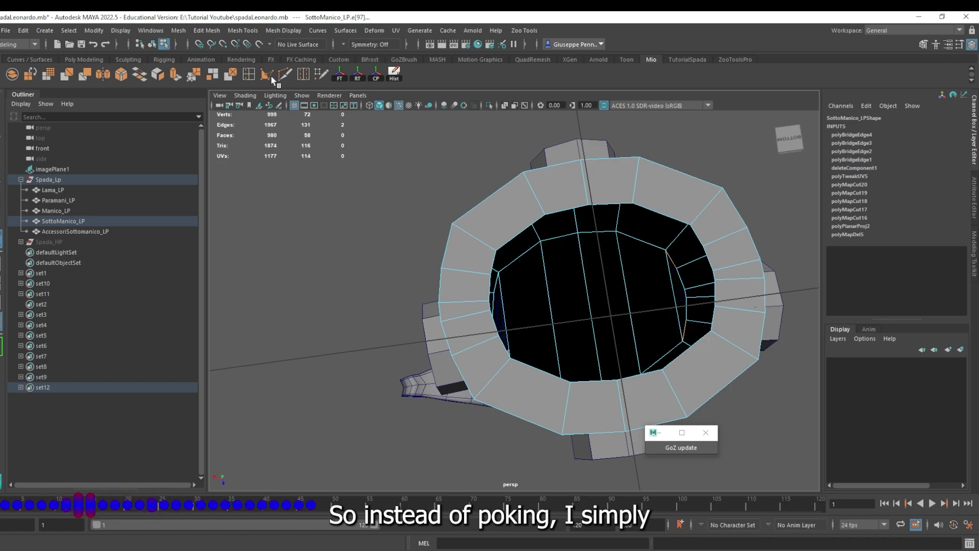
pyautogui.click(140, 75)
# Step: Bridge another gap across the opening between a pair of opposite edges
pyautogui.keyDown('alt'); pyautogui.moveTo(634, 276); pyautogui.dragTo(557, 269); pyautogui.keyUp('alt')
pyautogui.click(518, 278)
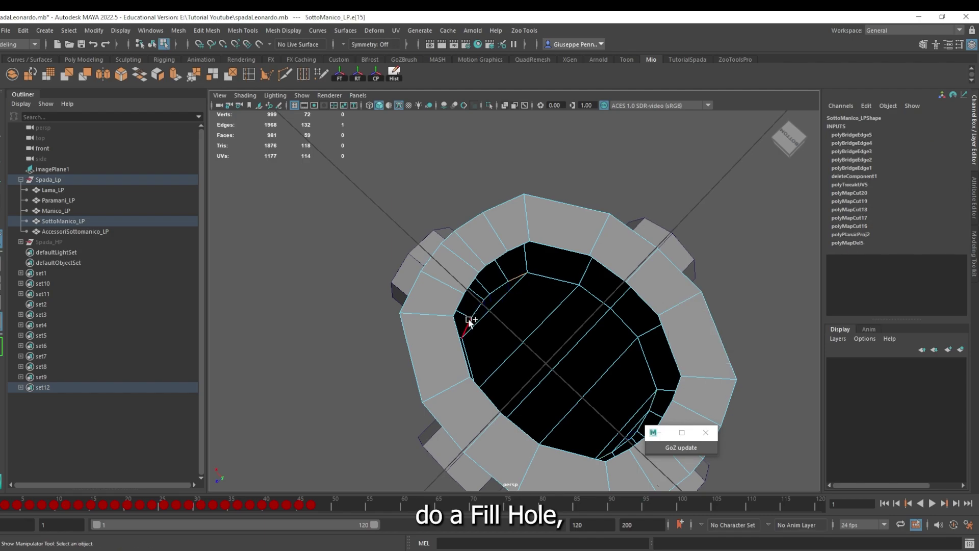
pyautogui.keyDown('shift'); pyautogui.click(466, 326); pyautogui.keyUp('shift')
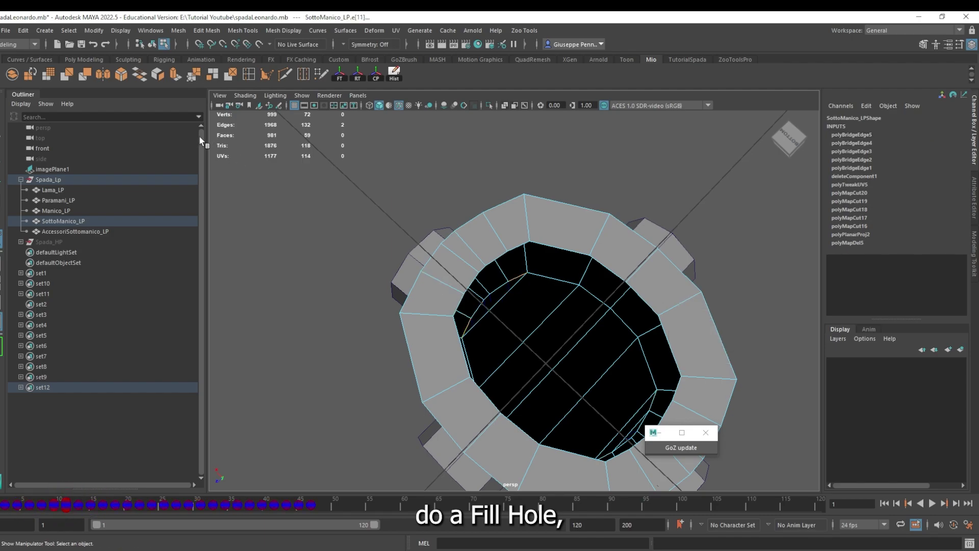
pyautogui.click(146, 77)
# Step: Close the small remaining hole with Fill Hole after trying and undoing Poke
pyautogui.click(489, 298)
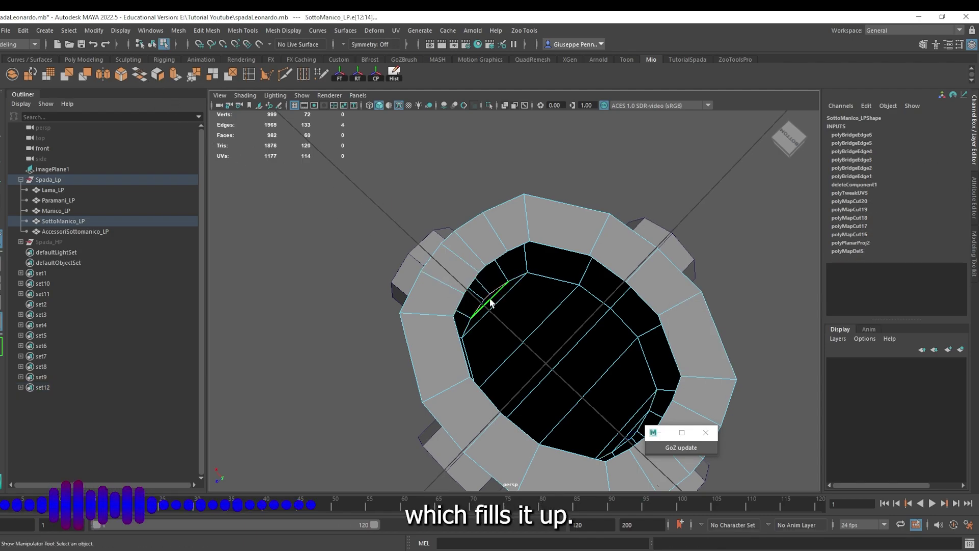
pyautogui.click(207, 31)
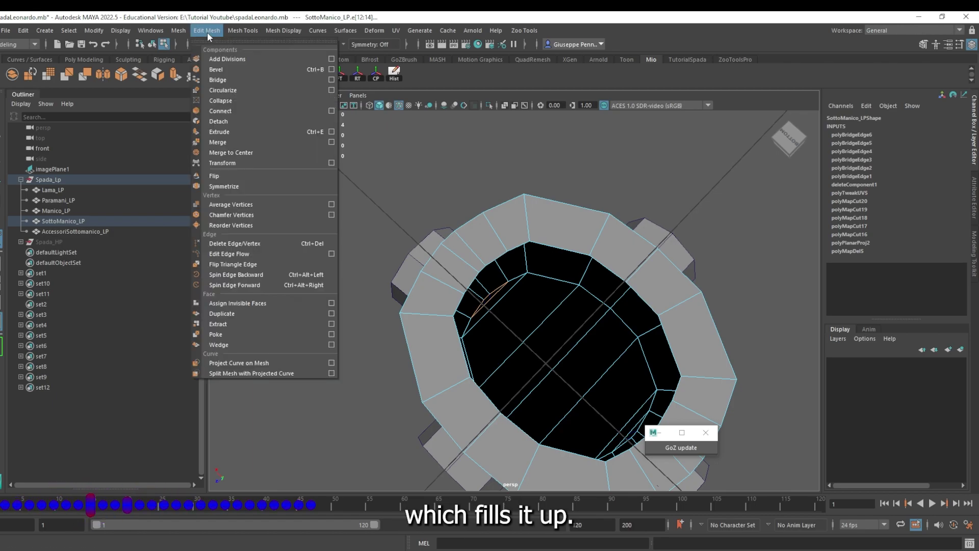
pyautogui.click(224, 334)
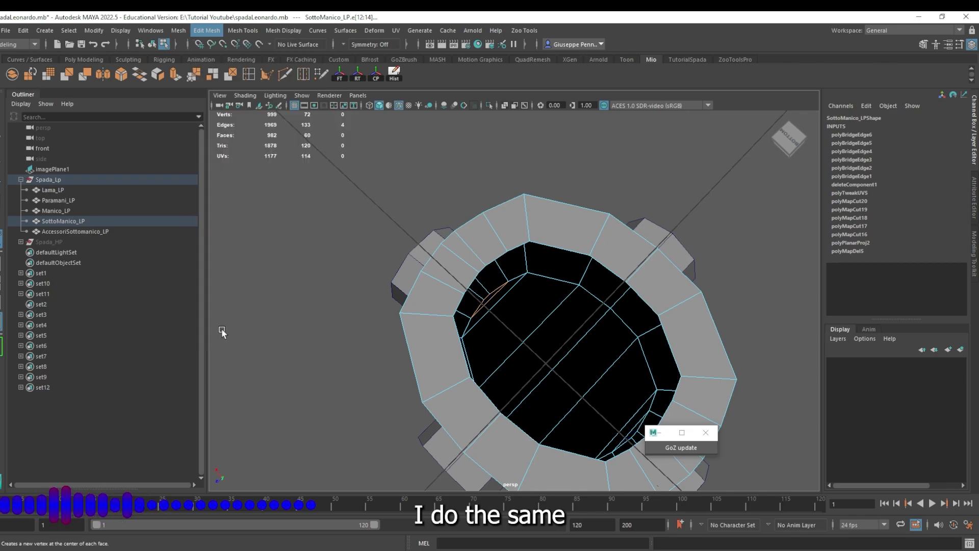
pyautogui.hotkey('ctrl', 'z')
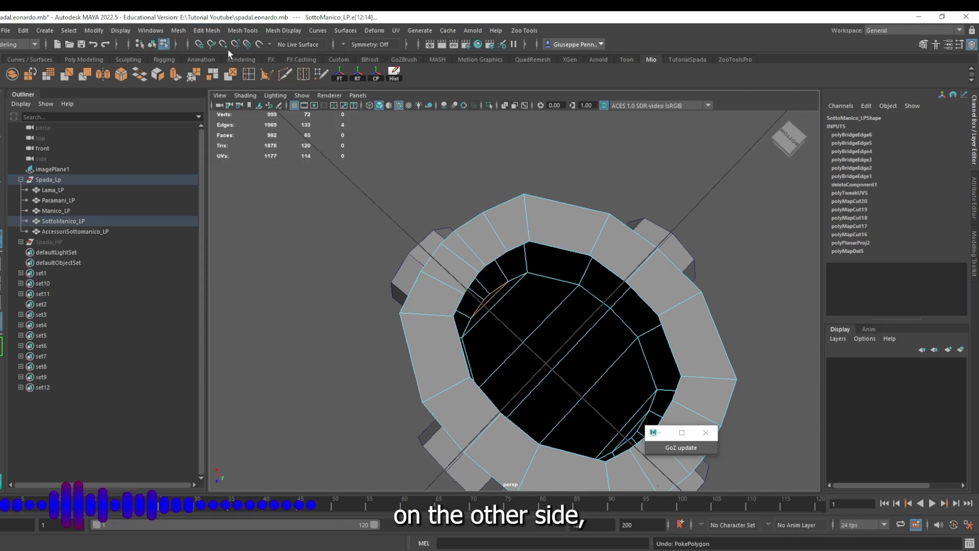
pyautogui.click(240, 29)
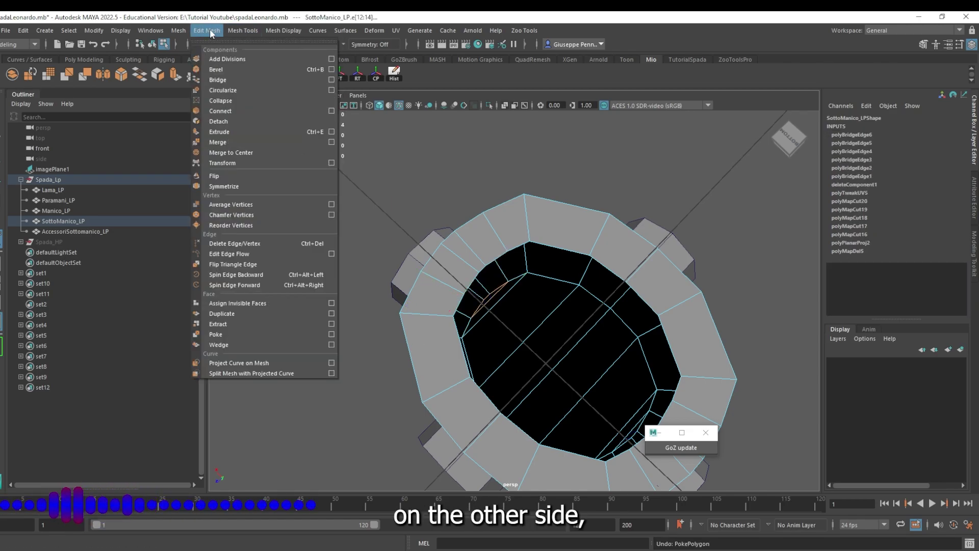
pyautogui.moveTo(178, 29)
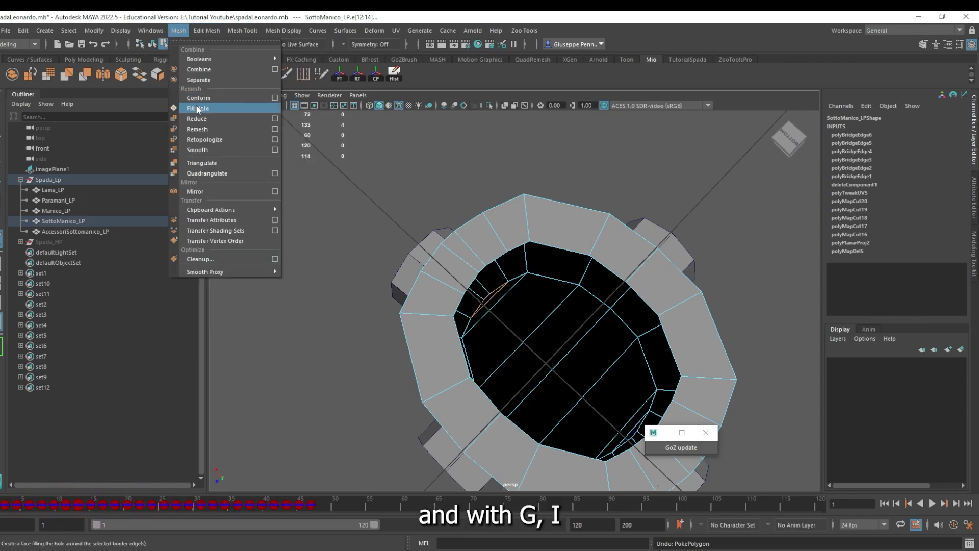
pyautogui.click(213, 108)
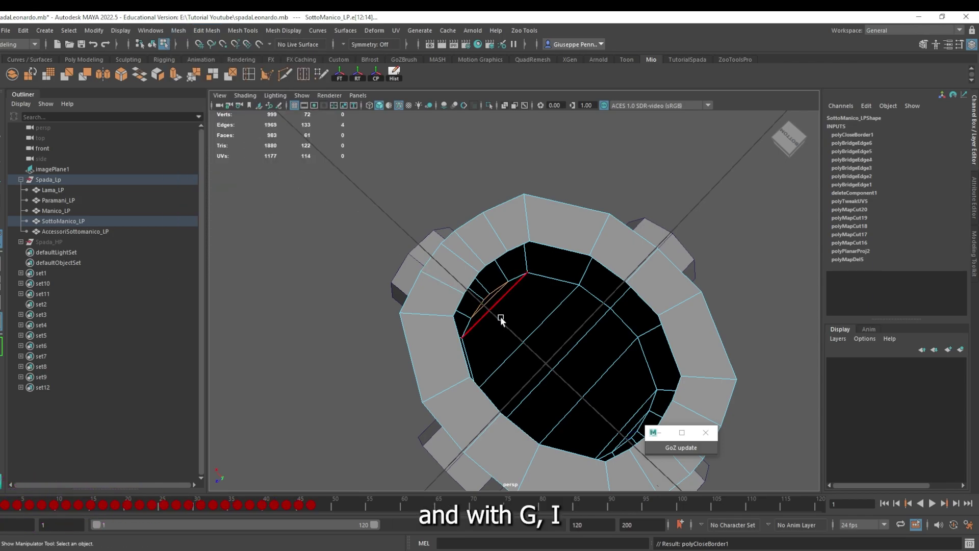
# Step: Fill the small hole beside the opening from its border edges
pyautogui.keyDown('alt'); pyautogui.moveTo(500, 317); pyautogui.dragTo(590, 322); pyautogui.keyUp('alt')
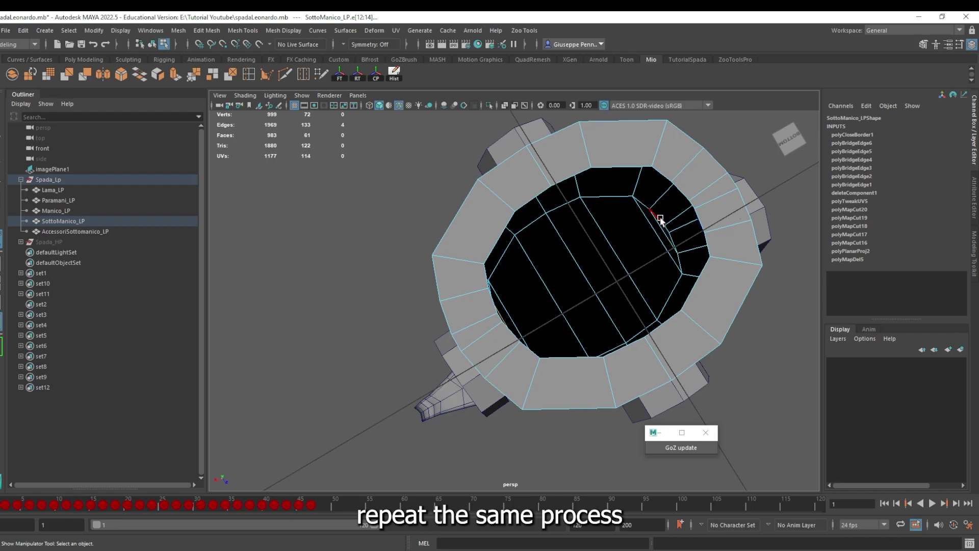
pyautogui.click(660, 217)
pyautogui.keyDown('shift'); pyautogui.click(673, 236); pyautogui.keyUp('shift')
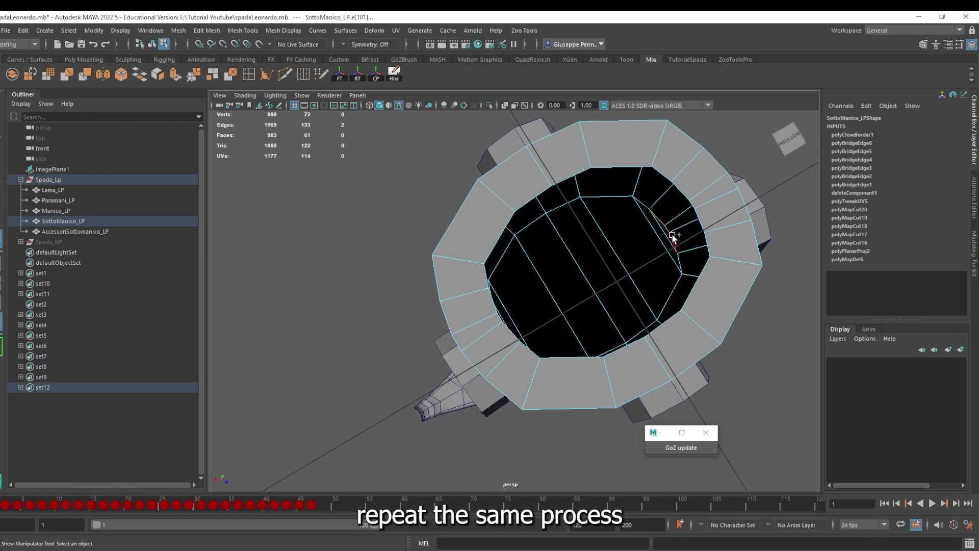
pyautogui.keyDown('shift'); pyautogui.click(666, 238); pyautogui.keyUp('shift')
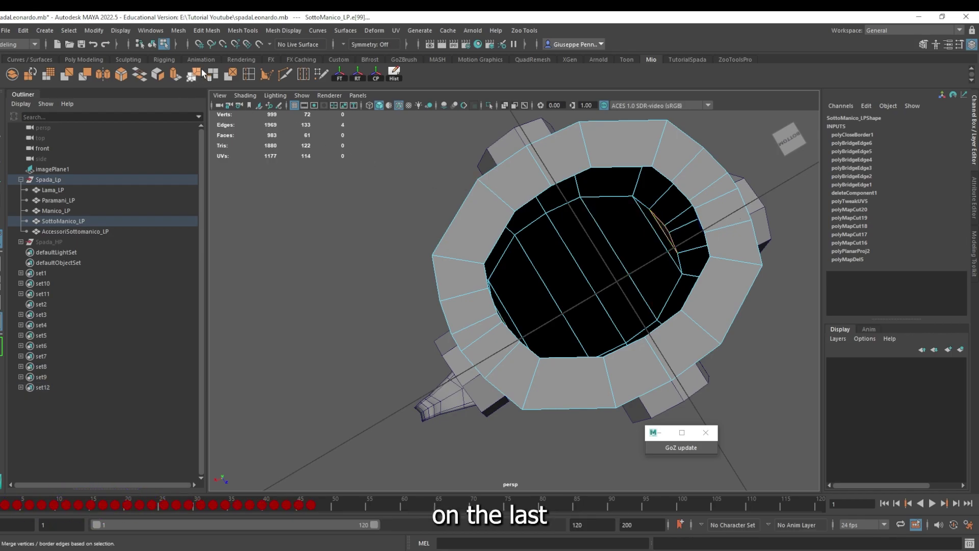
pyautogui.keyDown('shift'); pyautogui.moveTo(331, 115); pyautogui.dragTo(364, 130, button='right'); pyautogui.keyUp('shift')
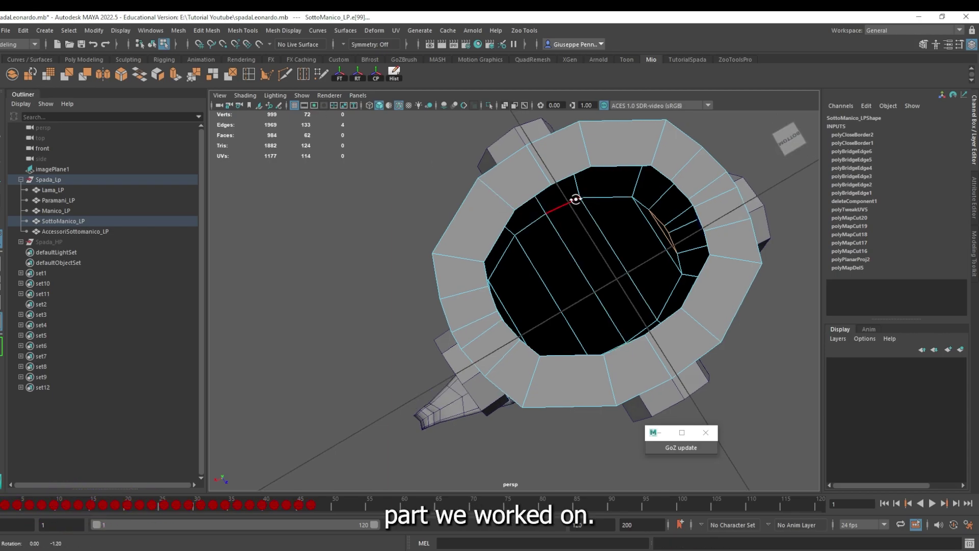
# Step: Bridge edge pairs across the inner rim and upper opening
pyautogui.keyDown('alt'); pyautogui.moveTo(796, 168); pyautogui.dragTo(515, 214); pyautogui.keyUp('alt')
pyautogui.click(513, 214)
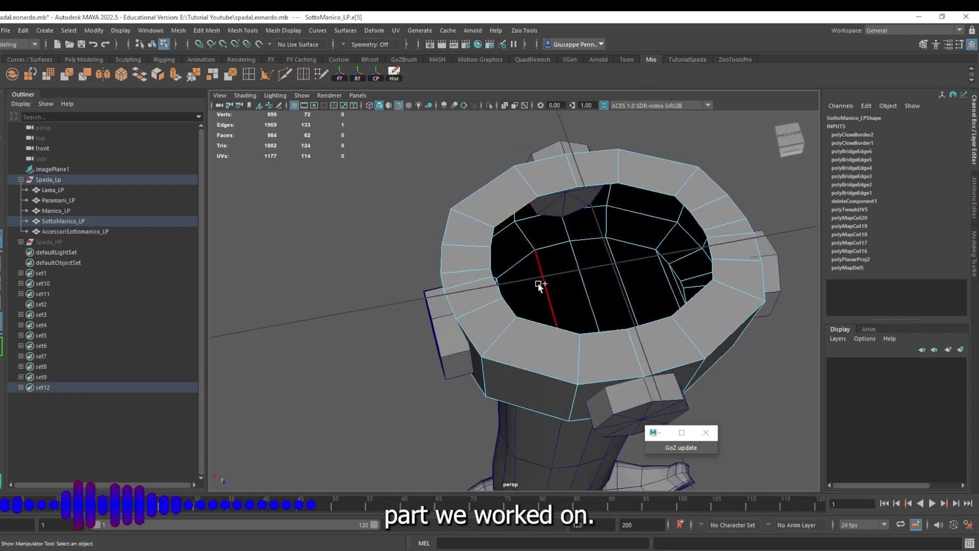
pyautogui.keyDown('shift'); pyautogui.click(543, 326); pyautogui.keyUp('shift')
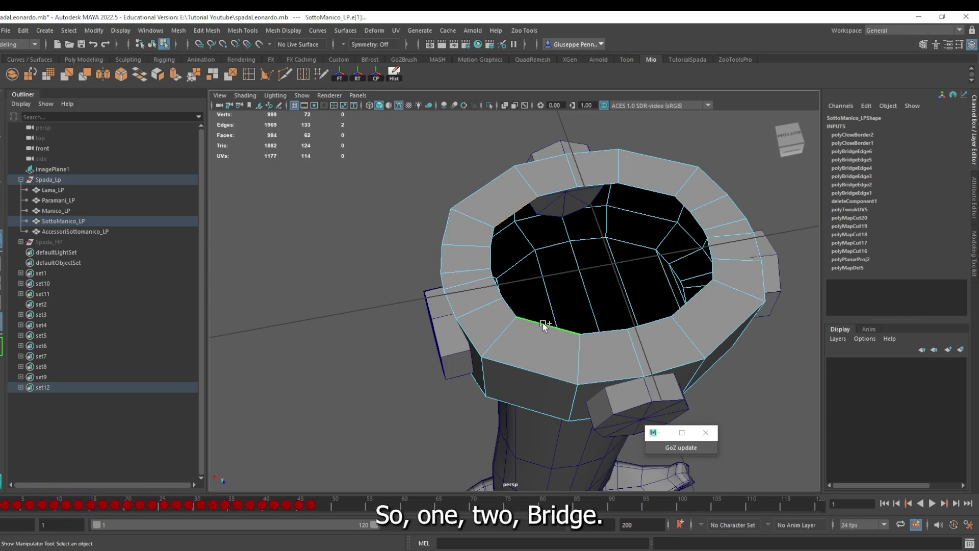
pyautogui.click(140, 75)
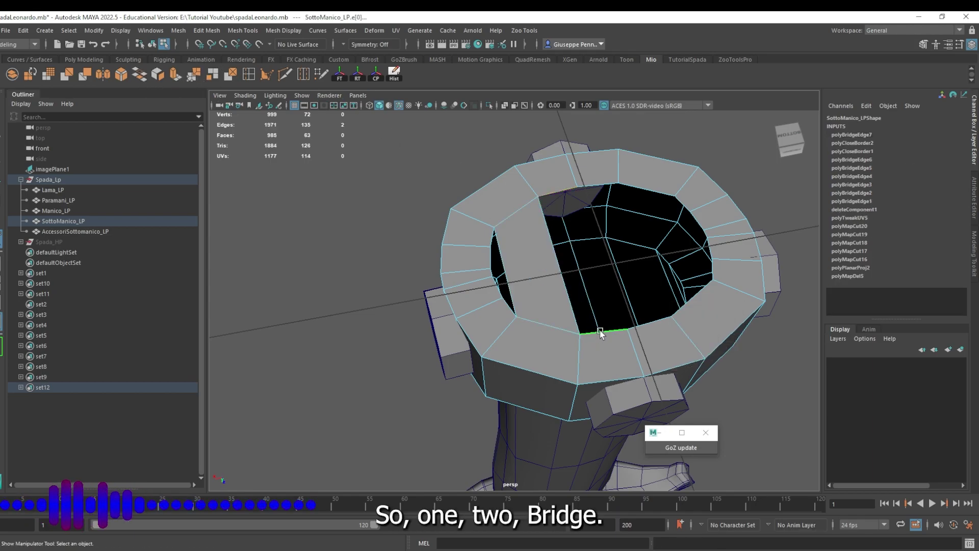
pyautogui.press('g')
pyautogui.click(608, 188)
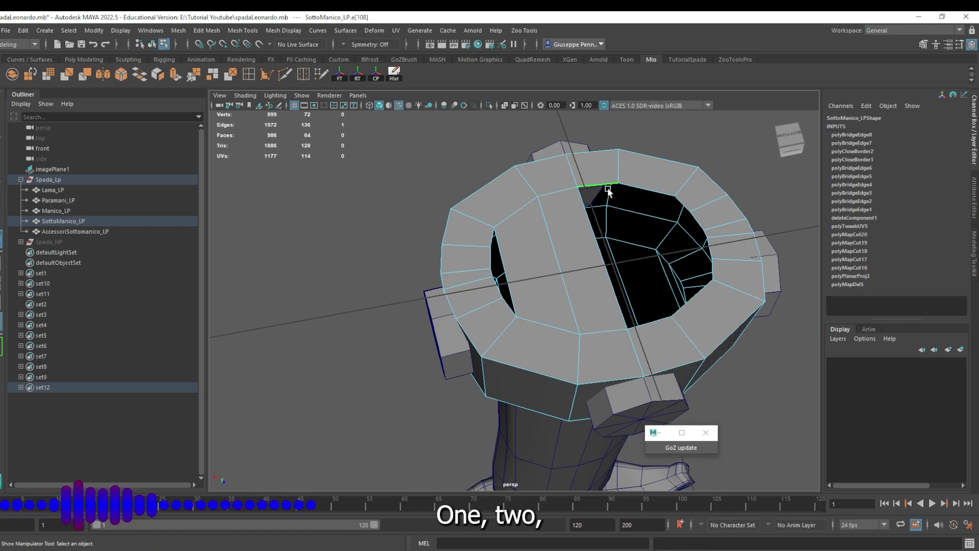
pyautogui.keyDown('shift'); pyautogui.click(652, 320); pyautogui.keyUp('shift')
pyautogui.press('g')
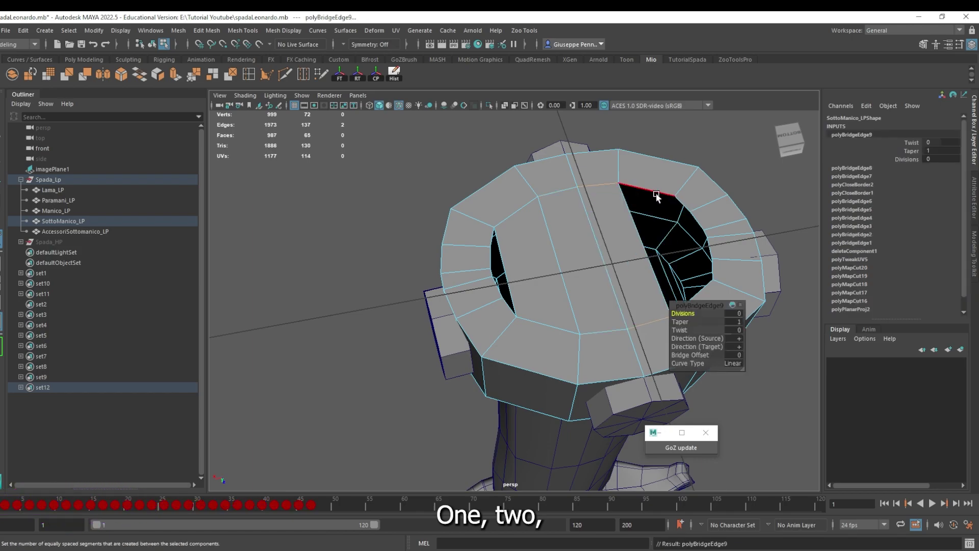
# Step: Bridge the remaining edge pairs across the right and left gaps
pyautogui.click(656, 192)
pyautogui.keyDown('shift'); pyautogui.click(689, 304); pyautogui.keyUp('shift')
pyautogui.press('g')
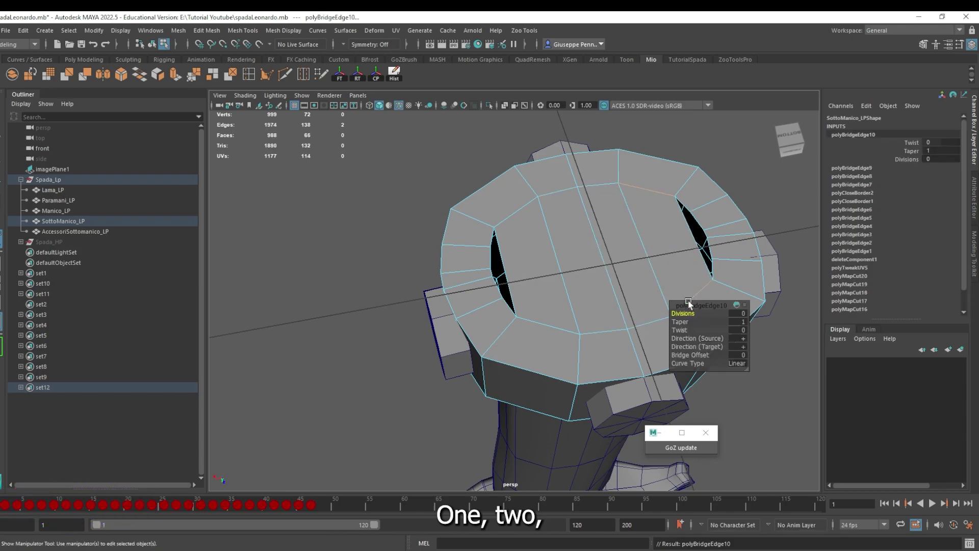
pyautogui.click(710, 276)
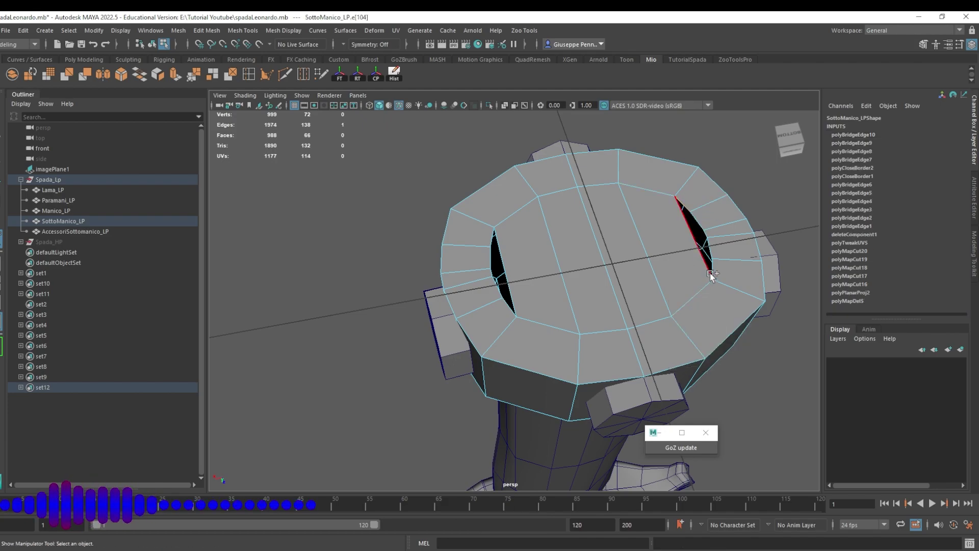
pyautogui.keyDown('shift'); pyautogui.click(684, 298); pyautogui.keyUp('shift')
pyautogui.press('g')
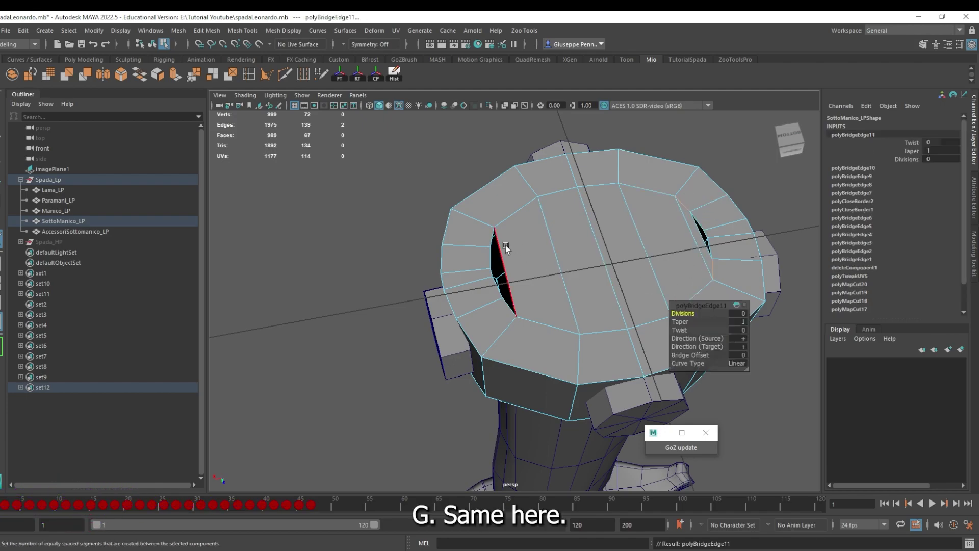
pyautogui.click(491, 237)
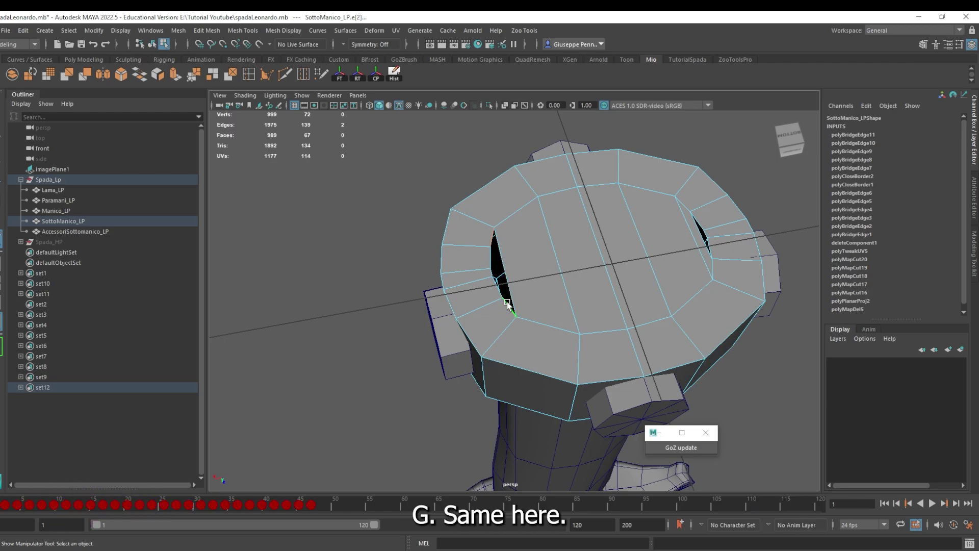
pyautogui.press('g')
# Step: Fill the left sliver hole with Mesh > Fill Hole
pyautogui.click(492, 261)
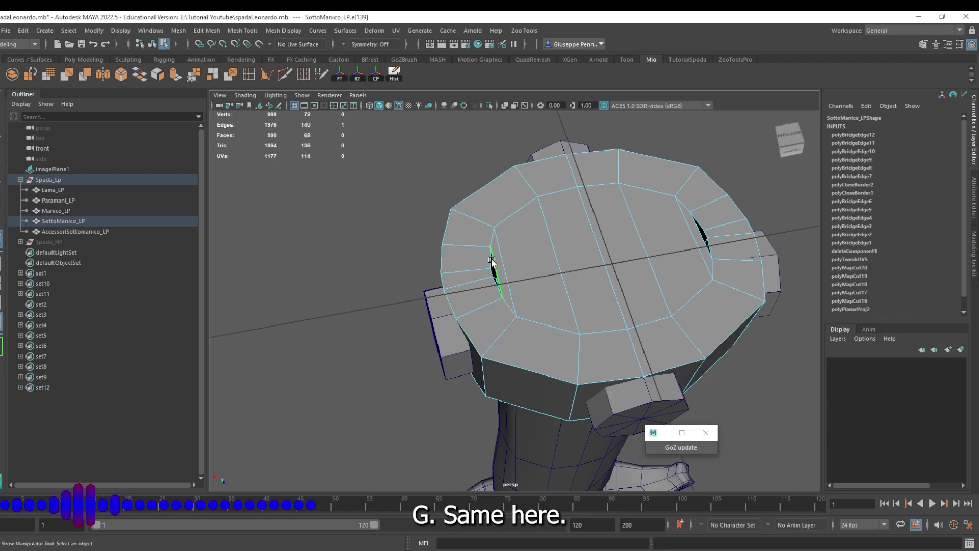
pyautogui.keyDown('shift'); pyautogui.click(491, 263); pyautogui.keyUp('shift')
pyautogui.scroll(2, 489, 264)
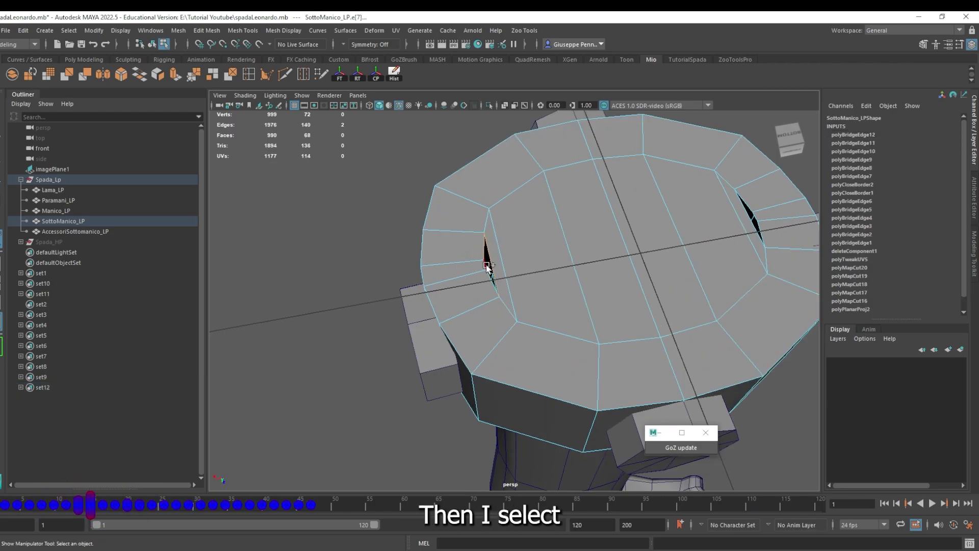
pyautogui.click(185, 32)
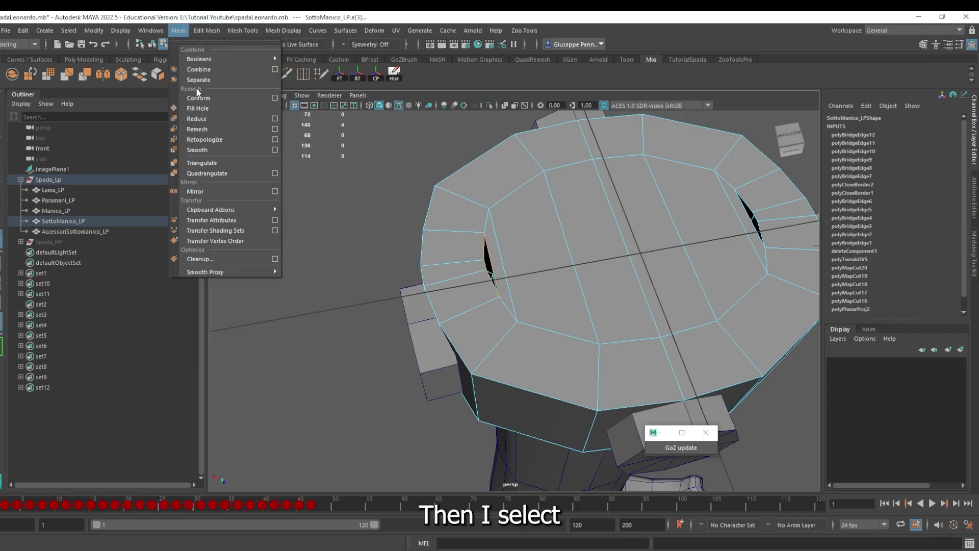
pyautogui.click(198, 108)
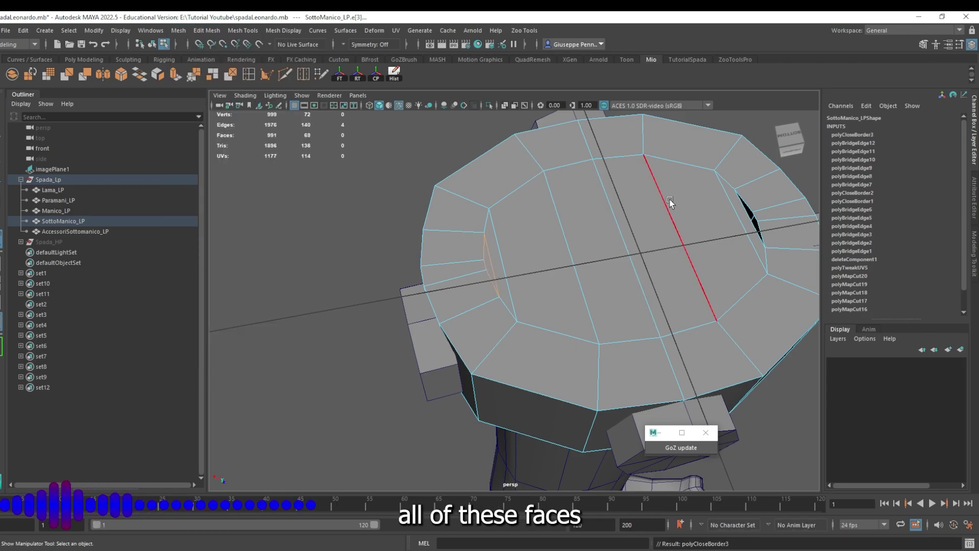
# Step: Fill the last right-side sliver and preview the guard mesh smoothed
pyautogui.doubleClick(752, 212)
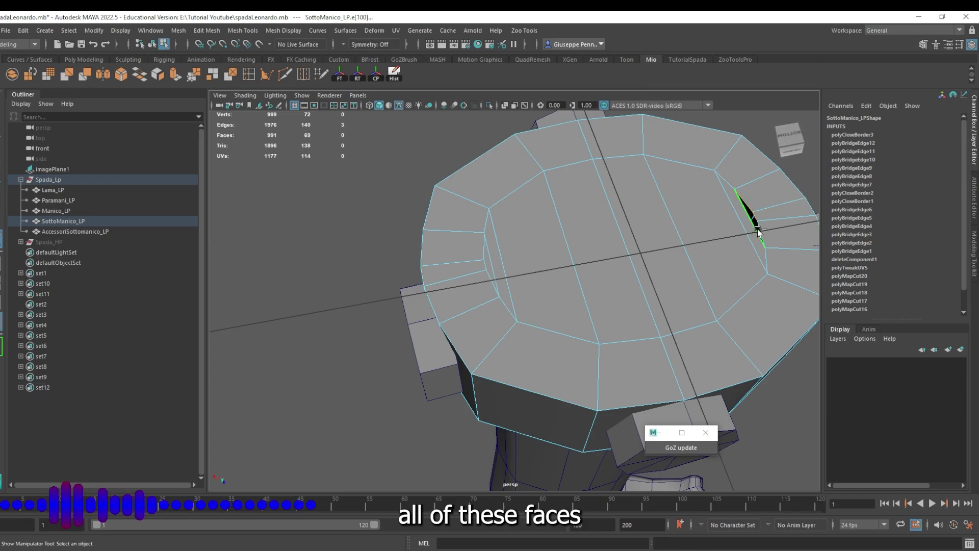
pyautogui.keyDown('shift'); pyautogui.doubleClick(753, 214); pyautogui.keyUp('shift')
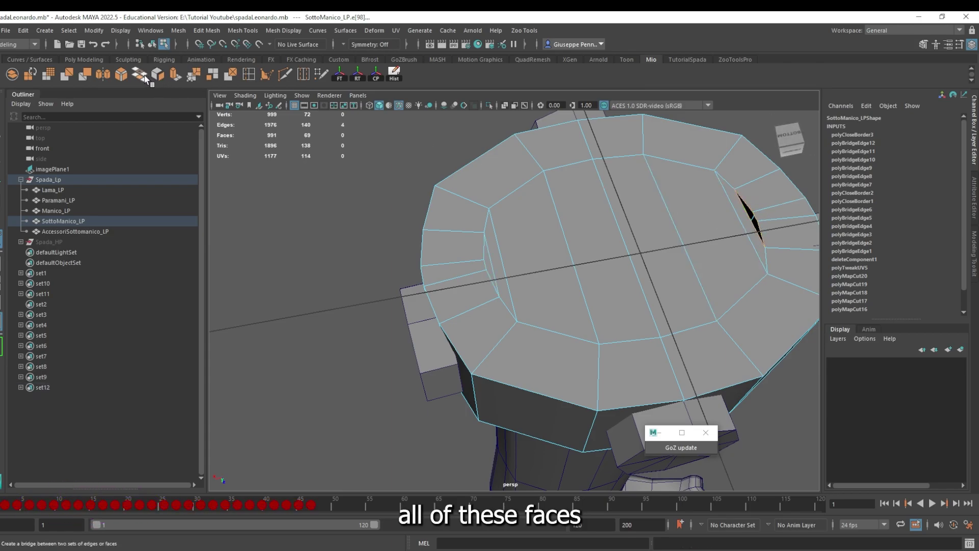
pyautogui.press('g')
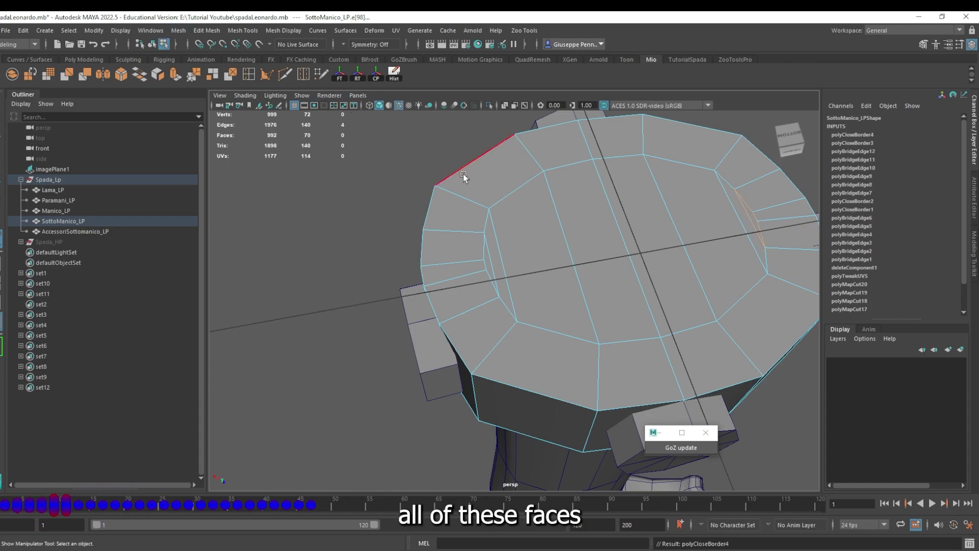
pyautogui.moveTo(610, 262)
pyautogui.keyDown('alt'); pyautogui.mouseDown()
pyautogui.moveTo(503, 342)
pyautogui.moveTo(465, 331)
pyautogui.moveTo(445, 343)
pyautogui.moveTo(448, 390)
pyautogui.moveTo(398, 393)
pyautogui.moveTo(362, 389)
pyautogui.moveTo(339, 341)
pyautogui.moveTo(329, 360)
pyautogui.moveTo(316, 319)
pyautogui.moveTo(306, 342)
pyautogui.moveTo(280, 338)
pyautogui.moveTo(262, 306)
pyautogui.moveTo(221, 293)
pyautogui.moveTo(299, 286)
pyautogui.mouseUp(); pyautogui.keyUp('alt')
pyautogui.press('3')
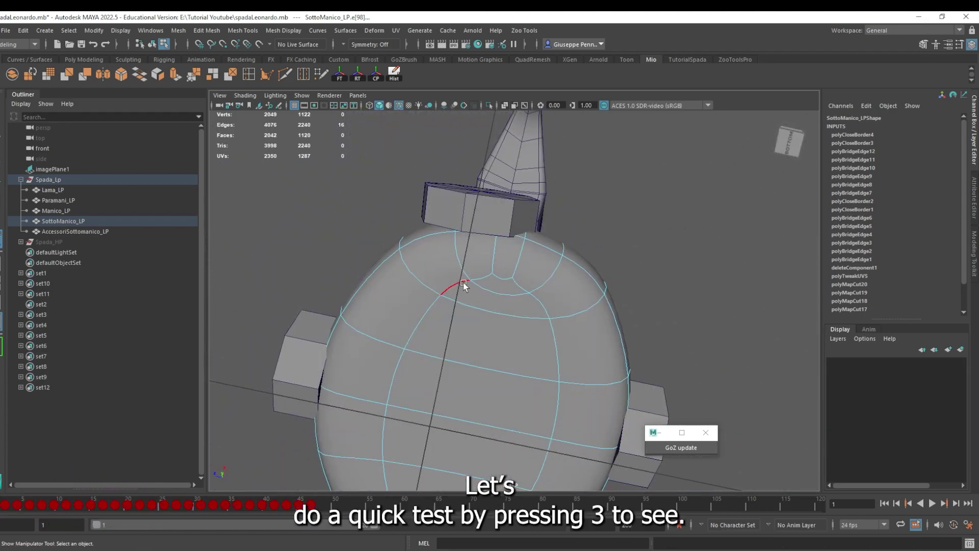
# Step: With smooth preview off, select SottoManico_LP as an object and duplicate it
pyautogui.press('1')
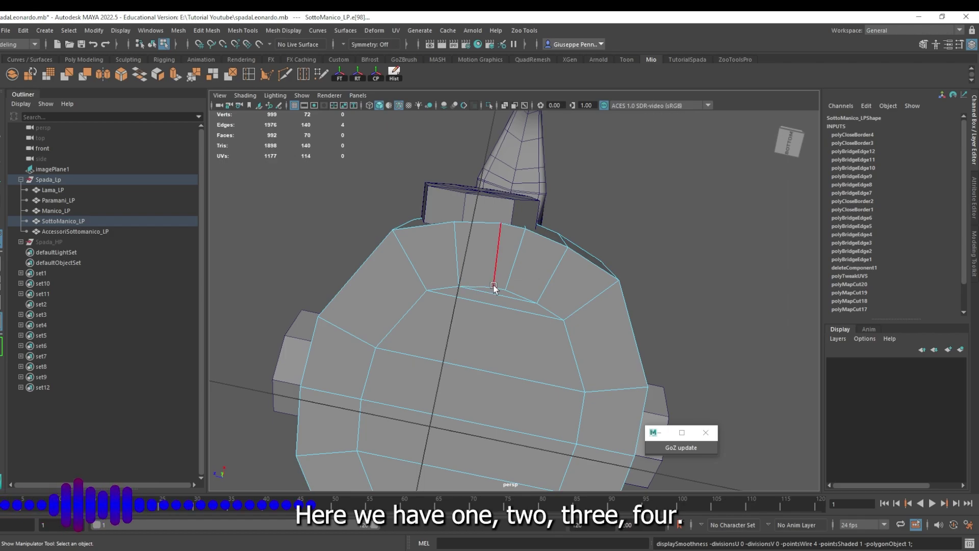
pyautogui.keyDown('alt'); pyautogui.moveTo(507, 306); pyautogui.dragTo(478, 383); pyautogui.keyUp('alt')
pyautogui.moveTo(438, 278); pyautogui.dragTo(494, 281, button='right')
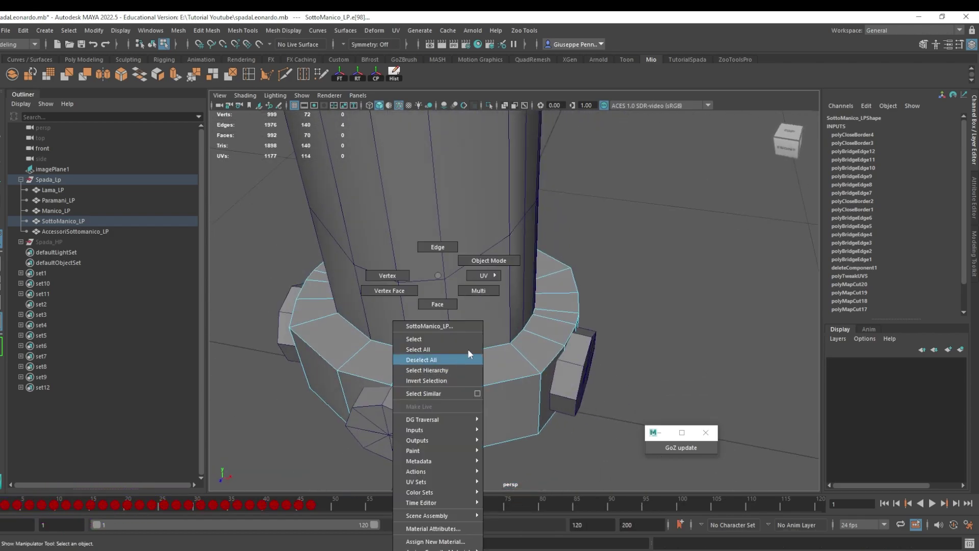
pyautogui.moveTo(433, 275); pyautogui.dragTo(505, 258, button='right')
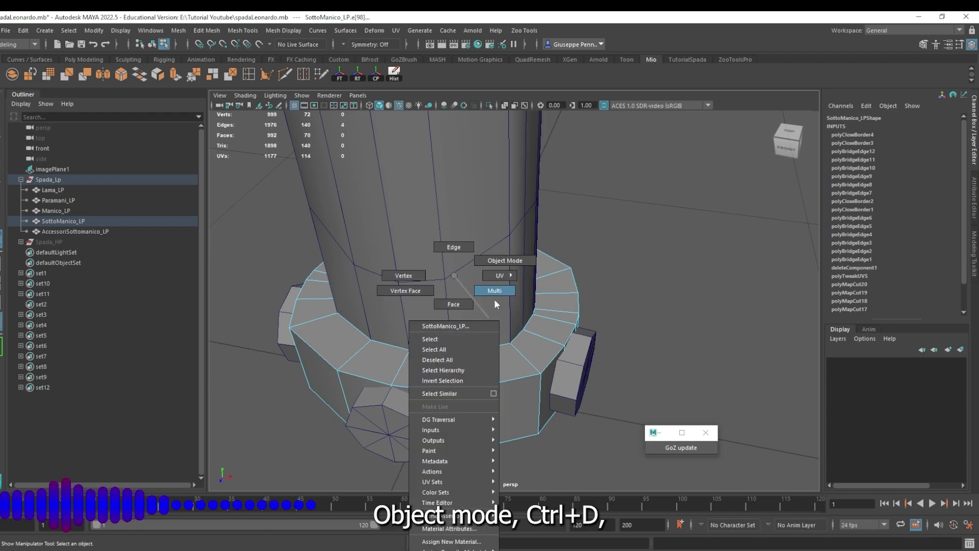
pyautogui.moveTo(481, 395); pyautogui.dragTo(479, 393, button='right')
pyautogui.click(475, 390)
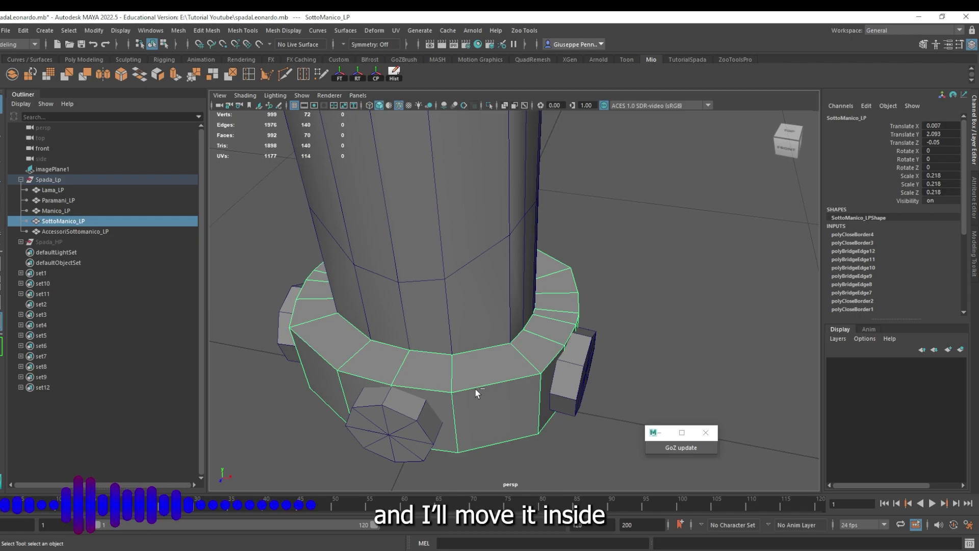
pyautogui.hotkey('ctrl', 'd')
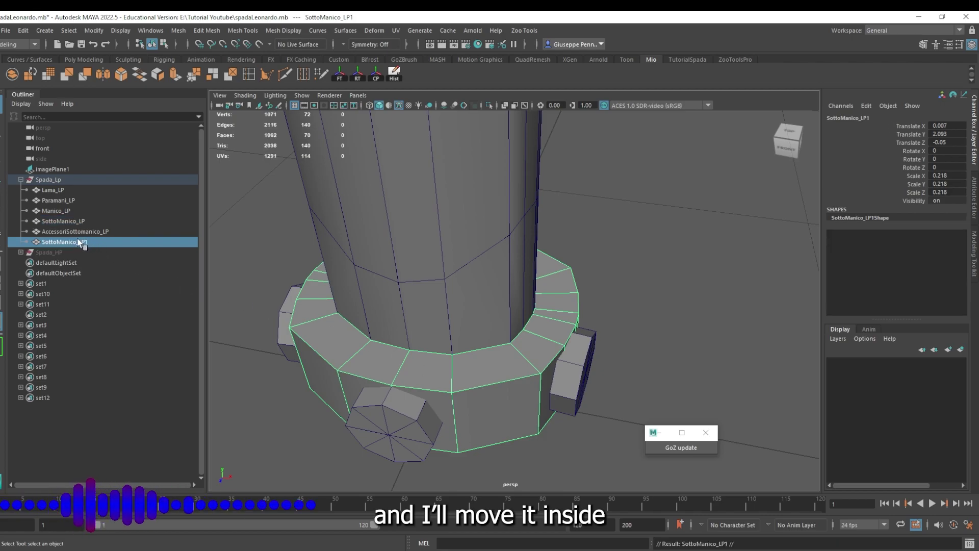
# Step: Move the copy into the Spada_HP group, hide Spada_Lp and show Spada_HP
pyautogui.moveTo(89, 238); pyautogui.dragTo(45, 253, button='middle')
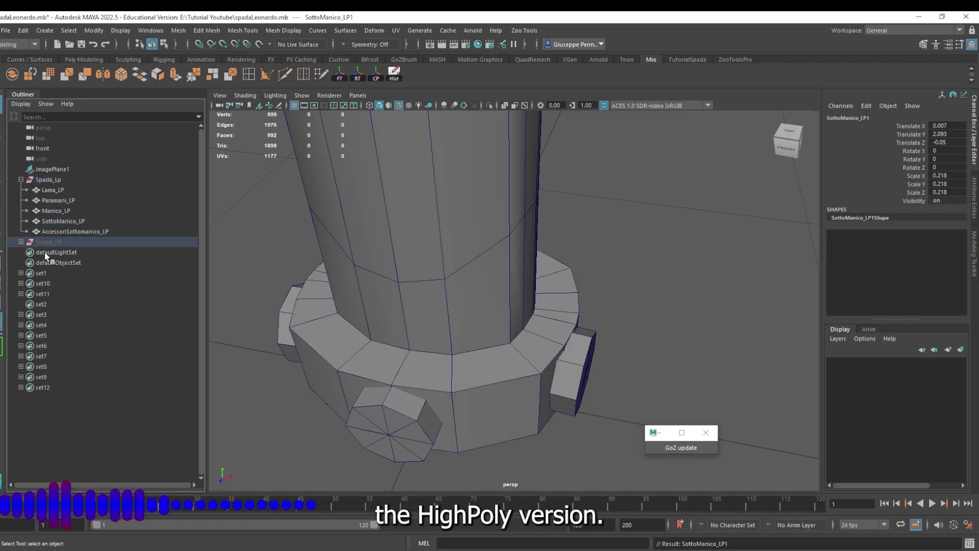
pyautogui.click(41, 179)
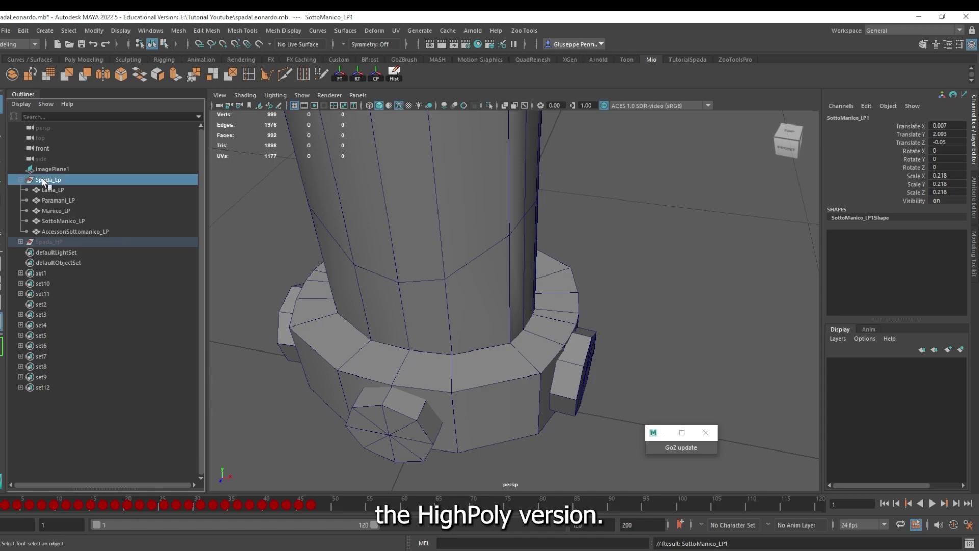
pyautogui.press('h')
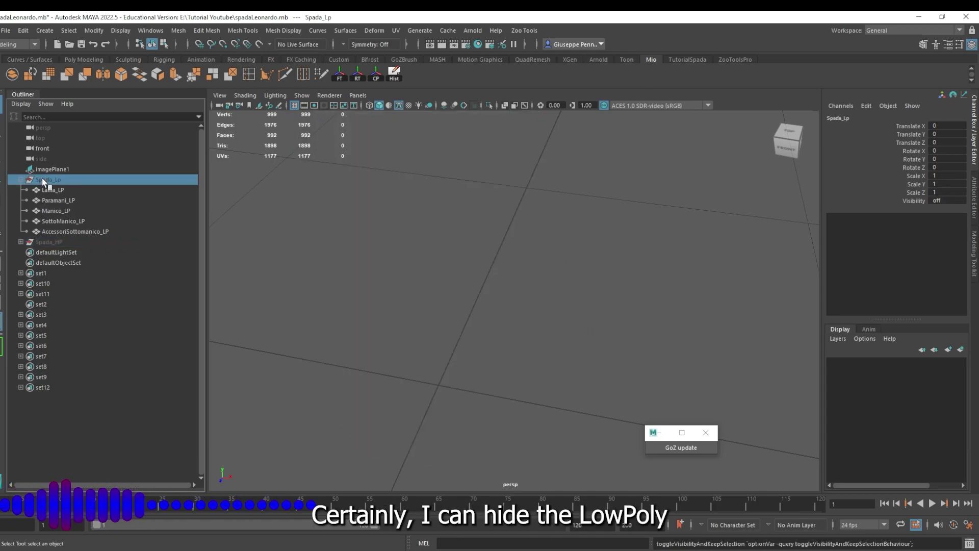
pyautogui.click(46, 242)
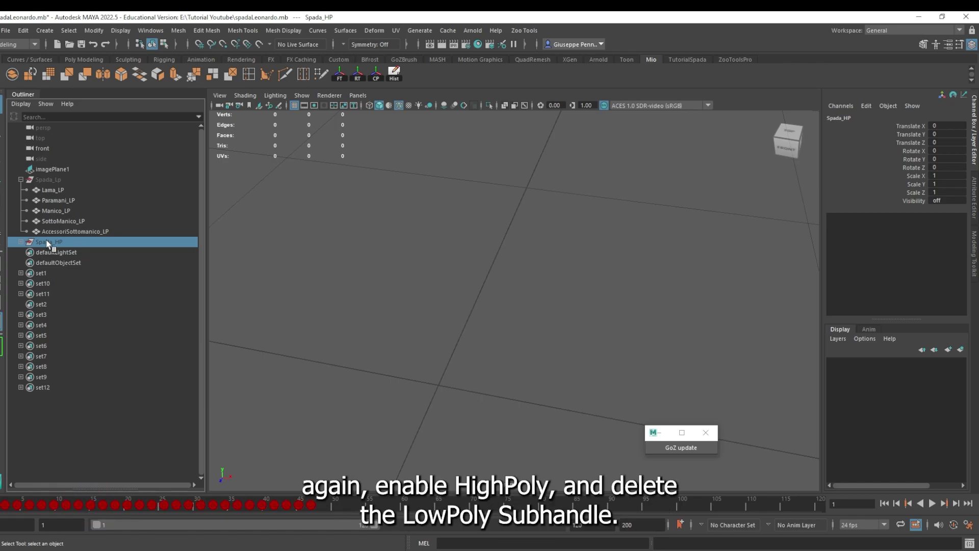
pyautogui.press('h')
# Step: Delete the old SottoManico_HP and rename the copy SottoManico_Hp
pyautogui.click(20, 243)
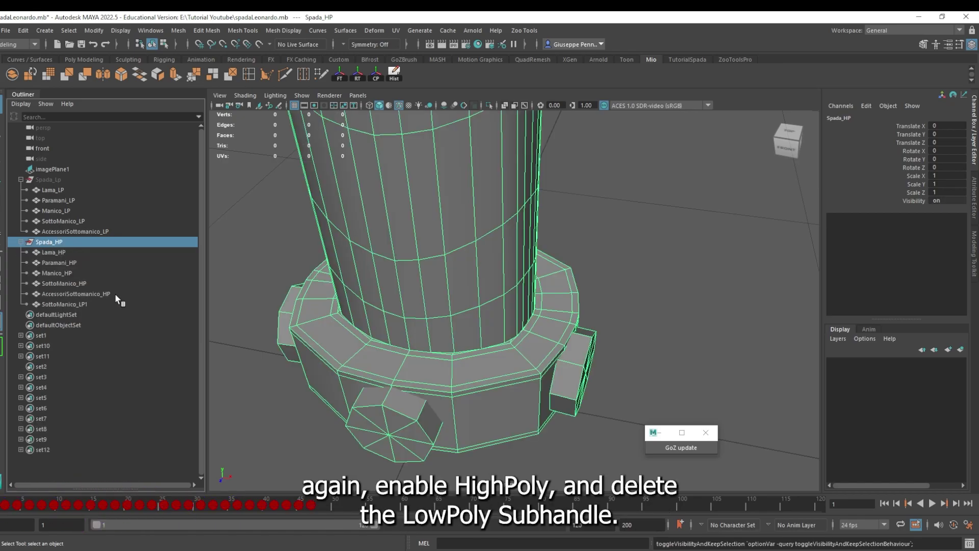
pyautogui.click(65, 283)
pyautogui.press('Delete')
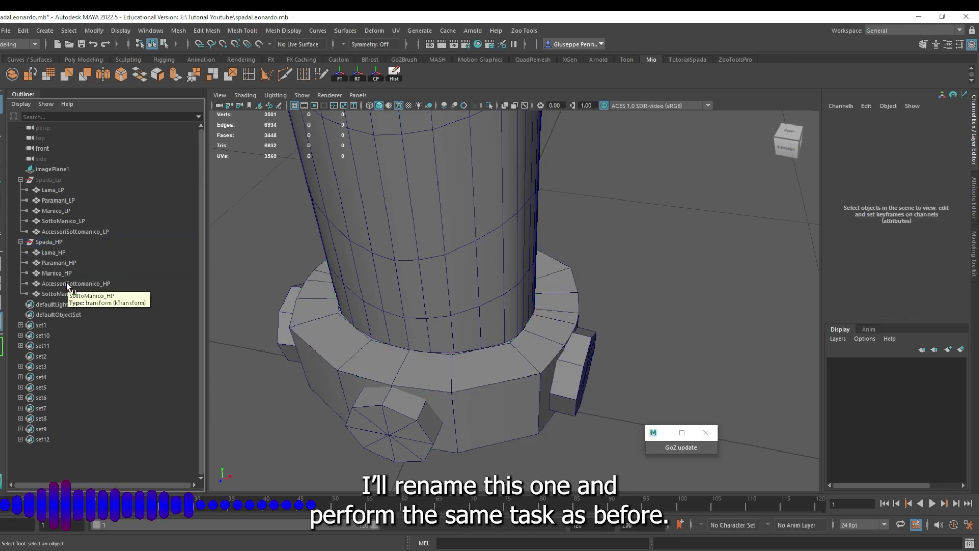
pyautogui.click(64, 294)
pyautogui.doubleClick(64, 294)
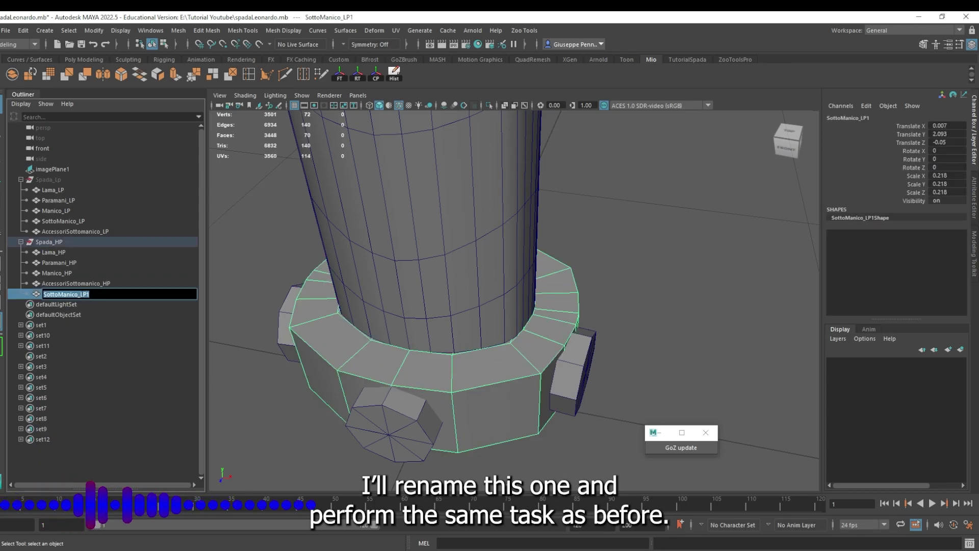
pyautogui.write('Hp')
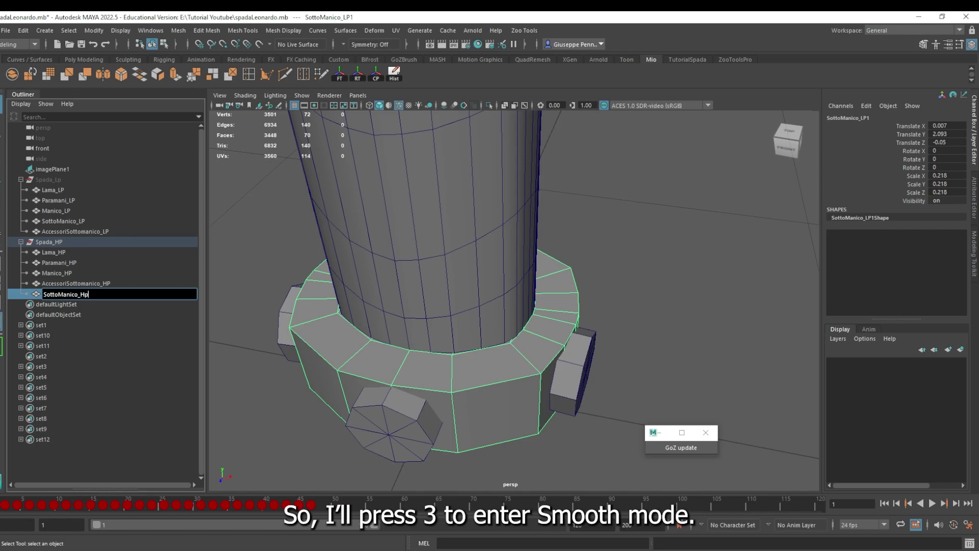
pyautogui.press('Return')
pyautogui.keyDown('alt'); pyautogui.moveTo(301, 343); pyautogui.dragTo(273, 295); pyautogui.keyUp('alt')
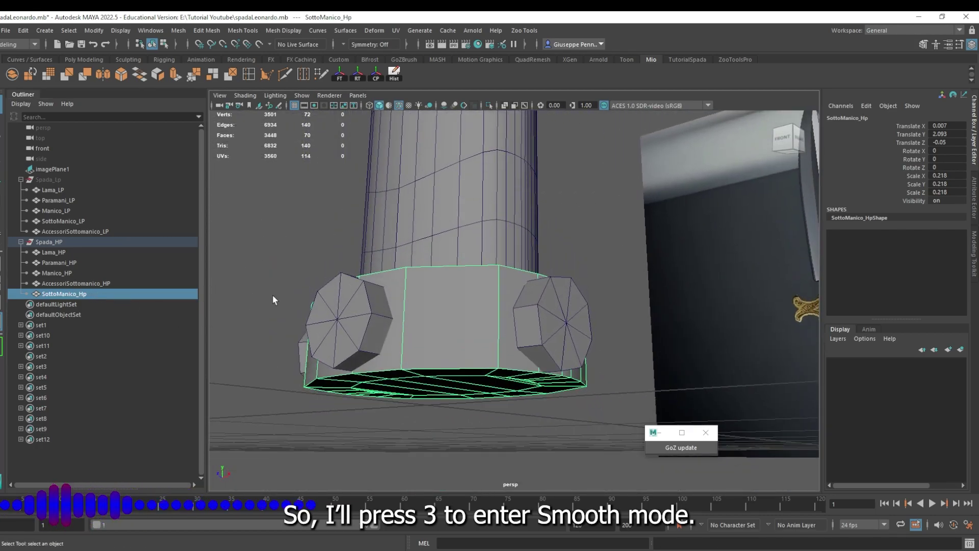
# Step: Insert supporting edge loops near the bottom of SottoManico_Hp, checking them in smooth preview
pyautogui.press('3')
pyautogui.moveTo(325, 295)
pyautogui.keyDown('alt'); pyautogui.mouseDown()
pyautogui.moveTo(351, 361)
pyautogui.moveTo(405, 306)
pyautogui.moveTo(427, 308)
pyautogui.mouseUp(); pyautogui.keyUp('alt')
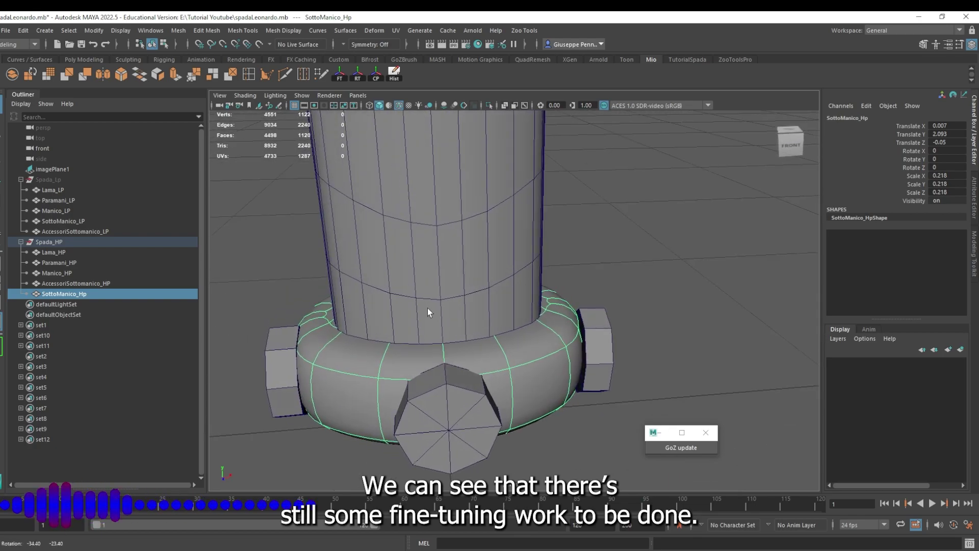
pyautogui.click(249, 74)
pyautogui.moveTo(326, 357)
pyautogui.keyDown('alt'); pyautogui.mouseDown()
pyautogui.moveTo(350, 375)
pyautogui.moveTo(365, 354)
pyautogui.moveTo(346, 374)
pyautogui.moveTo(359, 392)
pyautogui.moveTo(363, 370)
pyautogui.moveTo(420, 302)
pyautogui.moveTo(429, 339)
pyautogui.moveTo(390, 335)
pyautogui.moveTo(373, 345)
pyautogui.mouseUp(); pyautogui.keyUp('alt')
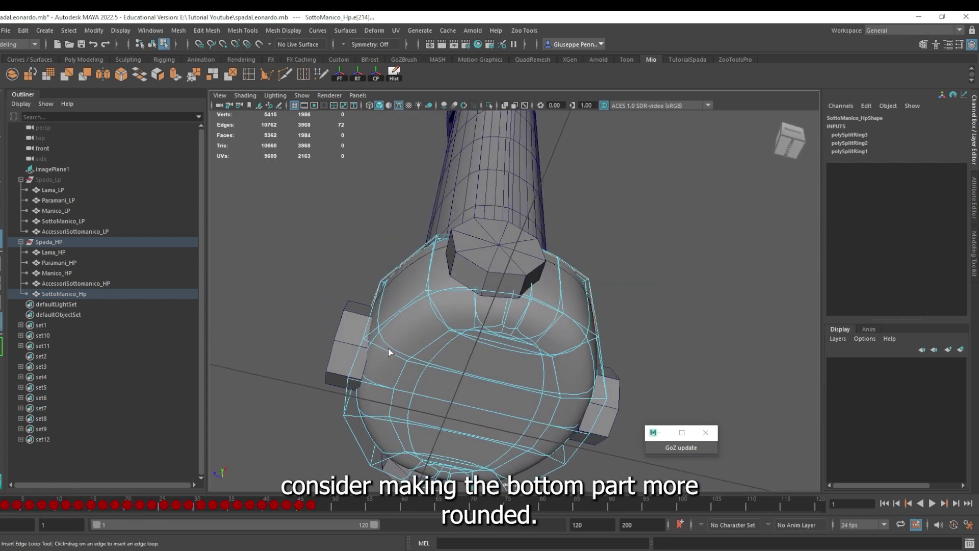
pyautogui.moveTo(404, 359)
pyautogui.mouseDown()
pyautogui.moveTo(397, 408)
pyautogui.moveTo(443, 446)
pyautogui.moveTo(439, 457)
pyautogui.moveTo(312, 441)
pyautogui.moveTo(219, 404)
pyautogui.moveTo(350, 378)
pyautogui.mouseUp()
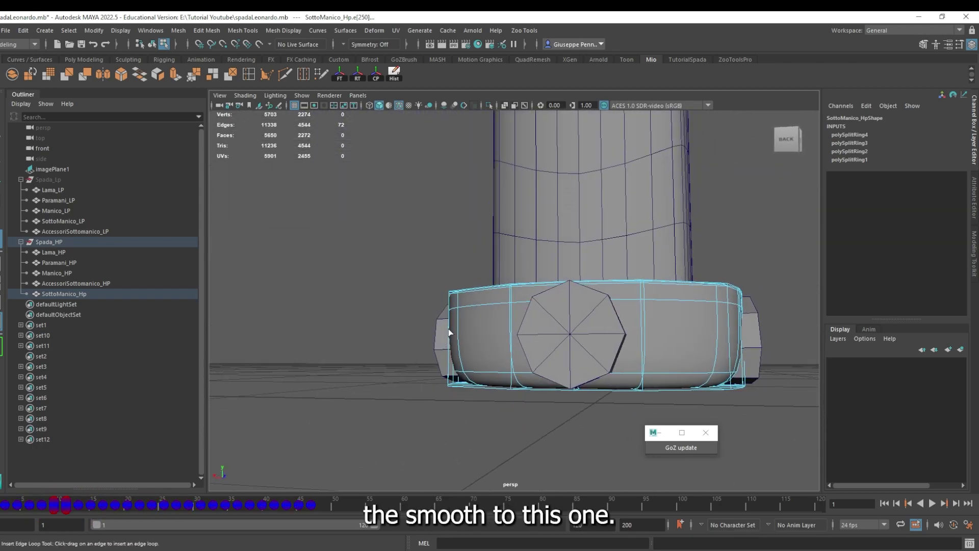
pyautogui.moveTo(452, 347); pyautogui.dragTo(451, 386)
pyautogui.keyDown('alt'); pyautogui.moveTo(341, 329); pyautogui.dragTo(402, 369); pyautogui.keyUp('alt')
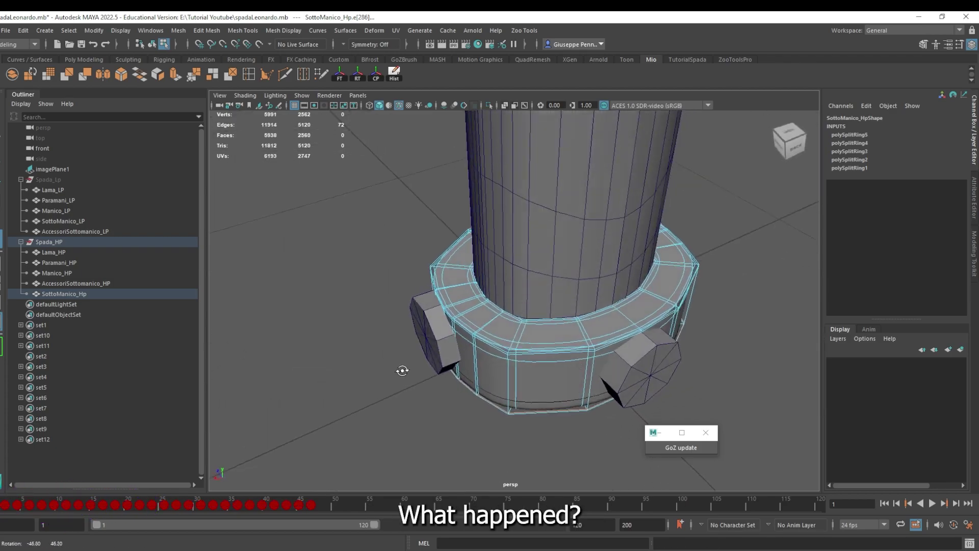
pyautogui.press('1')
pyautogui.press('q')
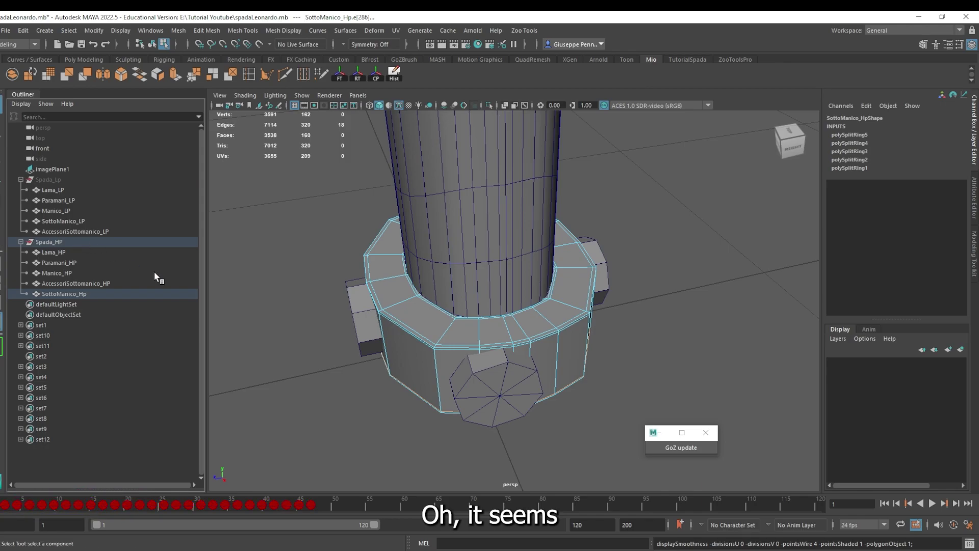
pyautogui.click(304, 363)
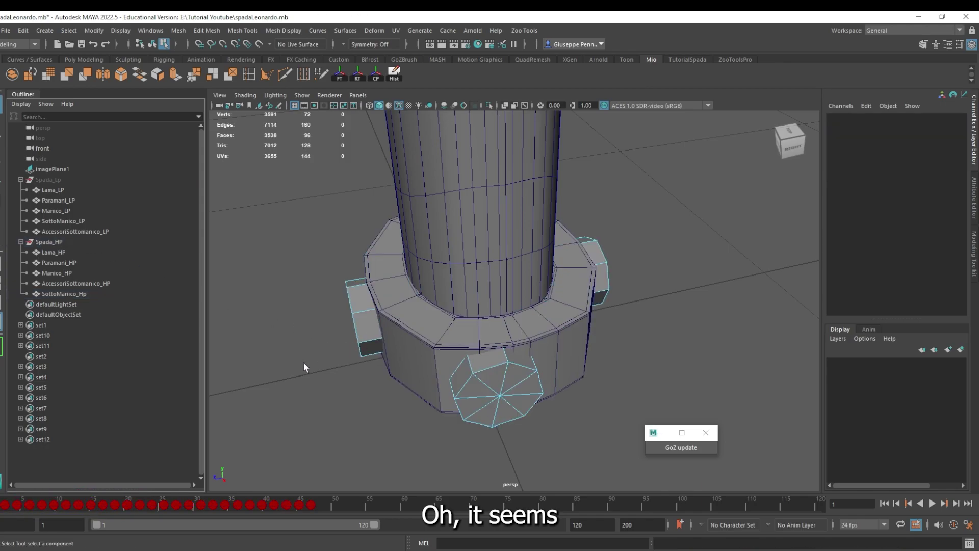
pyautogui.doubleClick(395, 387)
pyautogui.moveTo(395, 387)
pyautogui.keyDown('alt'); pyautogui.mouseDown()
pyautogui.moveTo(378, 402)
pyautogui.moveTo(344, 304)
pyautogui.mouseUp(); pyautogui.keyUp('alt')
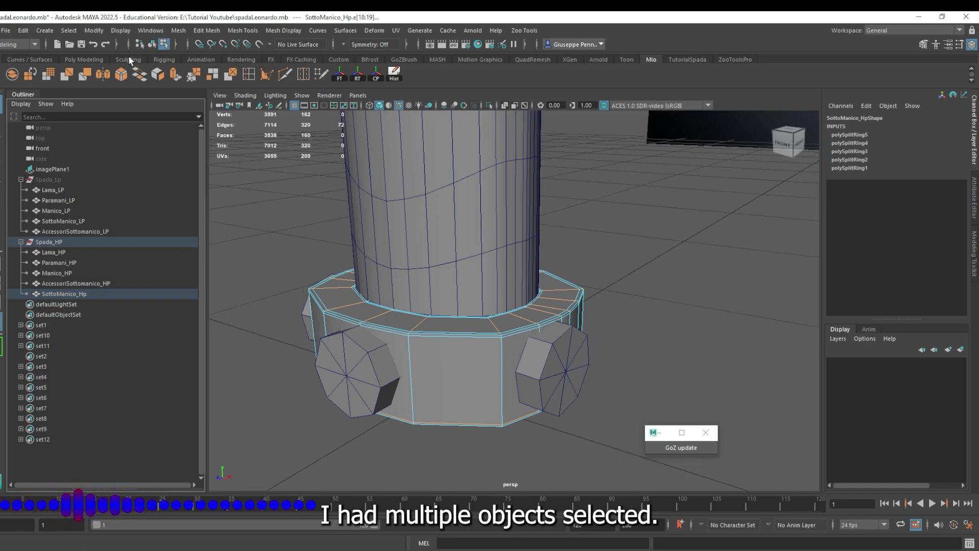
pyautogui.click(178, 30)
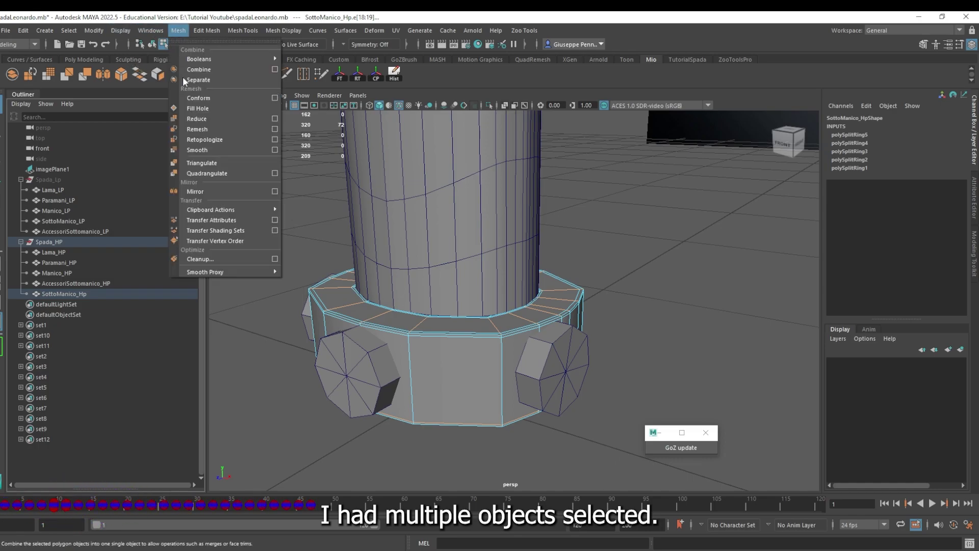
pyautogui.click(212, 148)
pyautogui.click(236, 394)
pyautogui.keyDown('alt'); pyautogui.moveTo(236, 395); pyautogui.dragTo(305, 377); pyautogui.keyUp('alt')
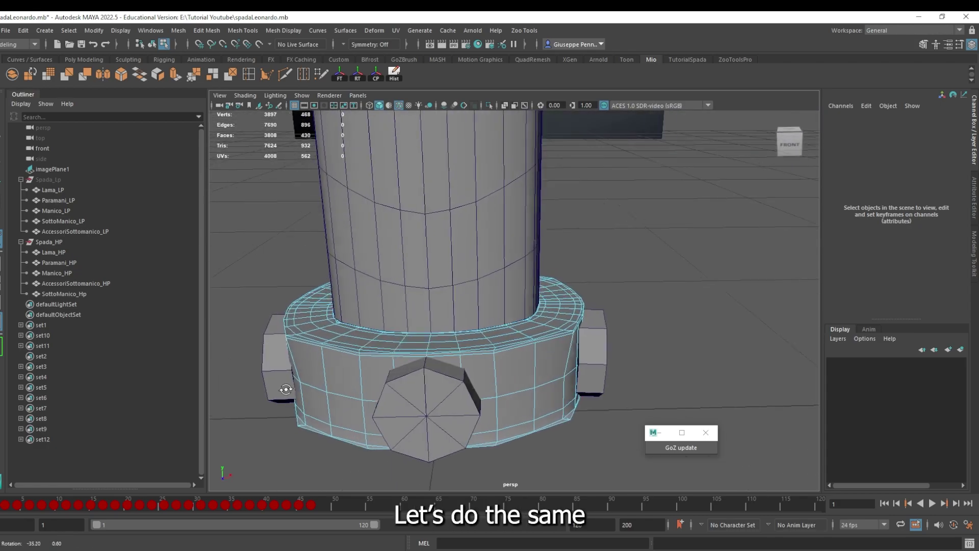
pyautogui.press('1')
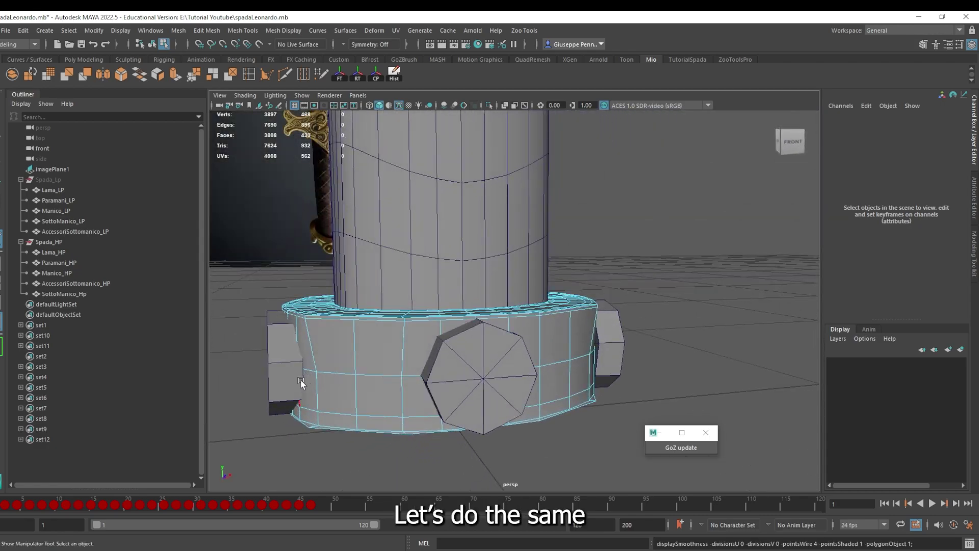
pyautogui.hotkey('ctrl', 'z')
pyautogui.hotkey('ctrl', 'z')
pyautogui.hotkey('ctrl', 'z')
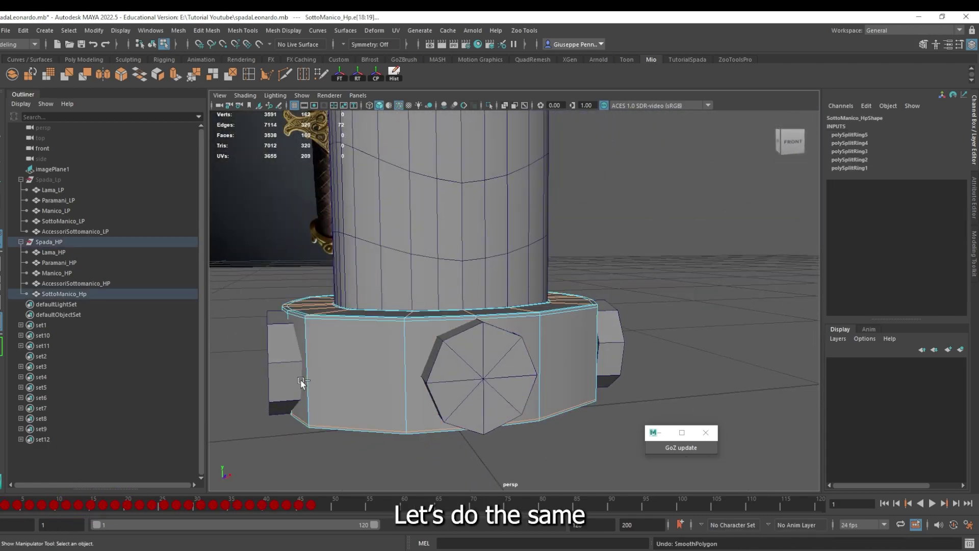
pyautogui.hotkey('ctrl', 'z')
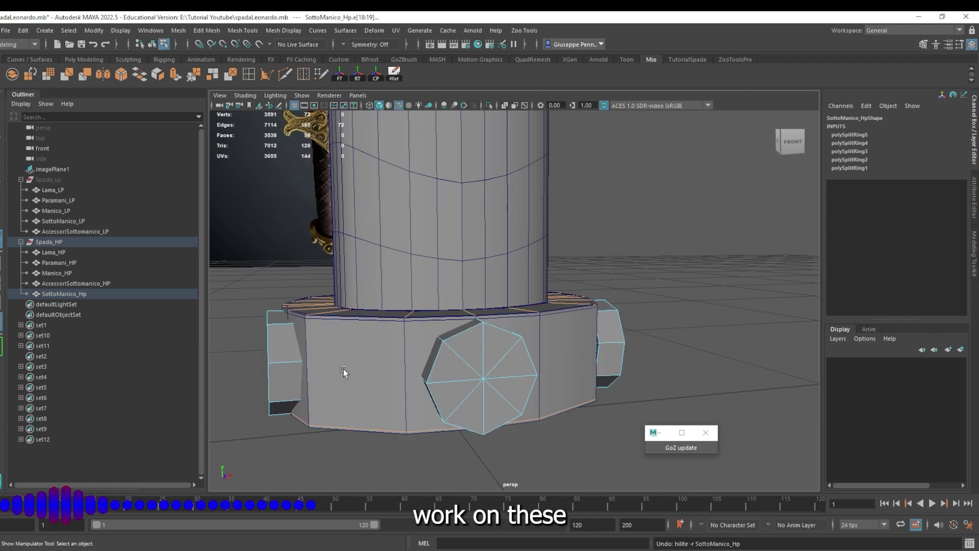
pyautogui.moveTo(344, 329); pyautogui.dragTo(383, 262, button='right')
pyautogui.click(382, 366)
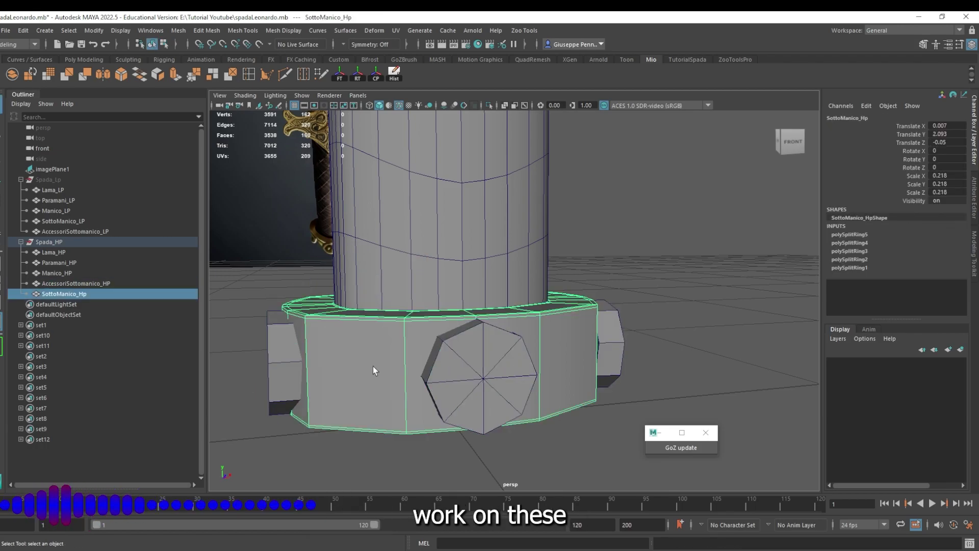
pyautogui.keyDown('alt'); pyautogui.moveTo(372, 366); pyautogui.dragTo(363, 387); pyautogui.keyUp('alt')
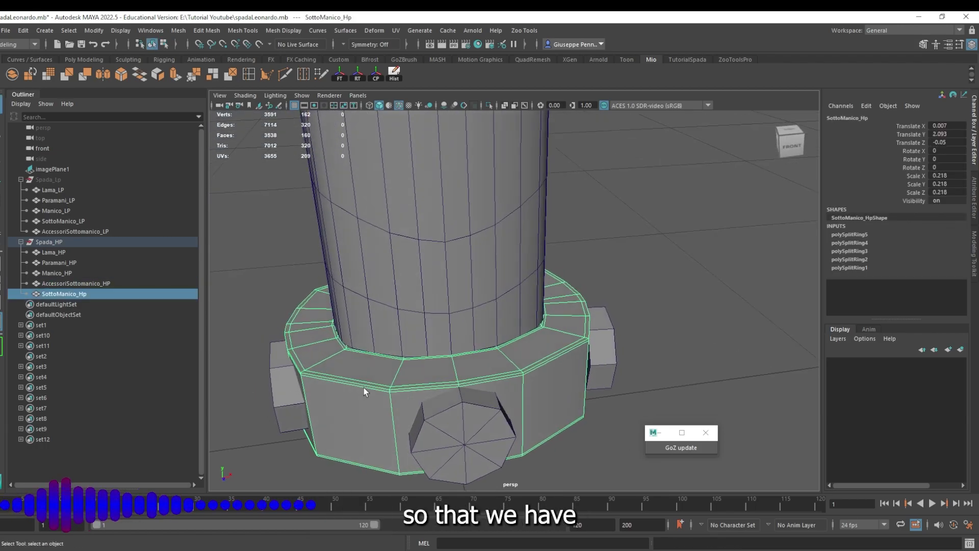
# Step: Apply Mesh > Smooth to the SottoManico_Hp base ring
pyautogui.click(176, 30)
pyautogui.click(211, 152)
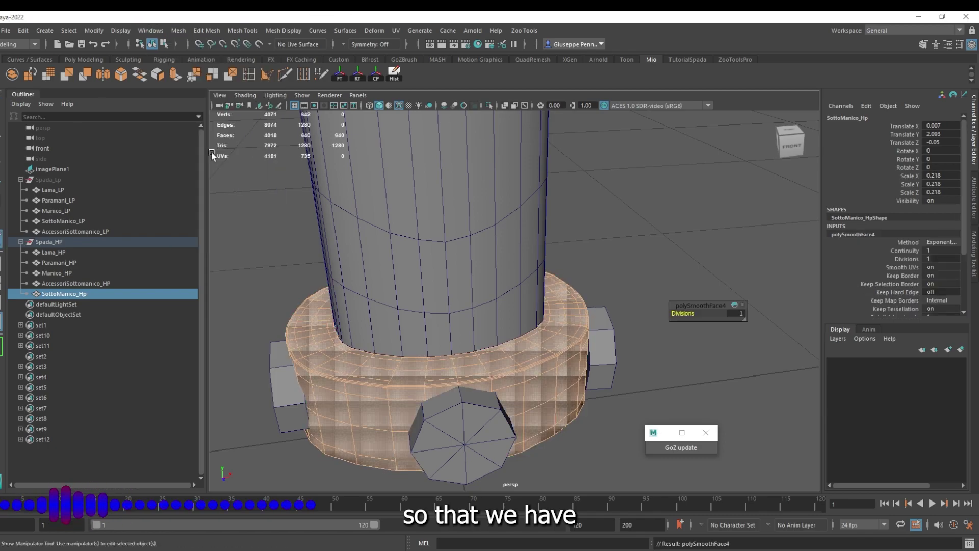
pyautogui.click(250, 265)
pyautogui.moveTo(257, 270)
pyautogui.keyDown('alt'); pyautogui.mouseDown()
pyautogui.moveTo(312, 268)
pyautogui.moveTo(190, 302)
pyautogui.moveTo(277, 235)
pyautogui.moveTo(260, 203)
pyautogui.moveTo(357, 255)
pyautogui.mouseUp(); pyautogui.keyUp('alt')
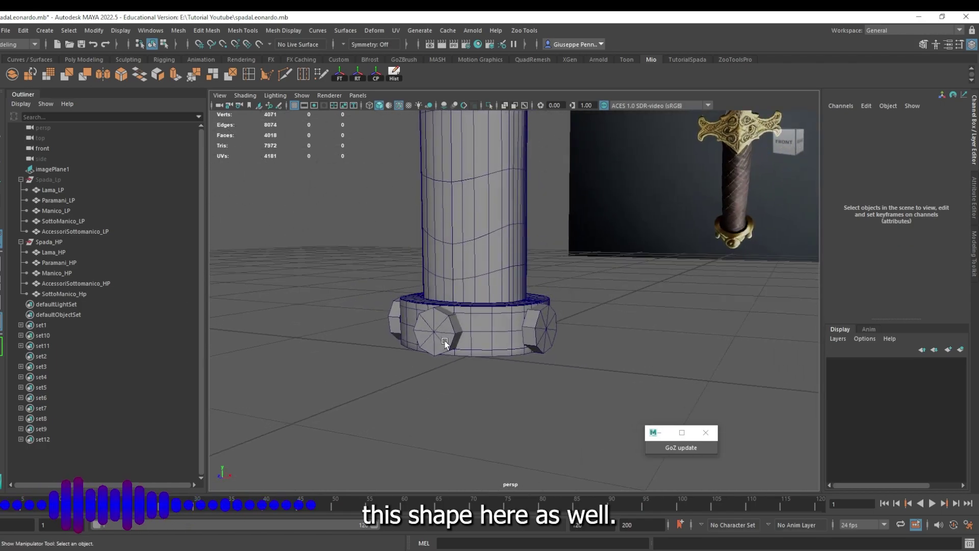
# Step: Try smoothing the AccessoriSottomanico_HP octagonal pieces, then undo it
pyautogui.click(445, 340)
pyautogui.keyDown('alt'); pyautogui.moveTo(445, 341); pyautogui.dragTo(434, 310); pyautogui.keyUp('alt')
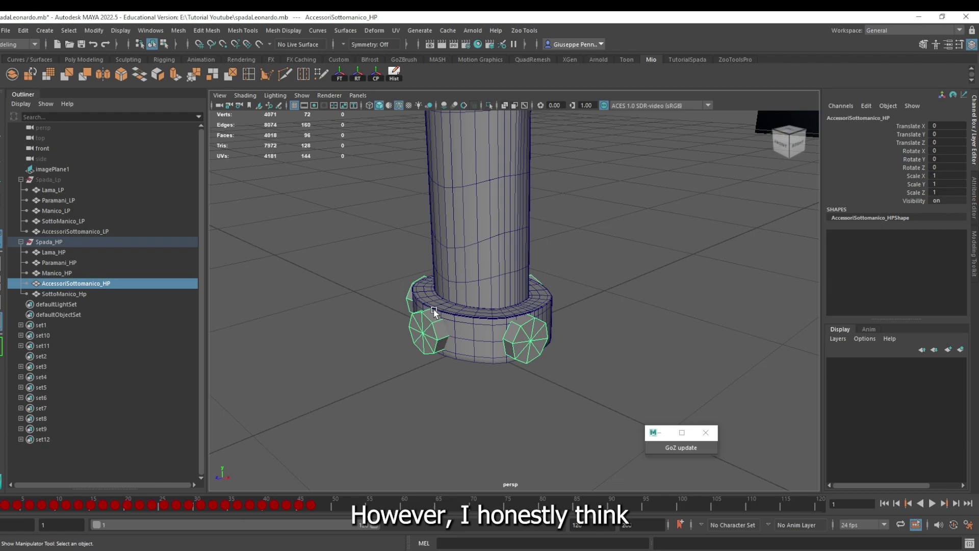
pyautogui.keyDown('shift'); pyautogui.moveTo(433, 310); pyautogui.dragTo(434, 310, button='right'); pyautogui.keyUp('shift')
pyautogui.keyDown('alt'); pyautogui.moveTo(430, 310); pyautogui.dragTo(298, 296); pyautogui.keyUp('alt')
pyautogui.press('1')
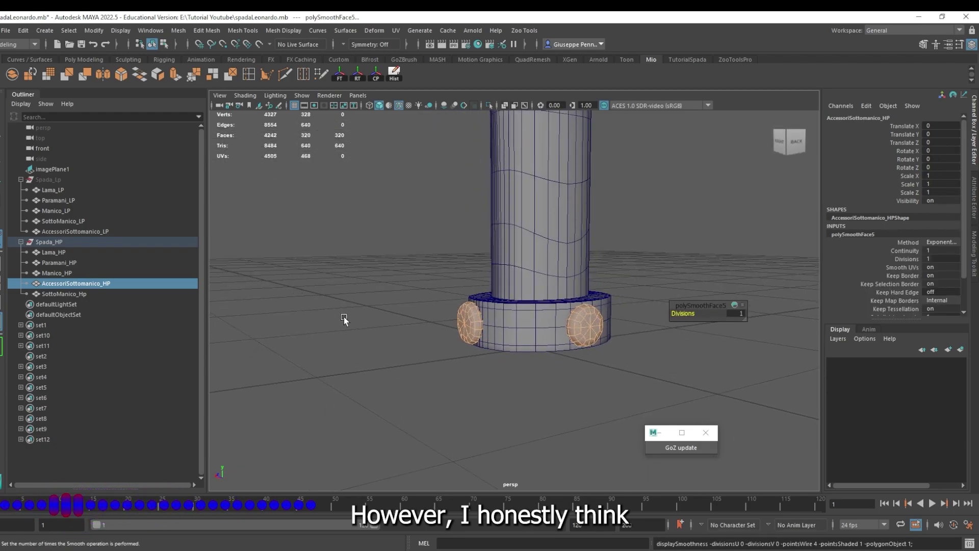
pyautogui.hotkey('ctrl', 'z')
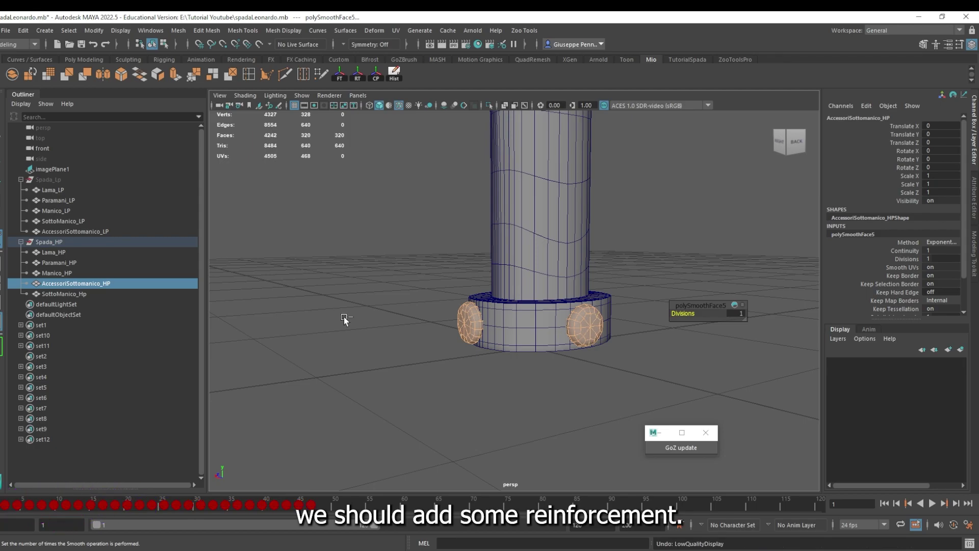
# Step: Insert support edge loops on the left octagonal accessory piece, checking the smooth preview
pyautogui.moveTo(441, 351)
pyautogui.keyDown('alt'); pyautogui.mouseDown()
pyautogui.moveTo(409, 360)
pyautogui.moveTo(376, 281)
pyautogui.mouseUp(); pyautogui.keyUp('alt')
pyautogui.keyDown('shift'); pyautogui.moveTo(361, 231); pyautogui.dragTo(461, 311, button='right'); pyautogui.keyUp('shift')
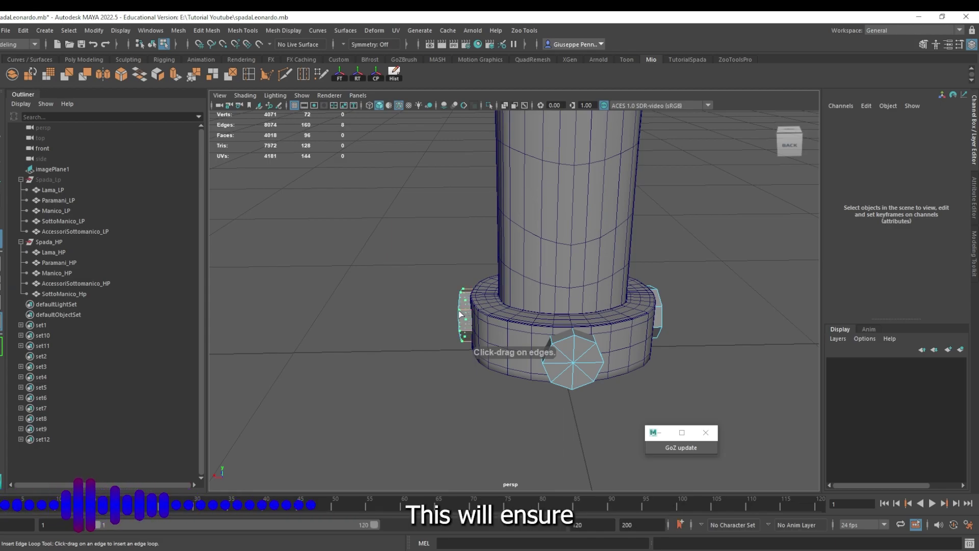
pyautogui.click(458, 311)
pyautogui.keyDown('alt'); pyautogui.moveTo(452, 329); pyautogui.dragTo(504, 340); pyautogui.keyUp('alt')
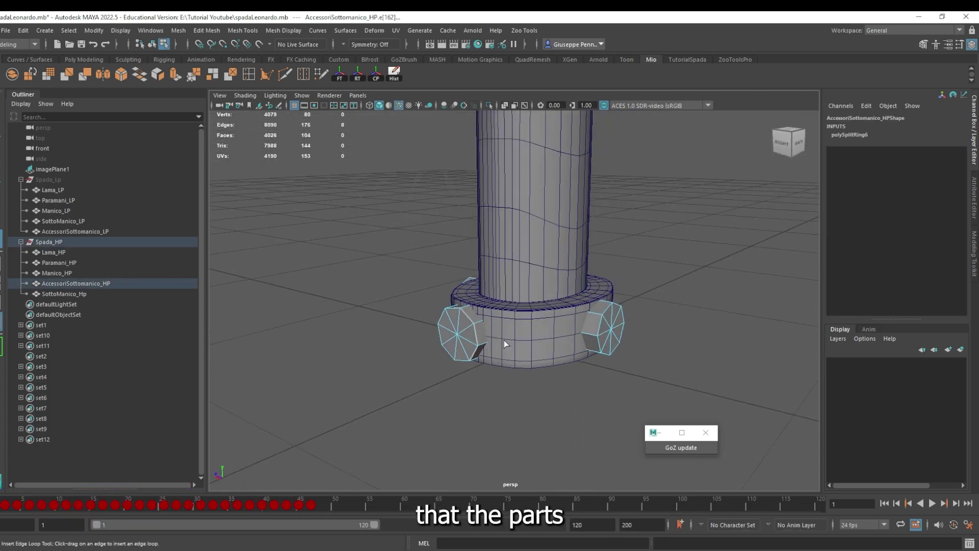
pyautogui.press('3')
pyautogui.keyDown('alt'); pyautogui.moveTo(505, 344); pyautogui.dragTo(466, 353); pyautogui.keyUp('alt')
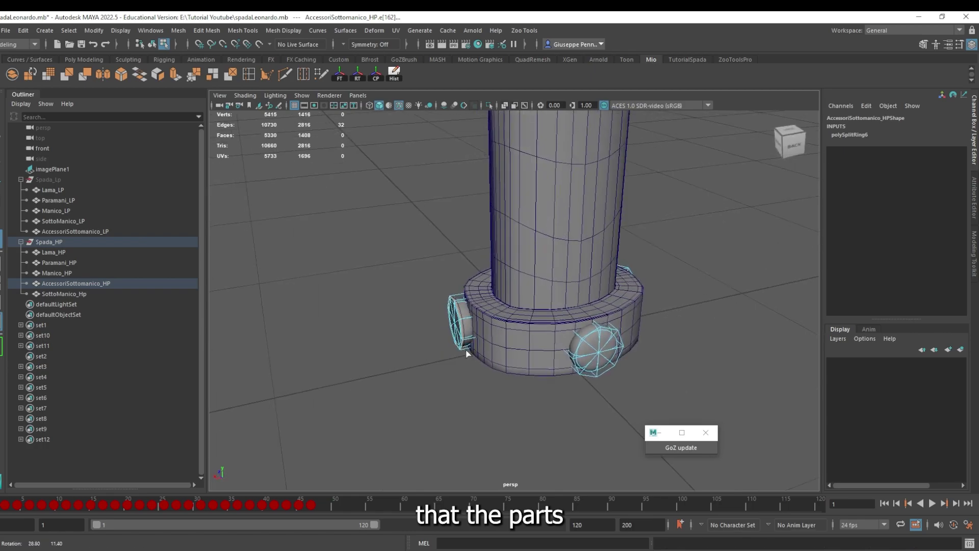
pyautogui.press('1')
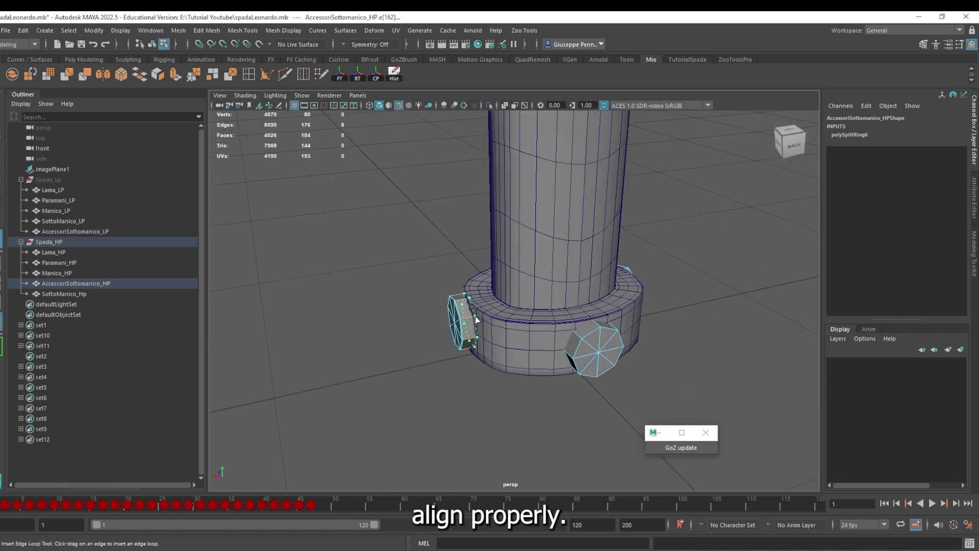
pyautogui.click(475, 317)
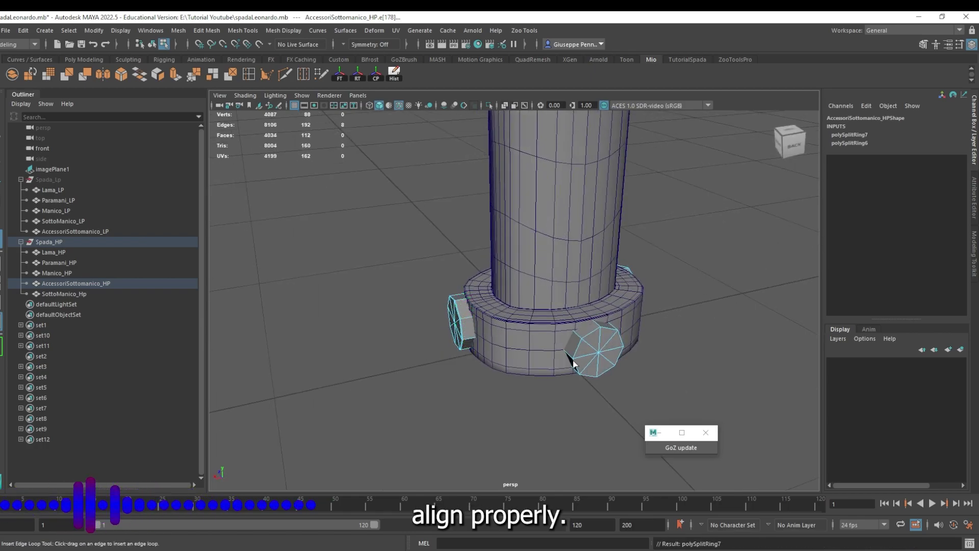
# Step: Insert several support edge loops on the right octagonal accessory piece
pyautogui.keyDown('alt'); pyautogui.moveTo(475, 318); pyautogui.dragTo(592, 315); pyautogui.keyUp('alt')
pyautogui.click(594, 321)
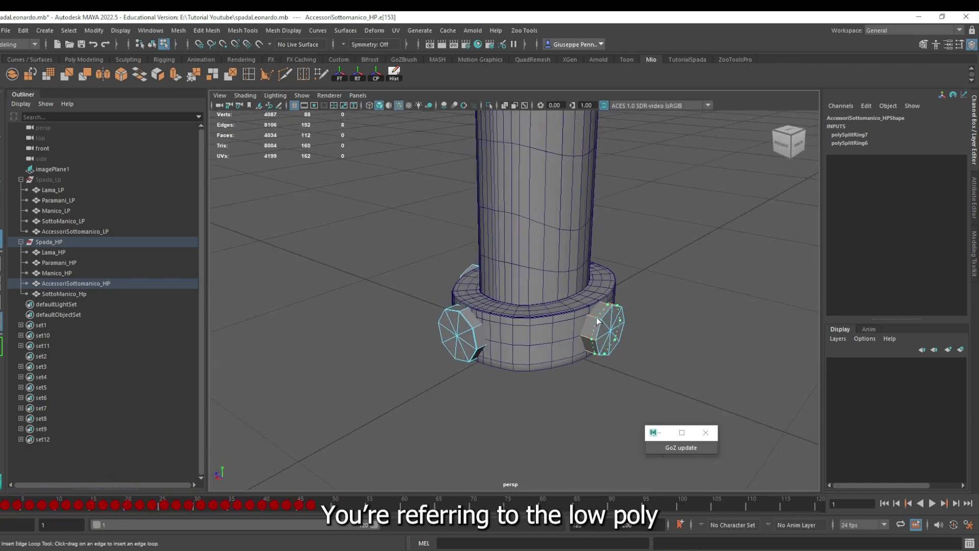
pyautogui.click(596, 317)
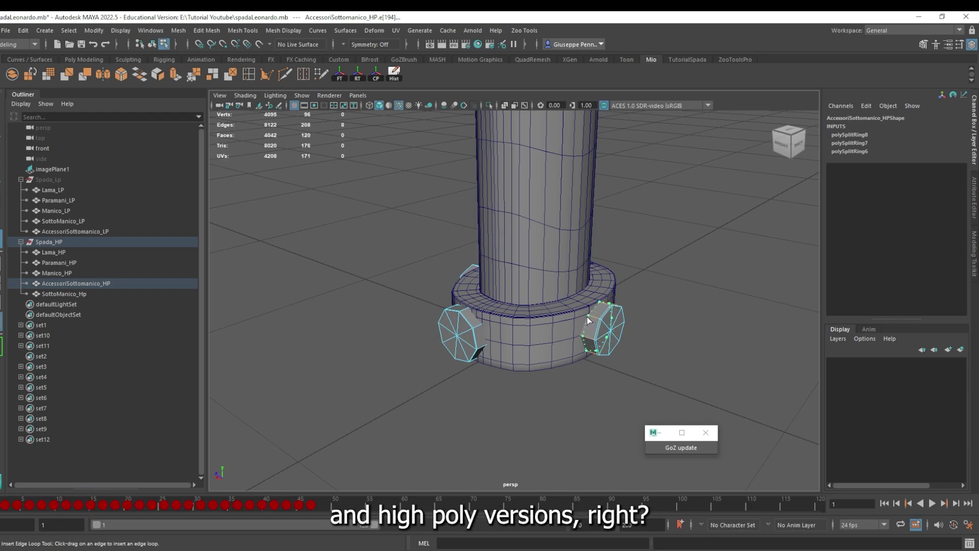
pyautogui.click(586, 317)
pyautogui.moveTo(672, 328)
pyautogui.keyDown('alt'); pyautogui.mouseDown()
pyautogui.moveTo(538, 357)
pyautogui.moveTo(643, 354)
pyautogui.mouseUp(); pyautogui.keyUp('alt')
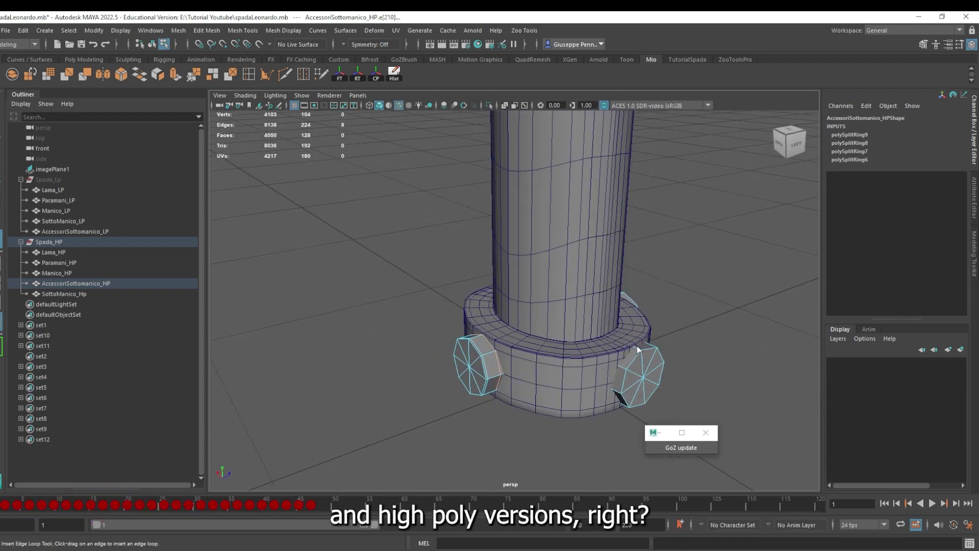
pyautogui.click(639, 350)
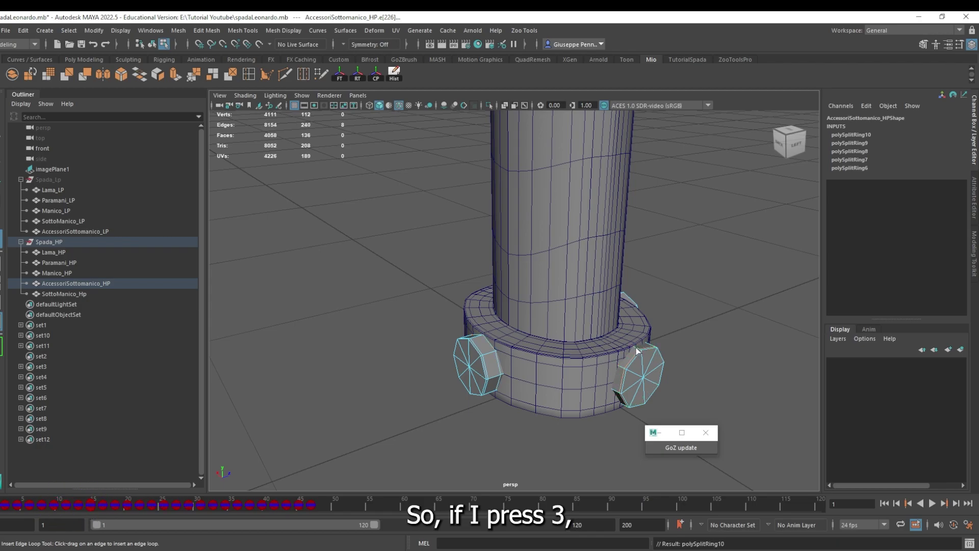
pyautogui.click(632, 351)
pyautogui.moveTo(632, 350)
pyautogui.keyDown('alt'); pyautogui.mouseDown()
pyautogui.moveTo(705, 347)
pyautogui.moveTo(620, 351)
pyautogui.mouseUp(); pyautogui.keyUp('alt')
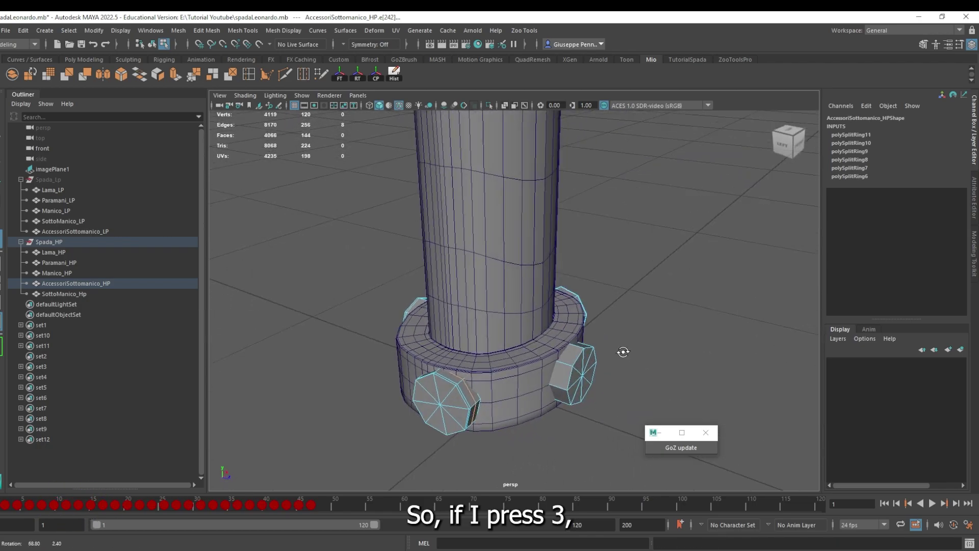
# Step: Add two final loops to the right octagon and undo the unwanted extra loop
pyautogui.click(564, 364)
pyautogui.click(557, 365)
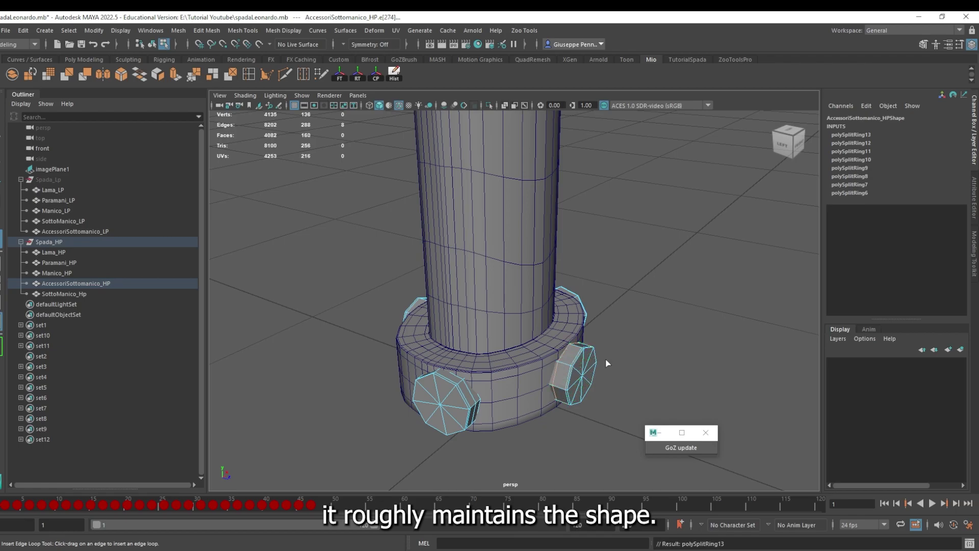
pyautogui.keyDown('alt'); pyautogui.moveTo(555, 364); pyautogui.dragTo(550, 340); pyautogui.keyUp('alt')
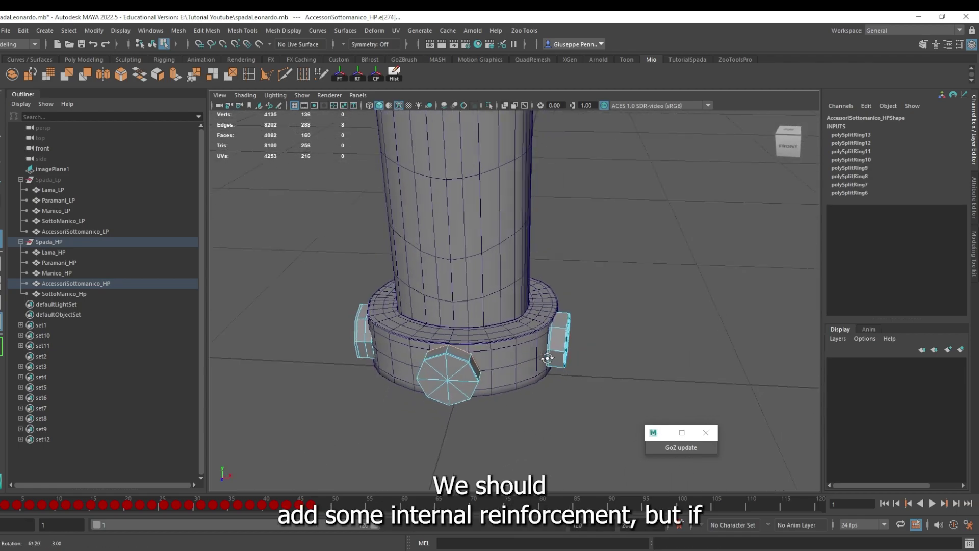
pyautogui.click(558, 332)
pyautogui.hotkey('ctrl', 'z')
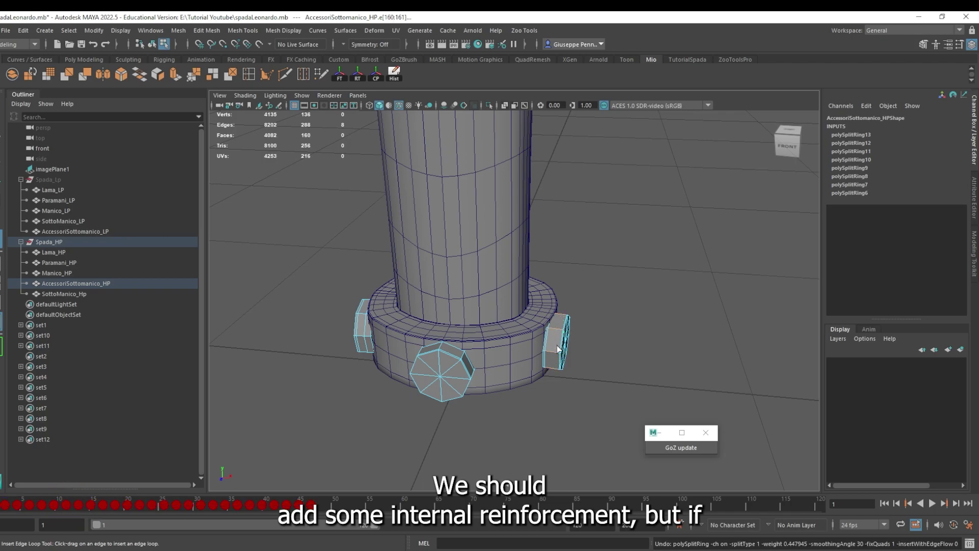
# Step: Inspect the guard's underside and try a loop across the octagon's face
pyautogui.click(622, 376)
pyautogui.moveTo(622, 376)
pyautogui.keyDown('alt'); pyautogui.mouseDown()
pyautogui.moveTo(587, 343)
pyautogui.moveTo(558, 334)
pyautogui.moveTo(449, 372)
pyautogui.moveTo(522, 343)
pyautogui.mouseUp(); pyautogui.keyUp('alt')
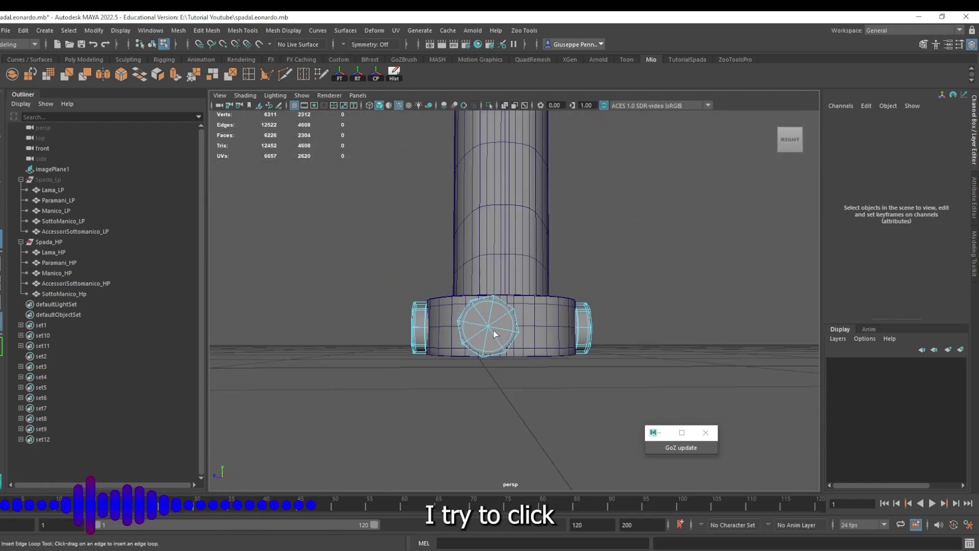
pyautogui.keyDown('alt'); pyautogui.moveTo(495, 334); pyautogui.dragTo(494, 322); pyautogui.keyUp('alt')
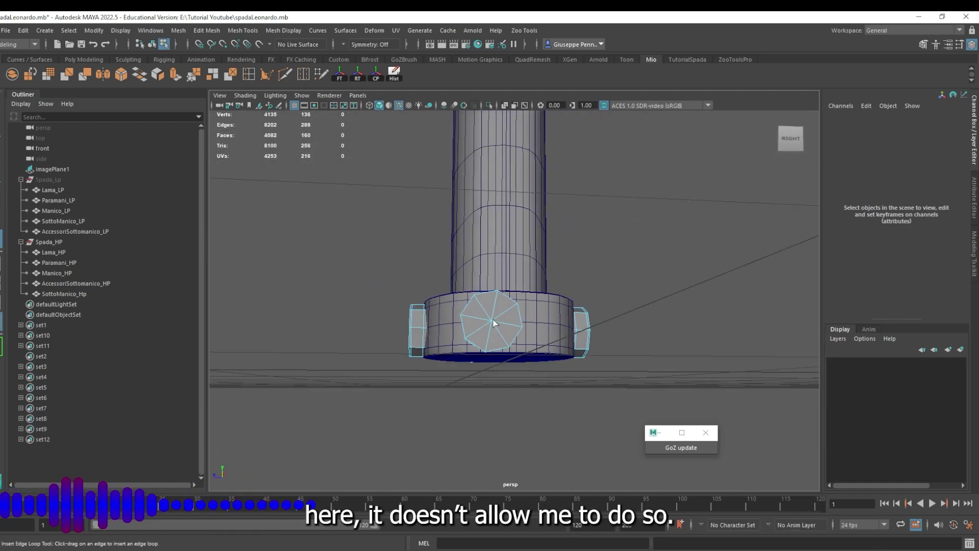
pyautogui.click(497, 310)
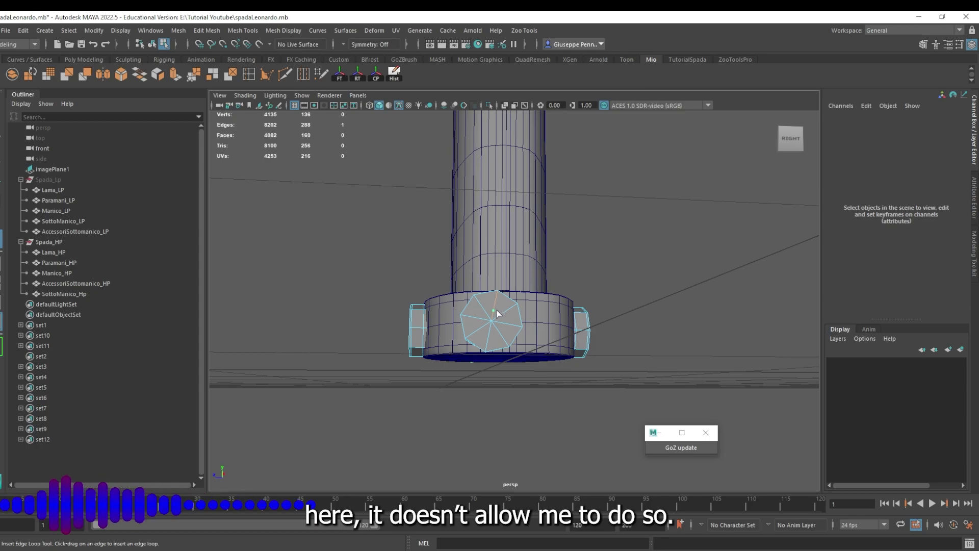
pyautogui.moveTo(499, 314)
pyautogui.keyDown('alt'); pyautogui.mouseDown()
pyautogui.moveTo(548, 359)
pyautogui.moveTo(603, 360)
pyautogui.moveTo(466, 406)
pyautogui.mouseUp(); pyautogui.keyUp('alt')
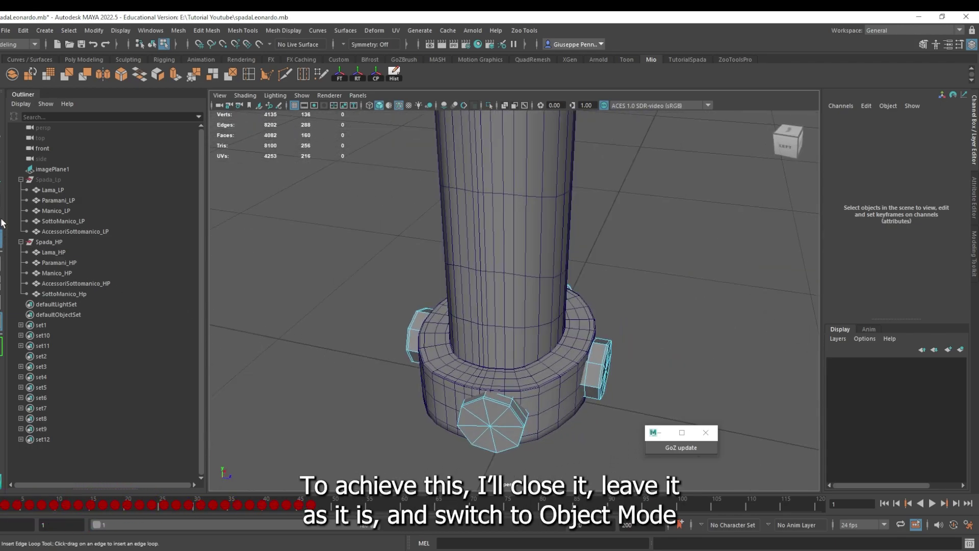
# Step: Return to Object Mode and apply Mesh > Smooth to AccessoriSottomanico_HP
pyautogui.press('q')
pyautogui.rightClick(487, 410)
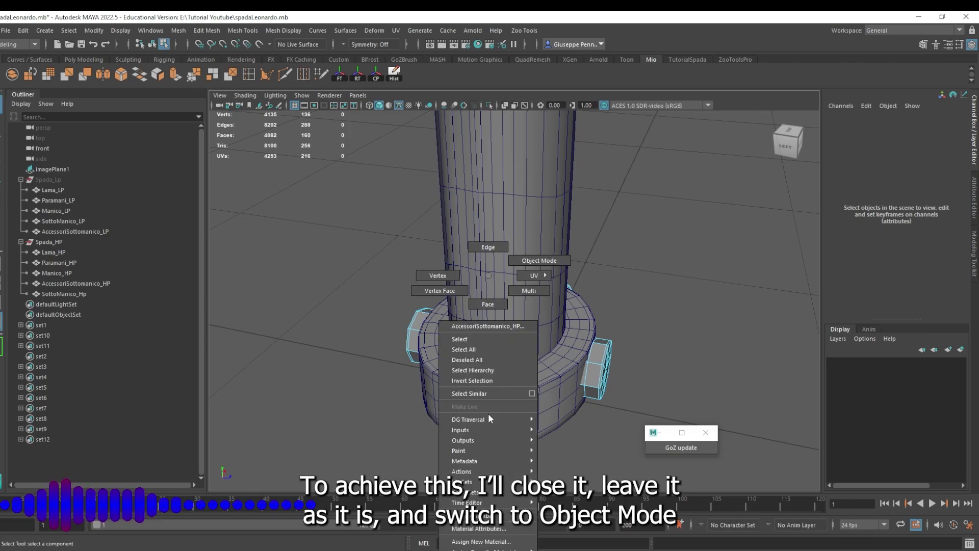
pyautogui.rightClick(490, 418)
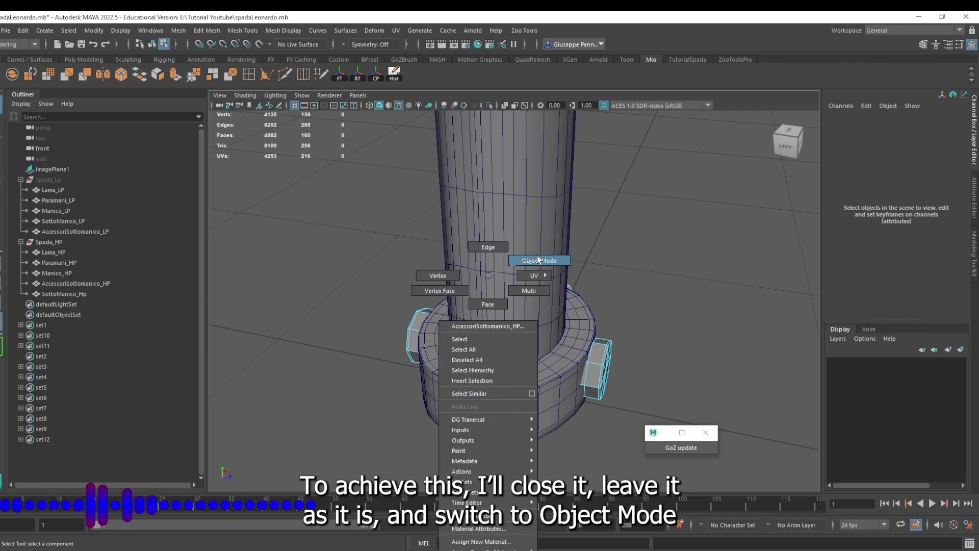
pyautogui.click(538, 260)
pyautogui.click(178, 31)
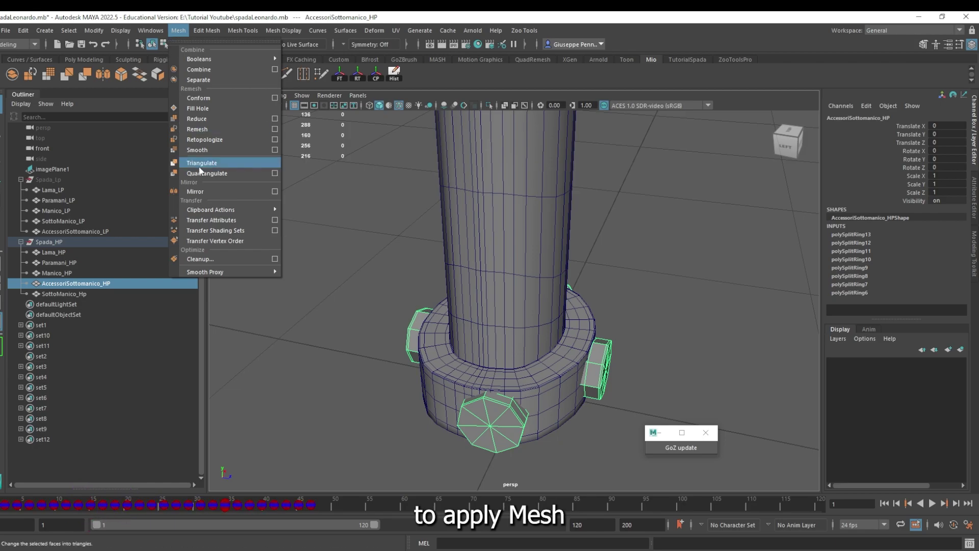
pyautogui.click(209, 152)
# Step: Inspect the smoothed handle base and then the whole sword
pyautogui.click(381, 306)
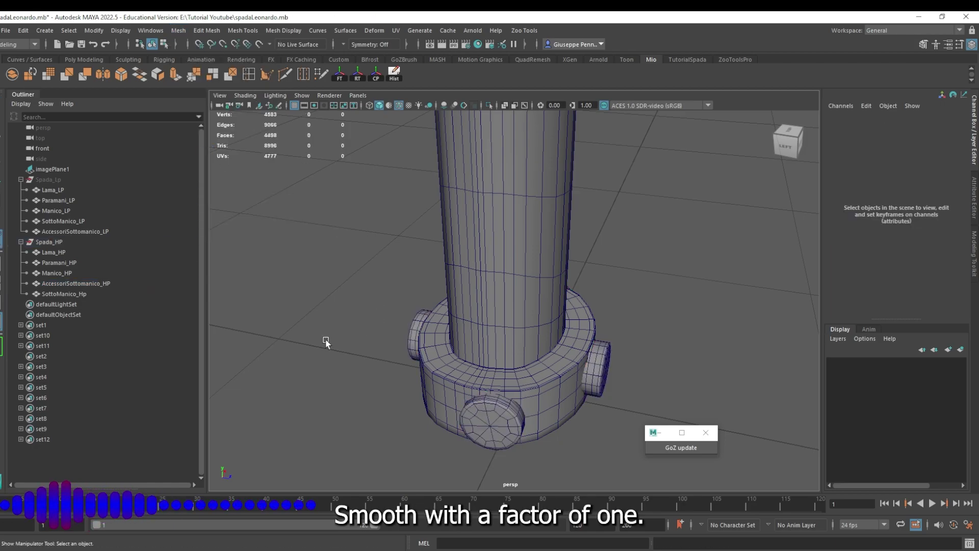
pyautogui.keyDown('alt'); pyautogui.moveTo(326, 339); pyautogui.dragTo(428, 315); pyautogui.keyUp('alt')
pyautogui.scroll(-5, 427, 314)
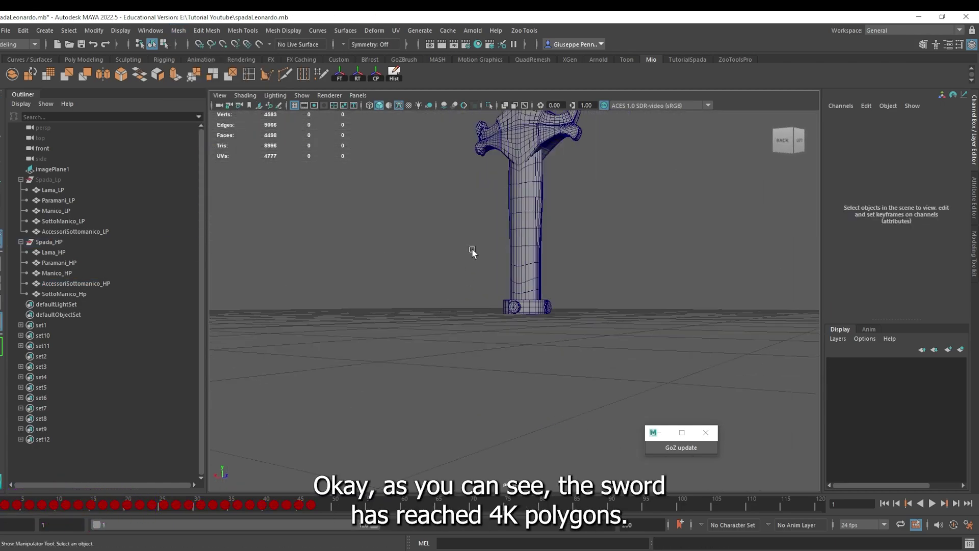
pyautogui.scroll(3, 464, 357)
pyautogui.scroll(-3, 462, 341)
pyautogui.scroll(-3, 462, 342)
pyautogui.moveTo(463, 276)
pyautogui.keyDown('alt'); pyautogui.mouseDown()
pyautogui.moveTo(457, 330)
pyautogui.moveTo(437, 365)
pyautogui.moveTo(383, 387)
pyautogui.mouseUp(); pyautogui.keyUp('alt')
# Step: Select the high-poly sword parts, then select only the blade Lama_HP
pyautogui.moveTo(466, 214)
pyautogui.mouseDown()
pyautogui.moveTo(519, 338)
pyautogui.moveTo(357, 225)
pyautogui.moveTo(337, 222)
pyautogui.mouseUp()
pyautogui.scroll(3, 357, 224)
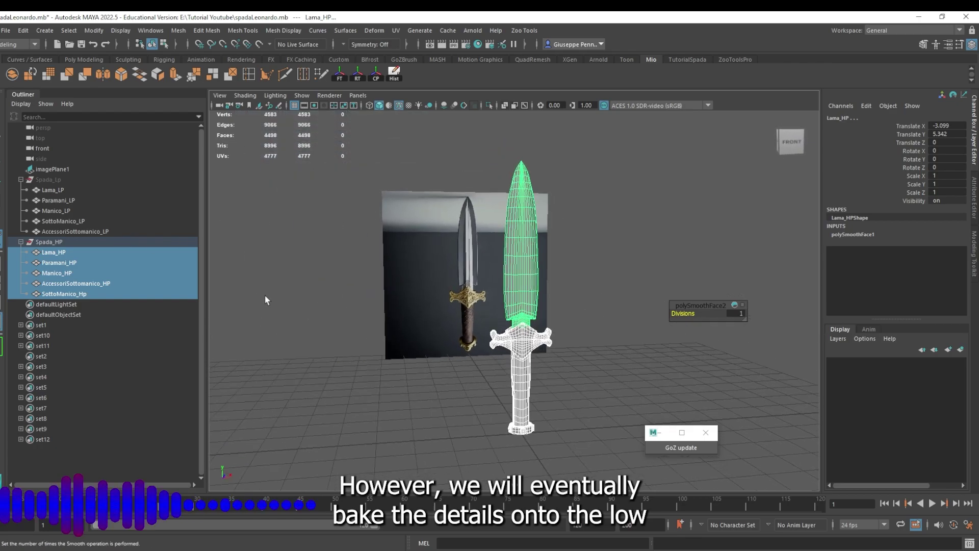
pyautogui.moveTo(415, 300)
pyautogui.keyDown('alt'); pyautogui.mouseDown()
pyautogui.moveTo(464, 285)
pyautogui.moveTo(397, 273)
pyautogui.moveTo(474, 265)
pyautogui.moveTo(530, 282)
pyautogui.mouseUp(); pyautogui.keyUp('alt')
pyautogui.click(530, 281)
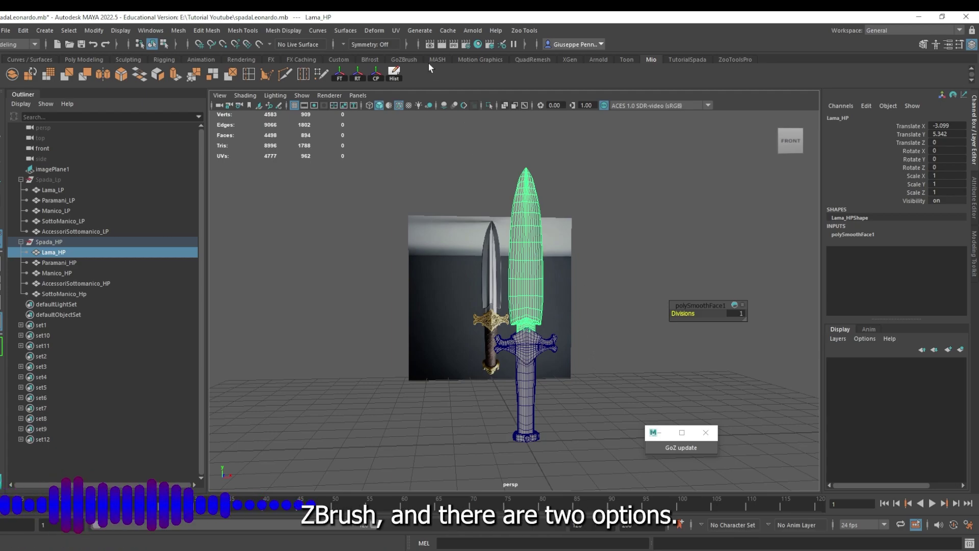
# Step: Send the selected Lama_HP blade to ZBrush with the GoZBrush shelf's GoZ icon
pyautogui.click(403, 60)
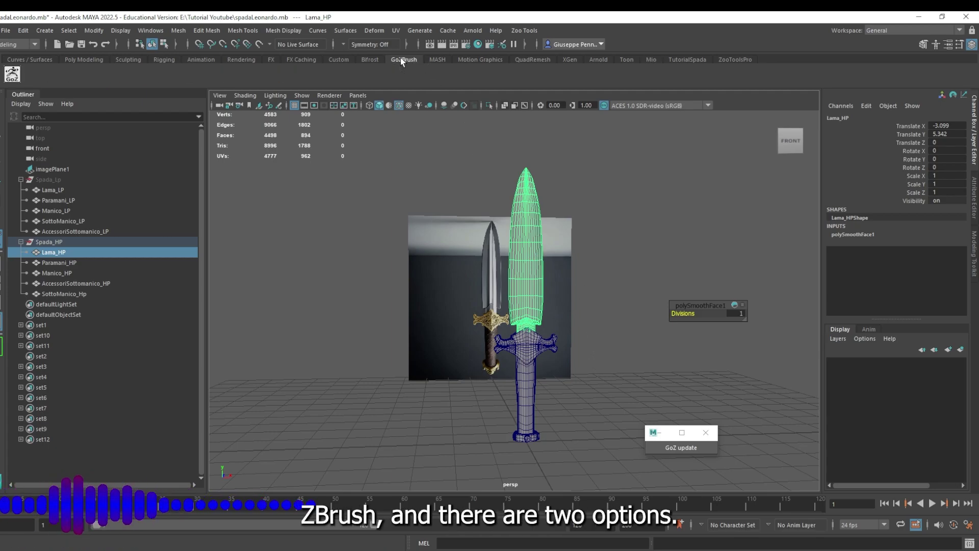
pyautogui.click(12, 76)
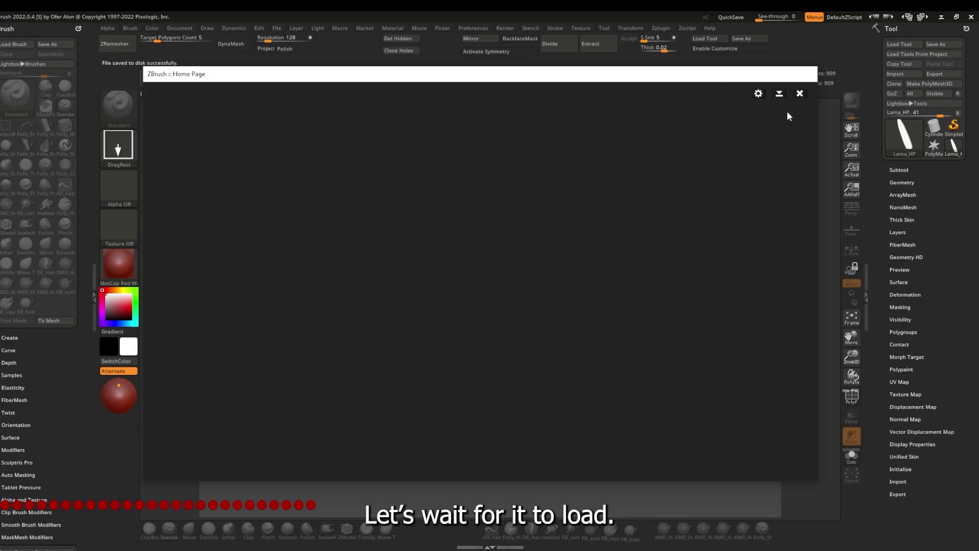
# Step: Close the home page and LightBox, draw Lama_HP in Edit mode, and frame it
pyautogui.click(801, 93)
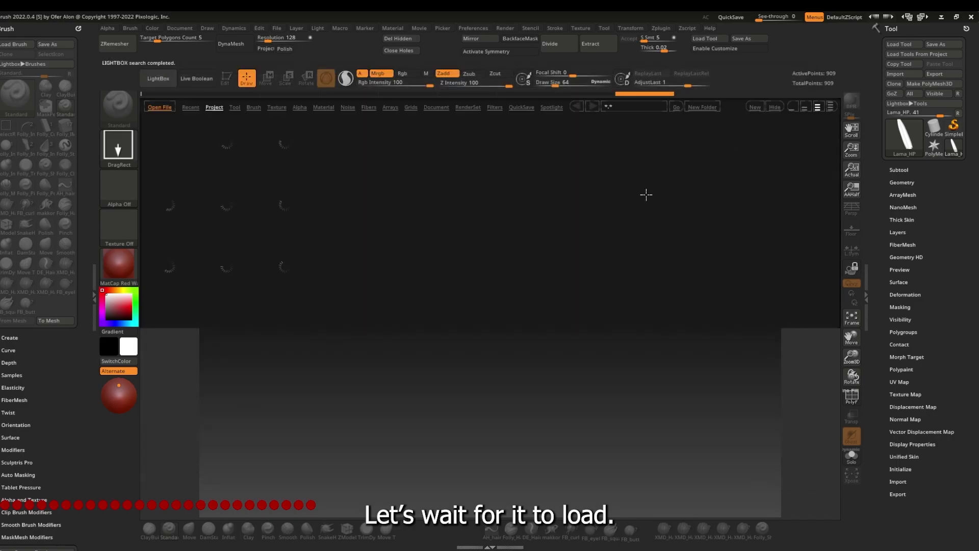
pyautogui.click(157, 85)
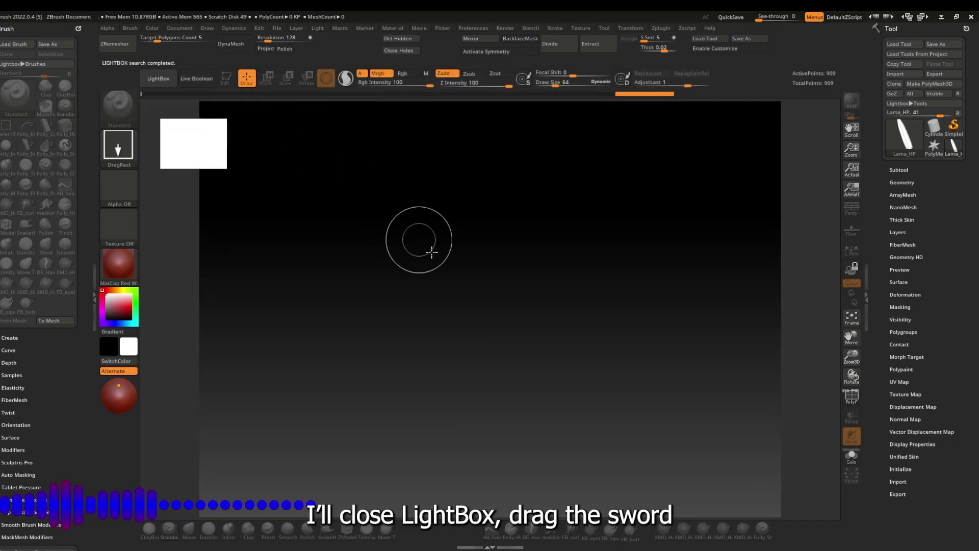
pyautogui.moveTo(445, 295); pyautogui.dragTo(440, 330)
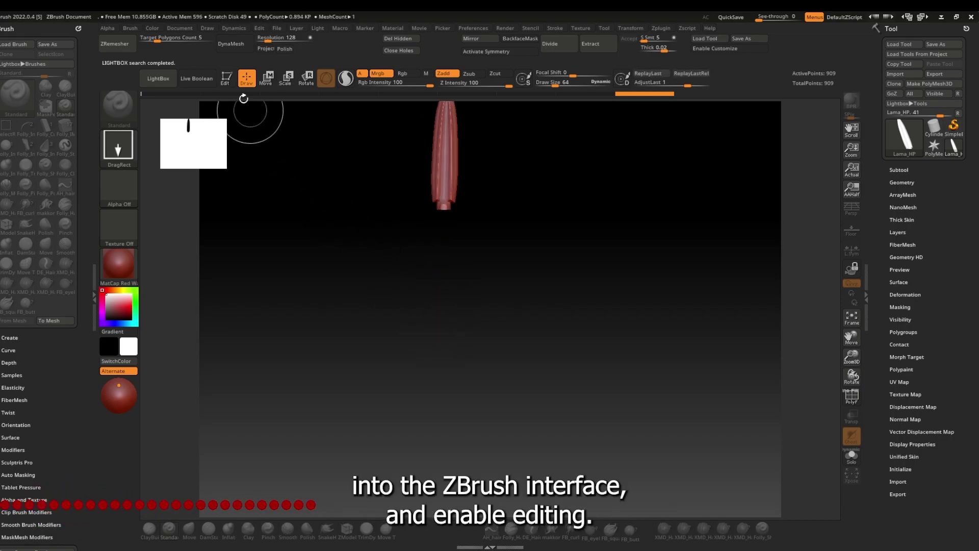
pyautogui.click(226, 78)
pyautogui.press('f')
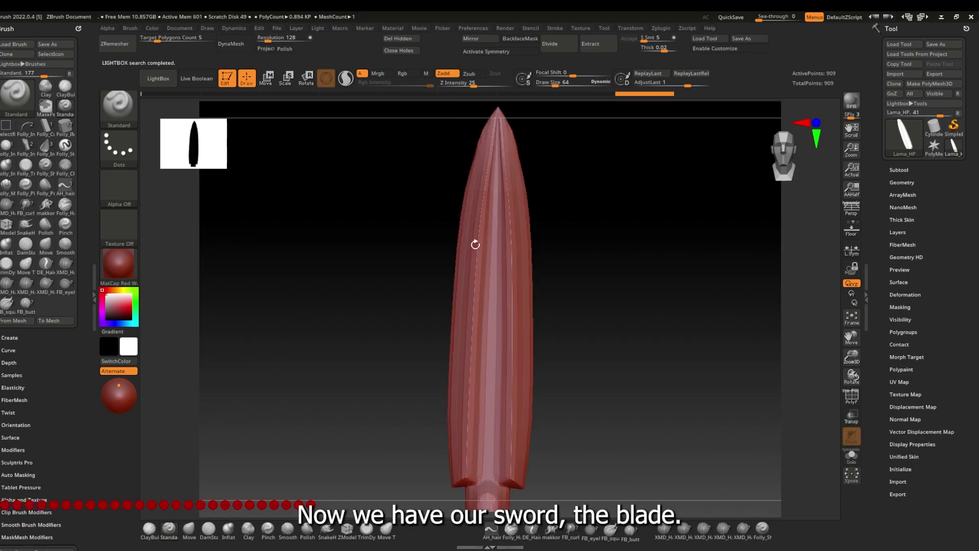
pyautogui.moveTo(431, 264); pyautogui.dragTo(407, 271)
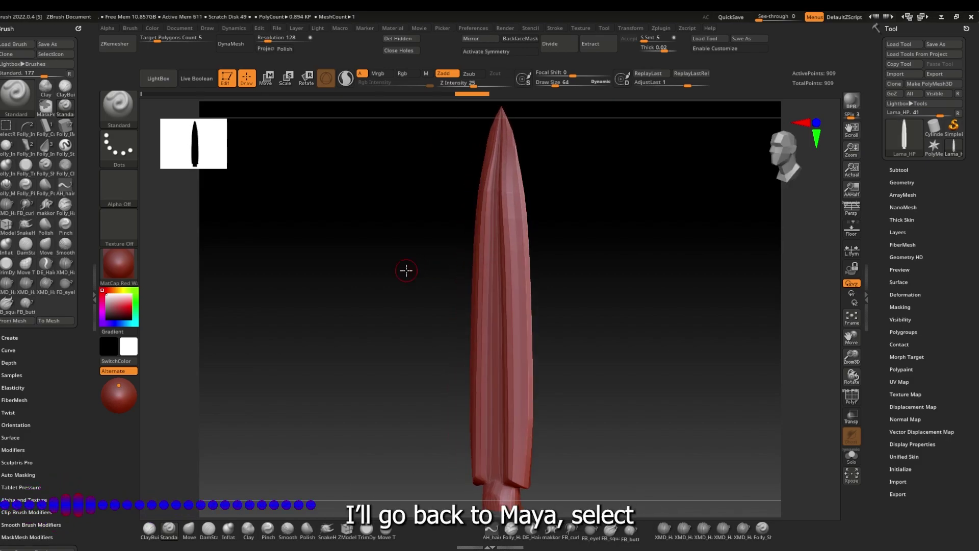
pyautogui.hotkey('alt', 'Tab')
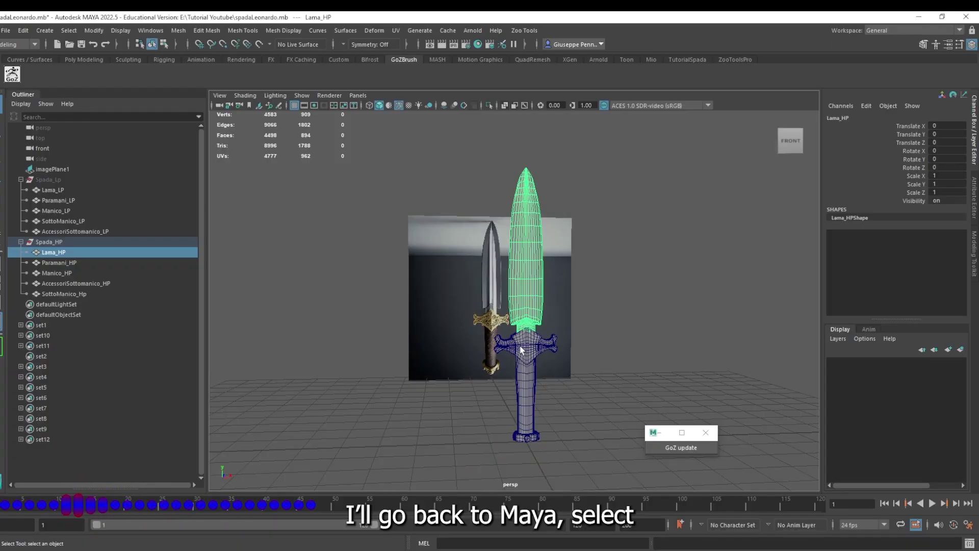
# Step: Send the Paramani_HP handguard to ZBrush and select the Manico_HP handle
pyautogui.click(14, 77)
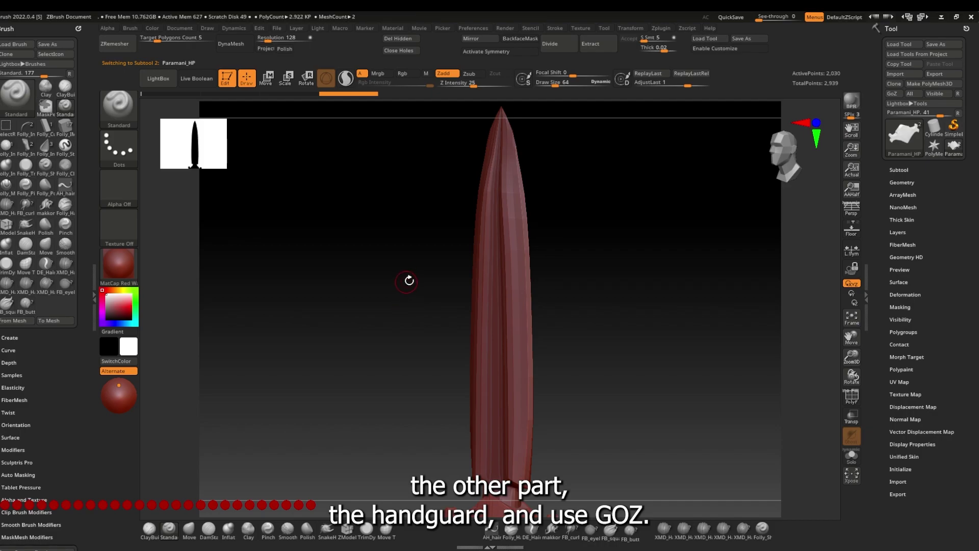
pyautogui.moveTo(414, 220); pyautogui.dragTo(400, 124)
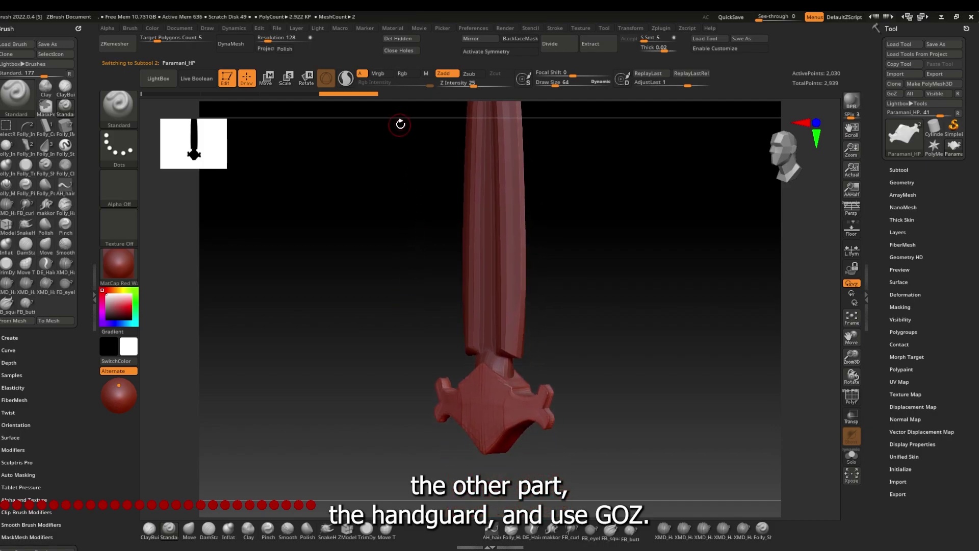
pyautogui.hotkey('alt', 'Tab')
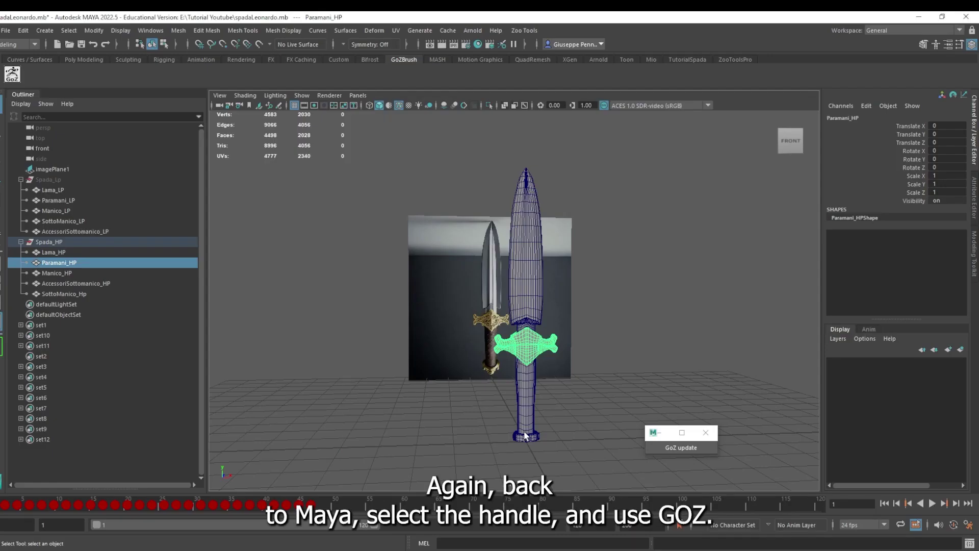
pyautogui.click(527, 406)
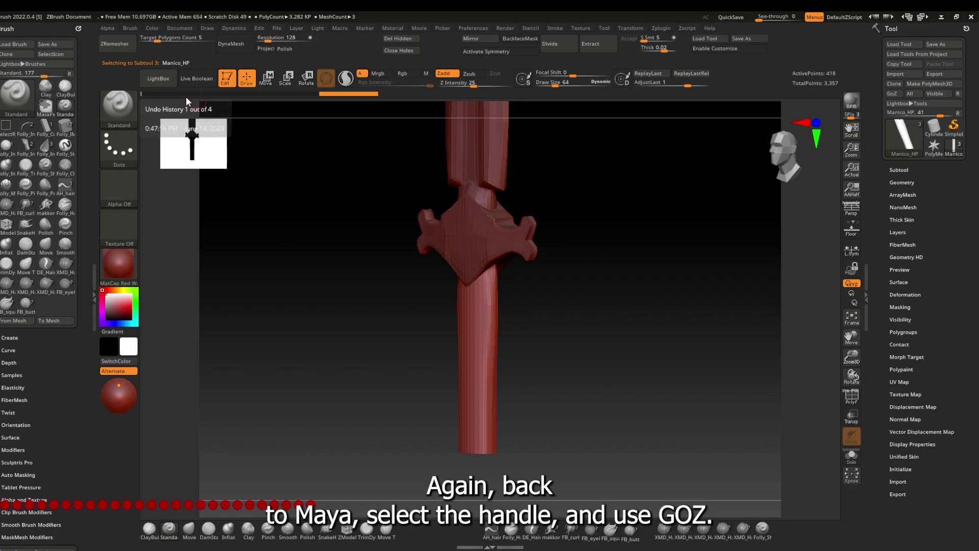
pyautogui.hotkey('alt', 'Tab')
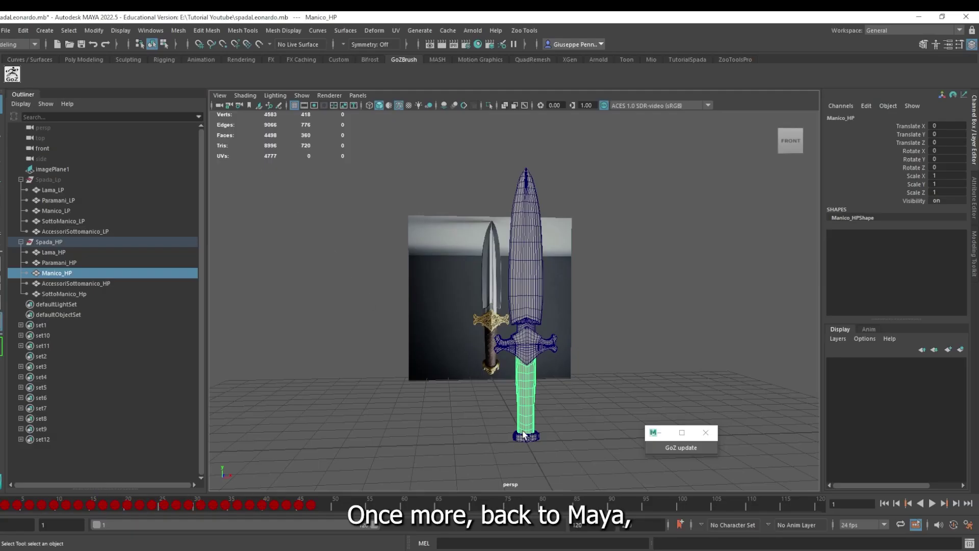
# Step: Send the SottoManico_Hp pommel and AccessoriSottomanico_HP accessory to ZBrush via GoZ
pyautogui.click(519, 437)
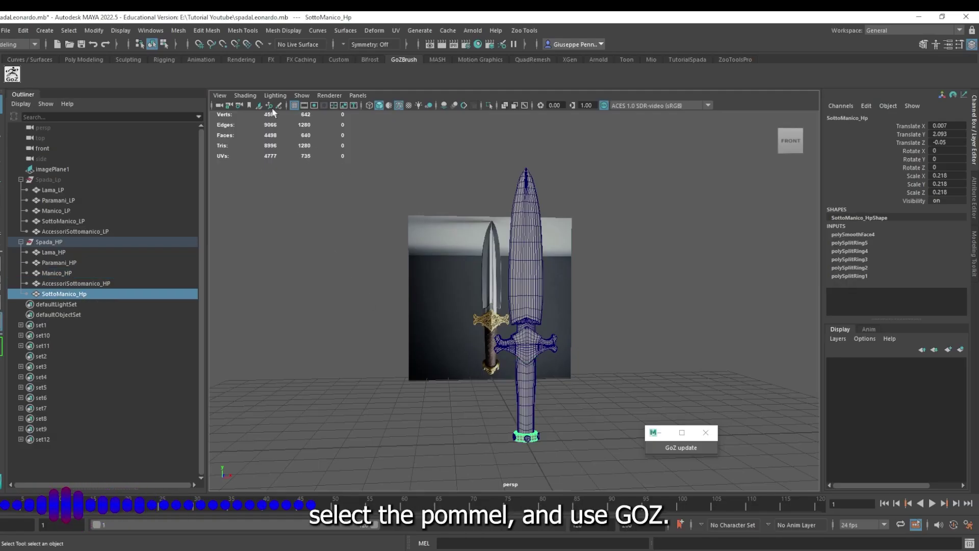
pyautogui.click(12, 74)
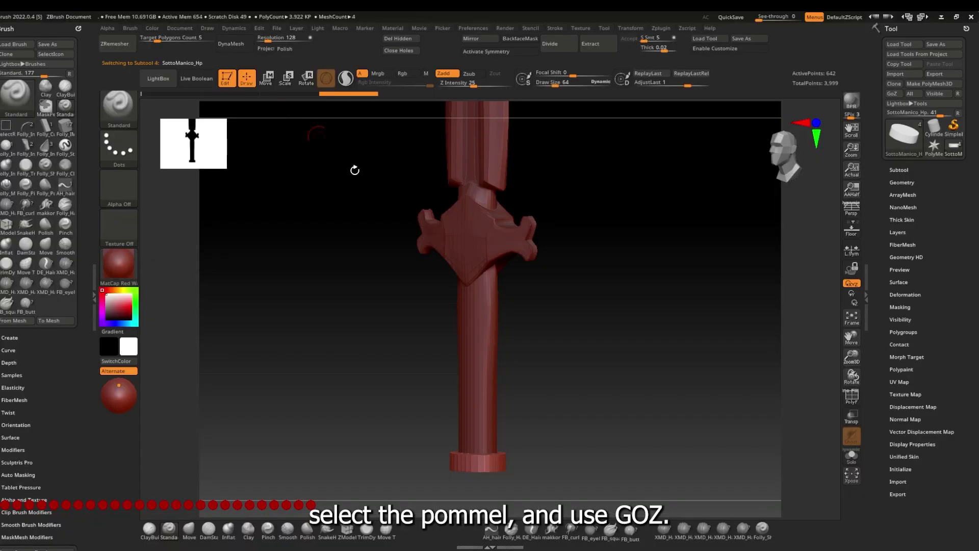
pyautogui.hotkey('alt', 'Tab')
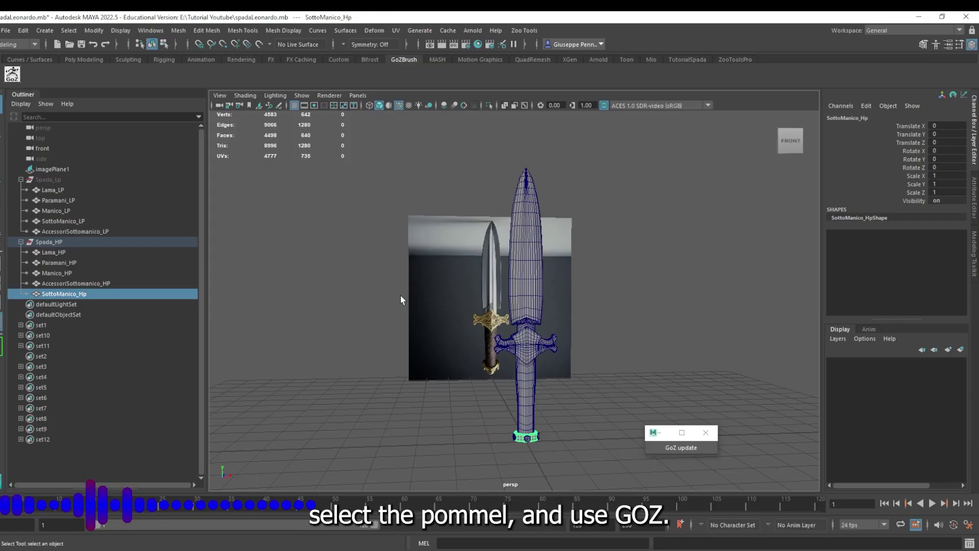
pyautogui.click(528, 442)
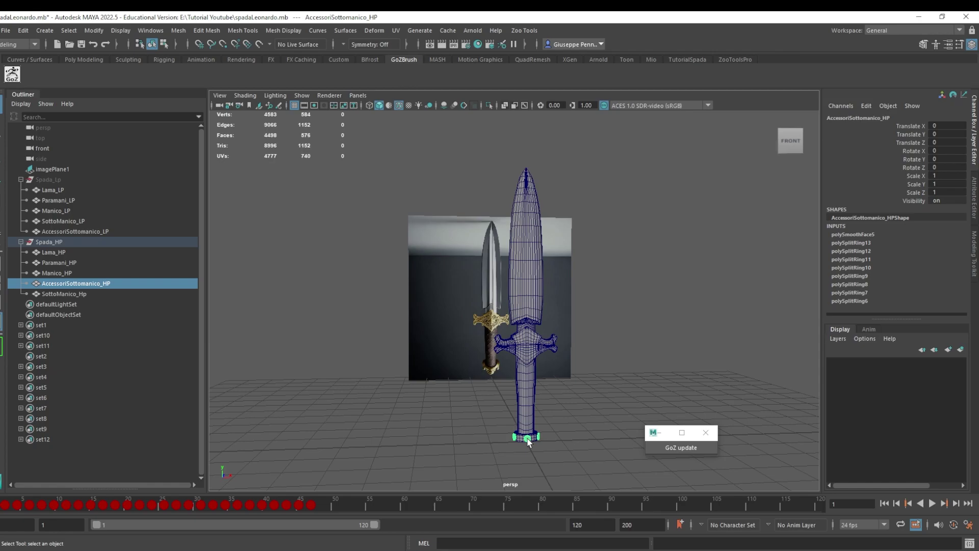
pyautogui.click(13, 74)
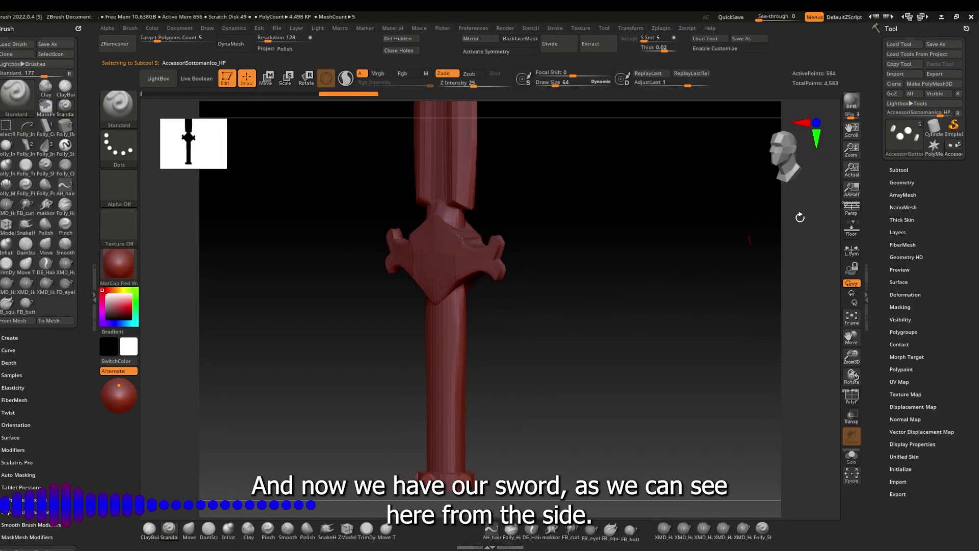
# Step: Expand the Subtool list and hide Lama_HP and Paramani_HP to isolate the handle
pyautogui.click(900, 170)
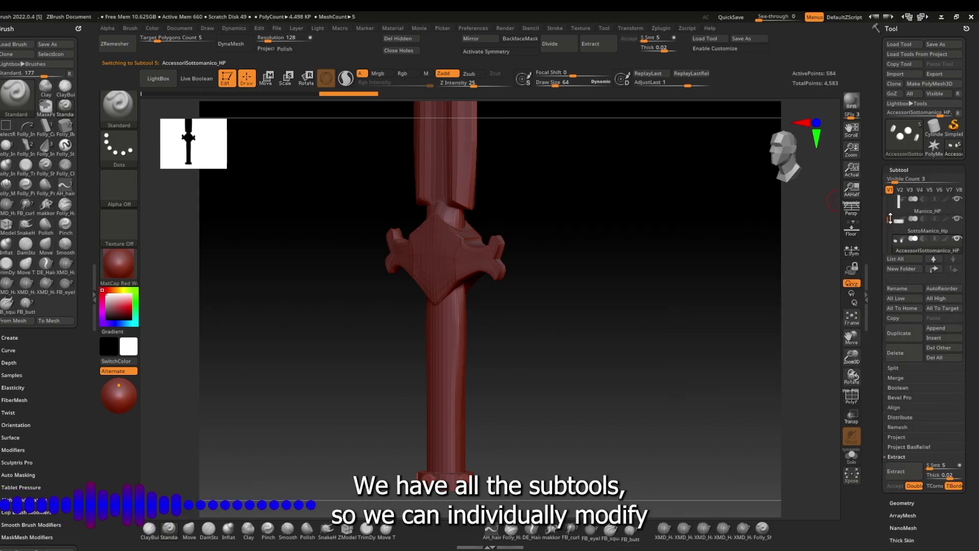
pyautogui.moveTo(889, 220); pyautogui.dragTo(892, 191)
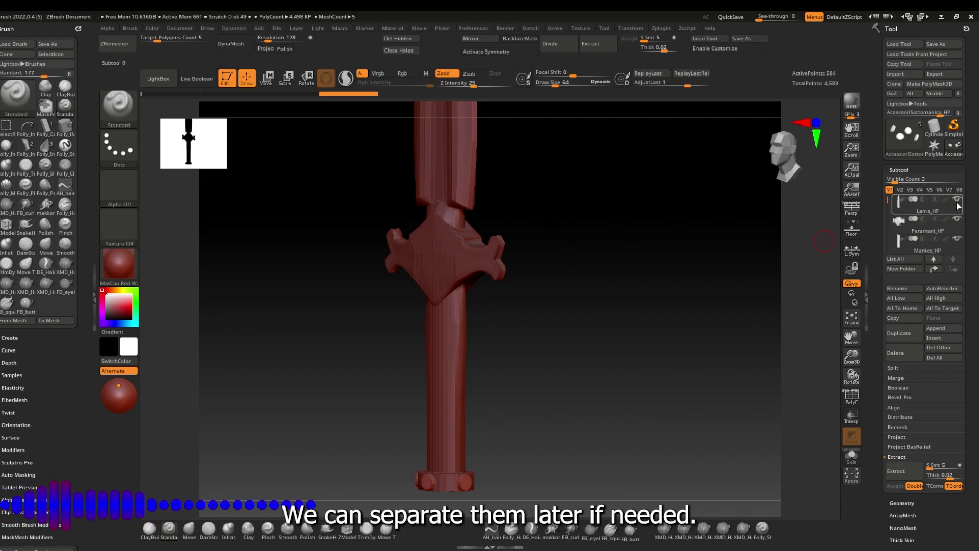
pyautogui.click(957, 198)
pyautogui.click(957, 219)
# Step: Make Manico_HP the active subtool and show Lama_HP and Paramani_HP again
pyautogui.click(958, 241)
pyautogui.click(957, 218)
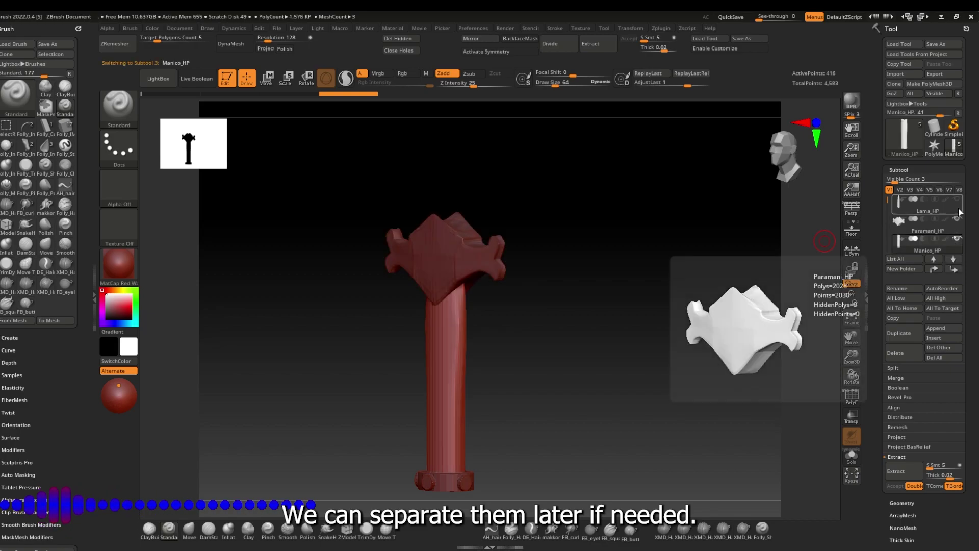
pyautogui.click(959, 189)
pyautogui.click(957, 199)
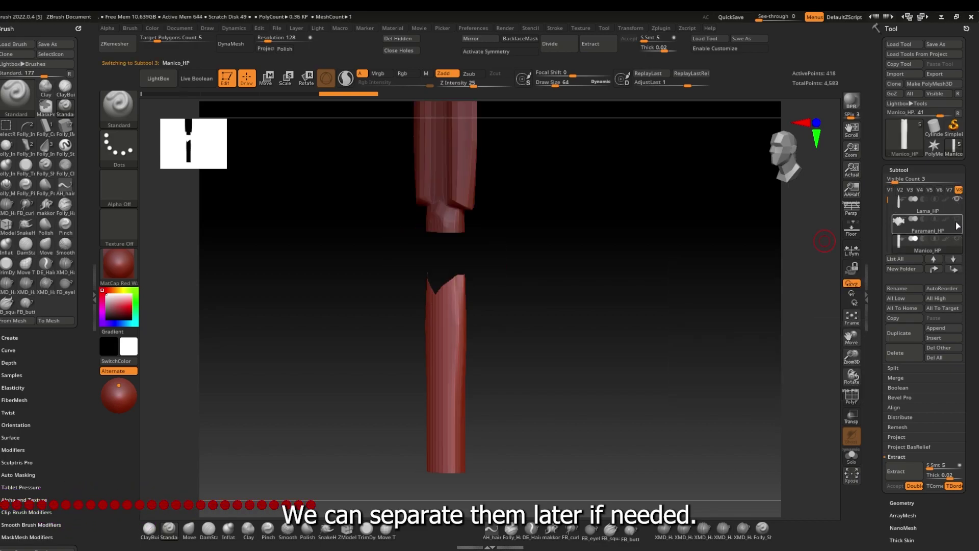
pyautogui.click(958, 218)
pyautogui.scroll(-1, 930, 228)
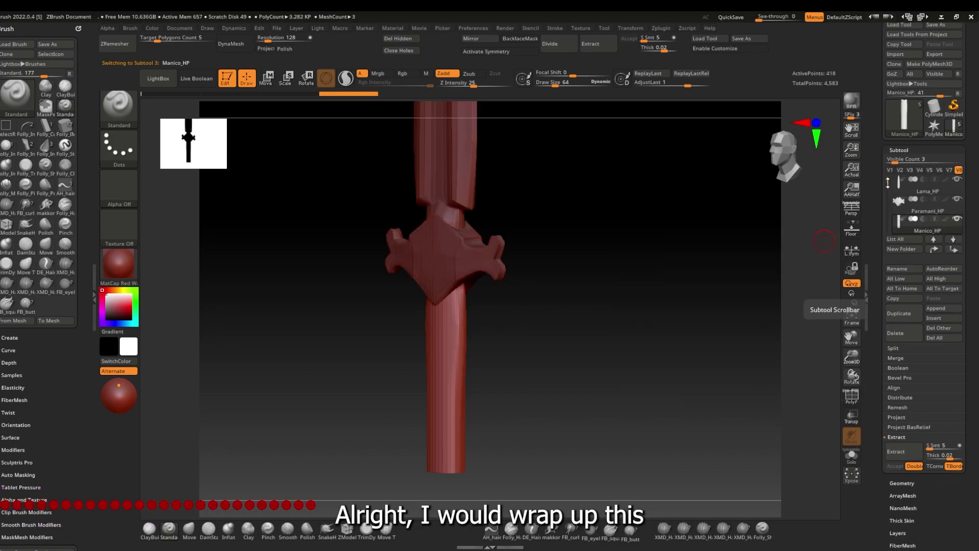
pyautogui.scroll(-2, 887, 195)
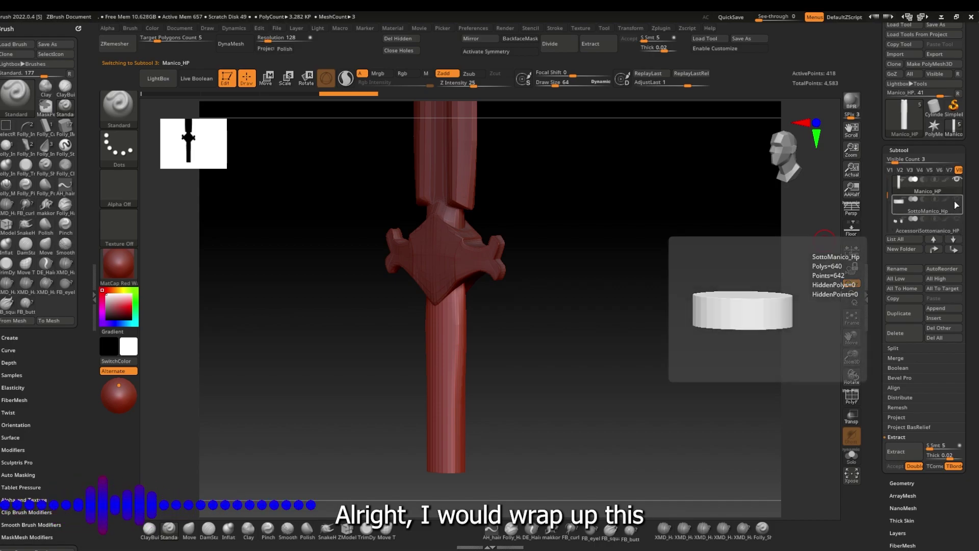
# Step: Turn on SottoManico_Hp's eye icon so the pommel cap shows under the handle
pyautogui.click(957, 218)
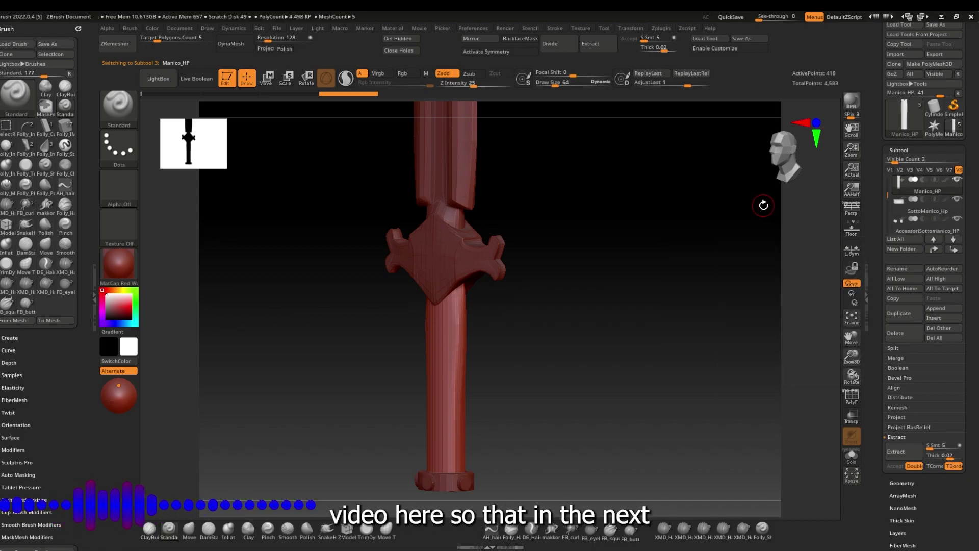